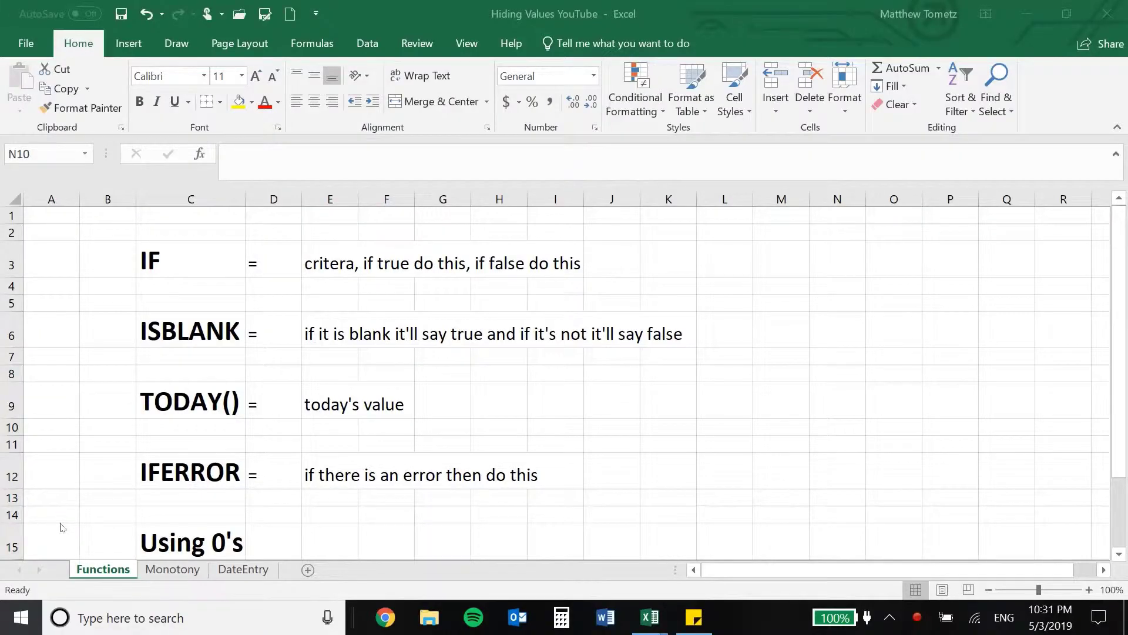
Look over the B3, B8 and C3 notes, then switch to the Monotony Strain Calculator workbook.
click(107, 266)
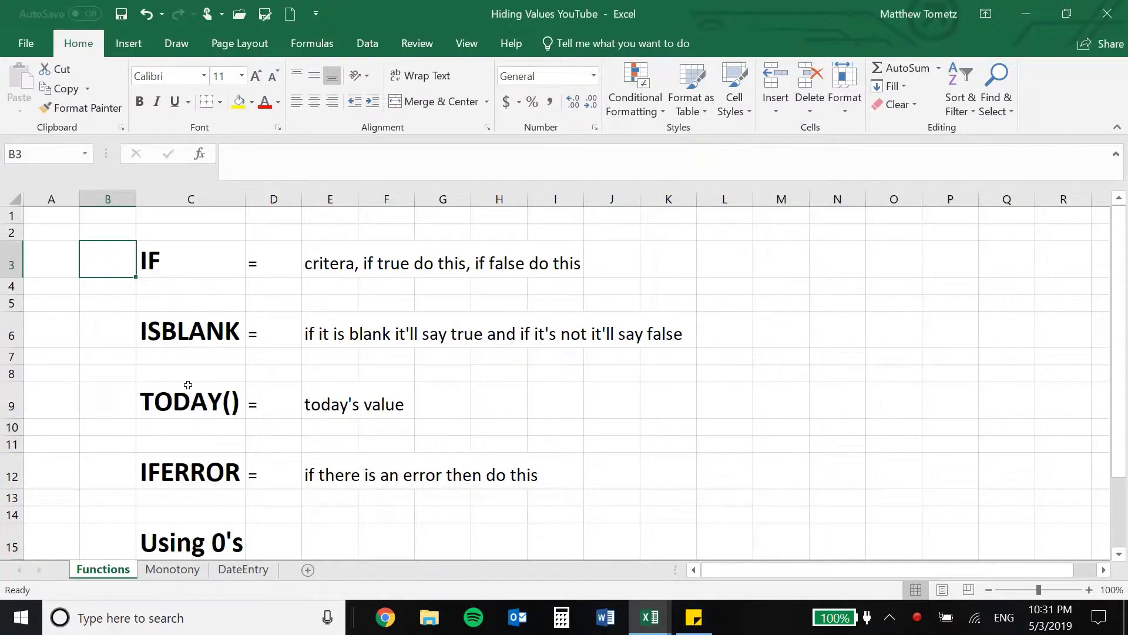
click(101, 375)
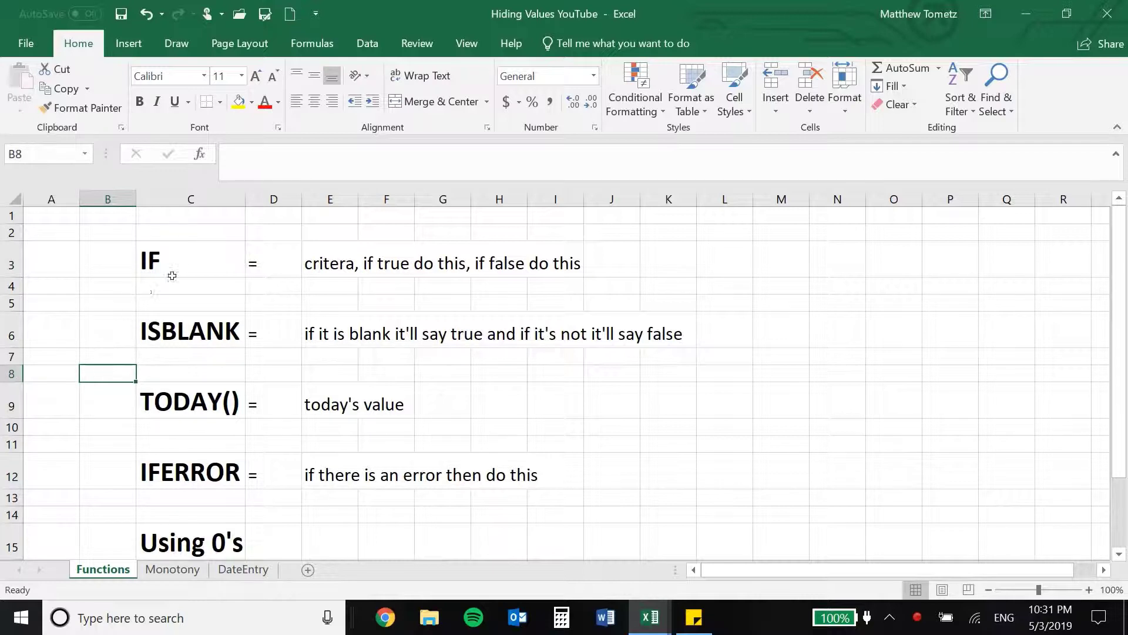
click(185, 264)
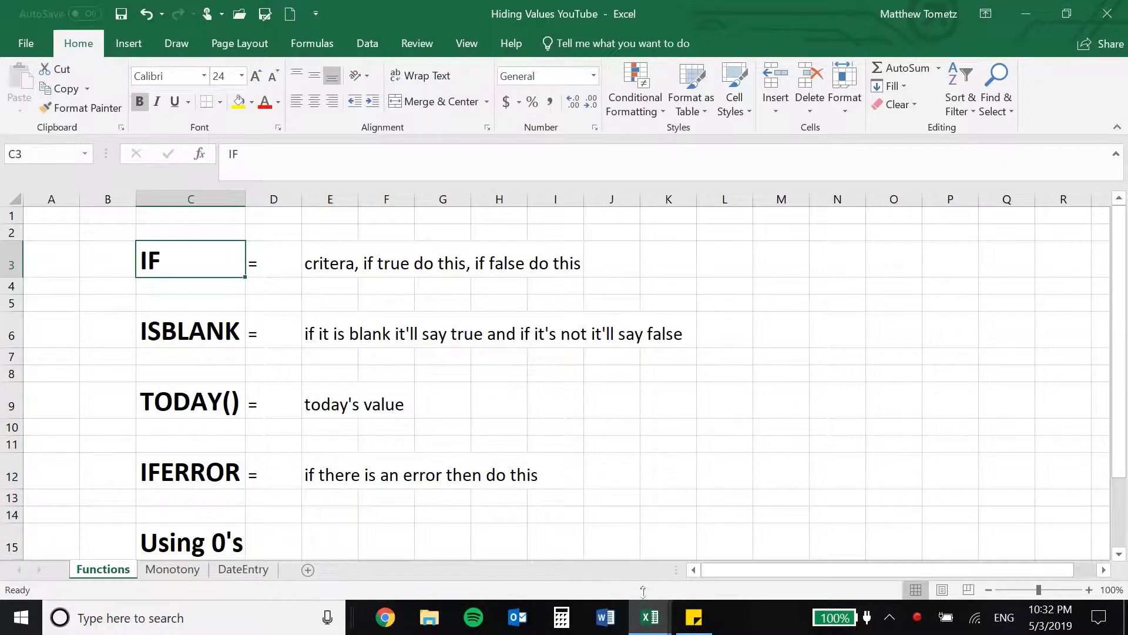
mouse_move(649, 617)
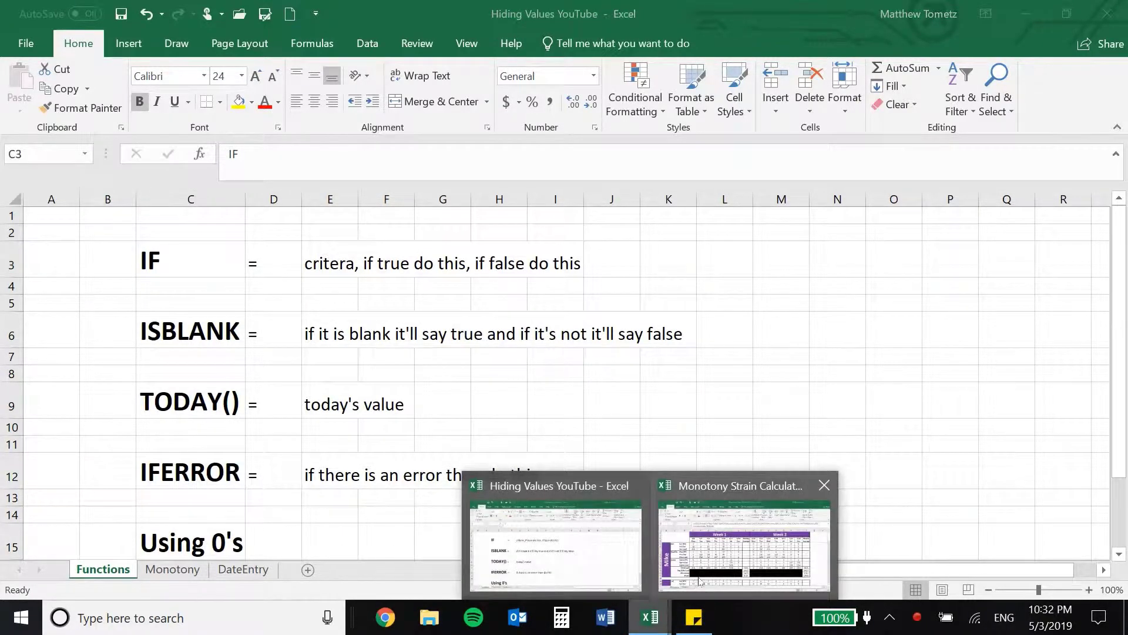
click(740, 529)
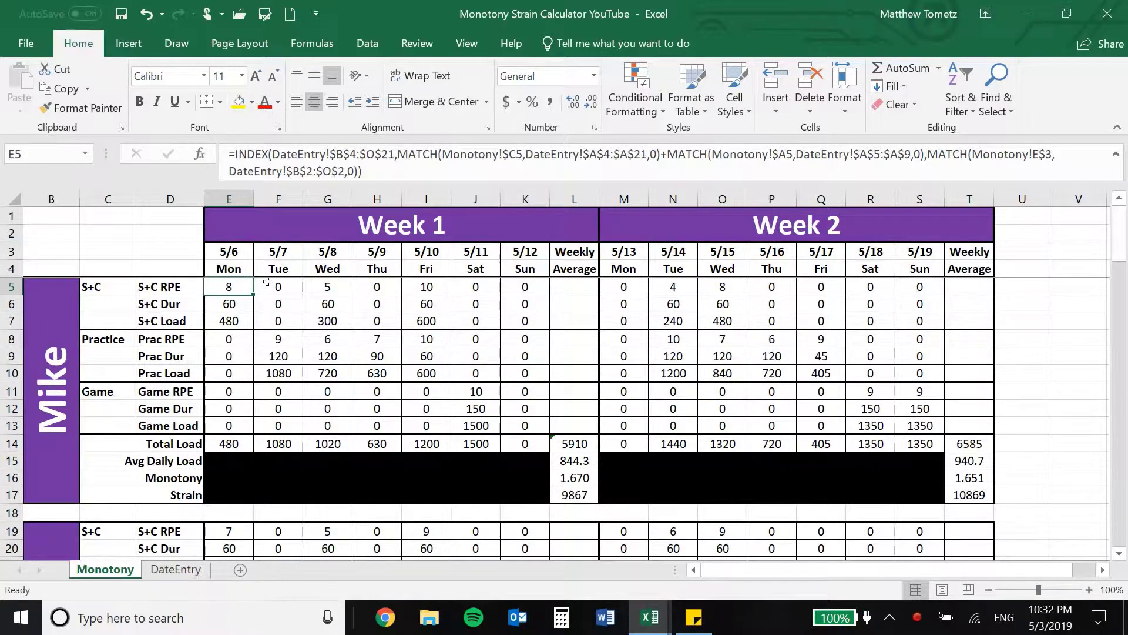
Inspect the lookup formulas in P6, Q10, H12 and R5, and browse the DateEntry raw data.
click(764, 304)
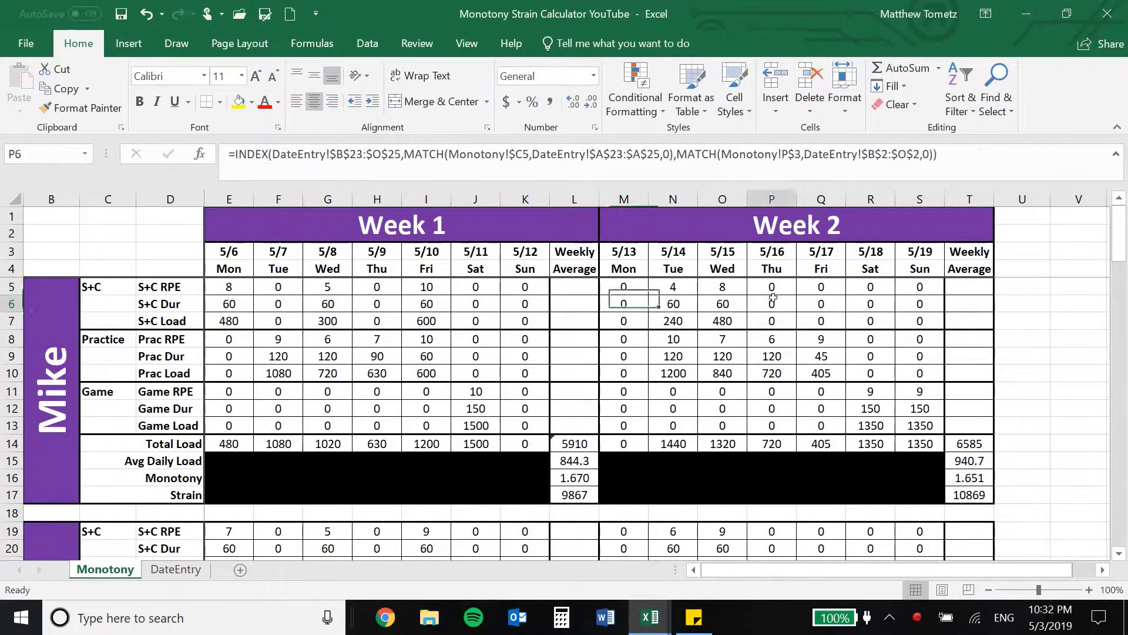
click(811, 367)
click(354, 403)
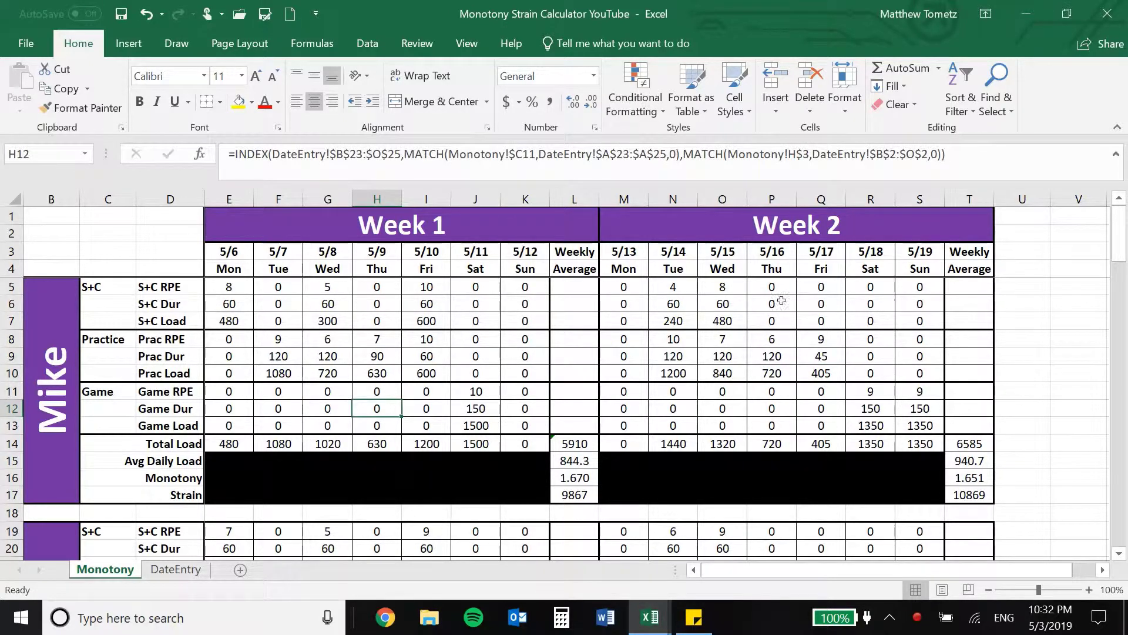
click(875, 282)
click(176, 570)
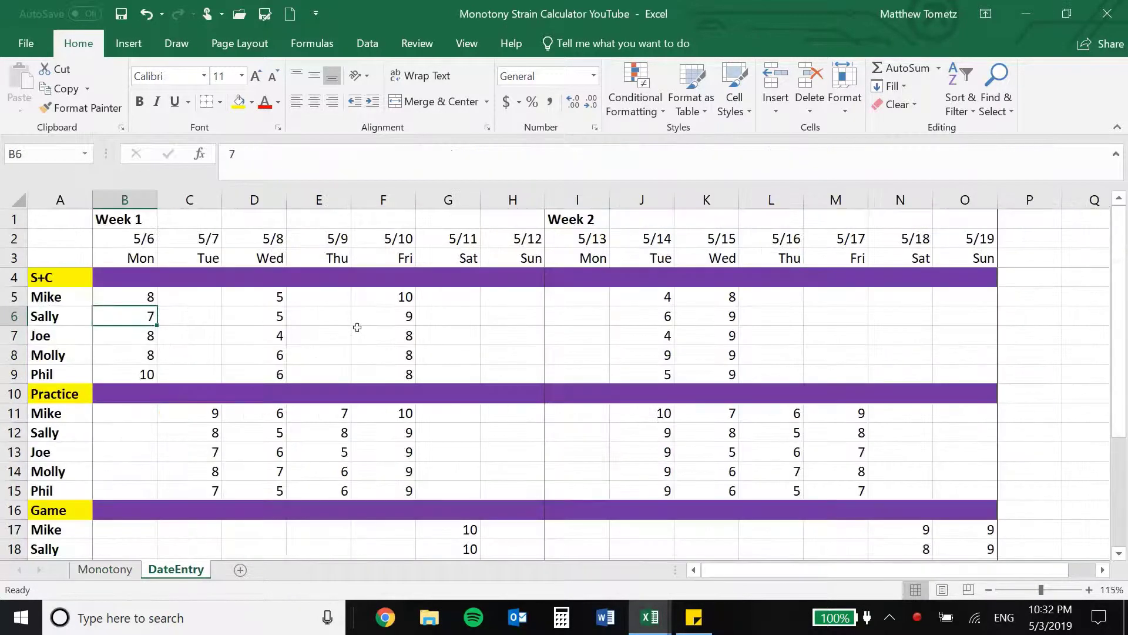
scroll(377, 323, down, 4)
scroll(135, 483, up, 4)
click(104, 569)
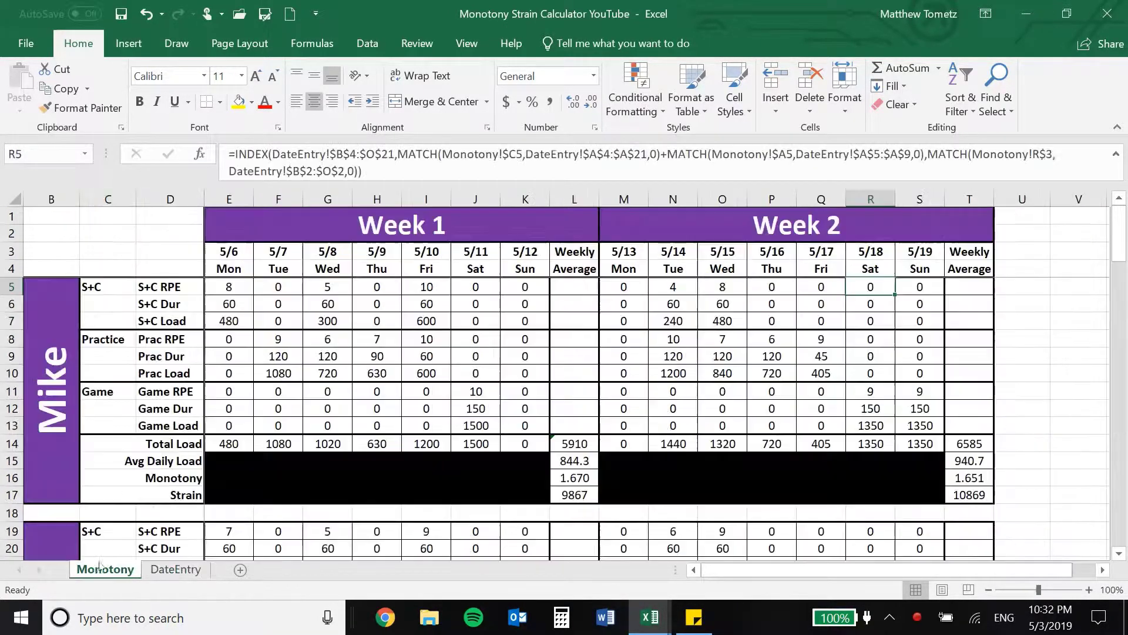
Check the E14 and G14 total loads and the weekly total, average, monotony and strain formulas in L14:L17.
click(226, 442)
click(330, 442)
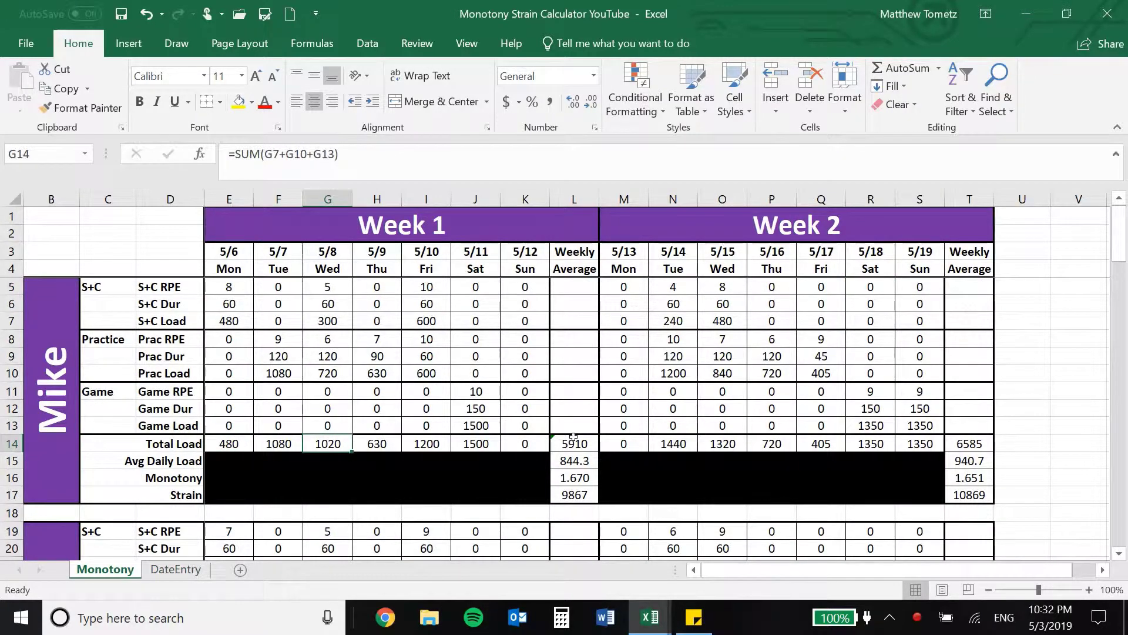
click(573, 443)
click(570, 461)
click(564, 479)
click(564, 493)
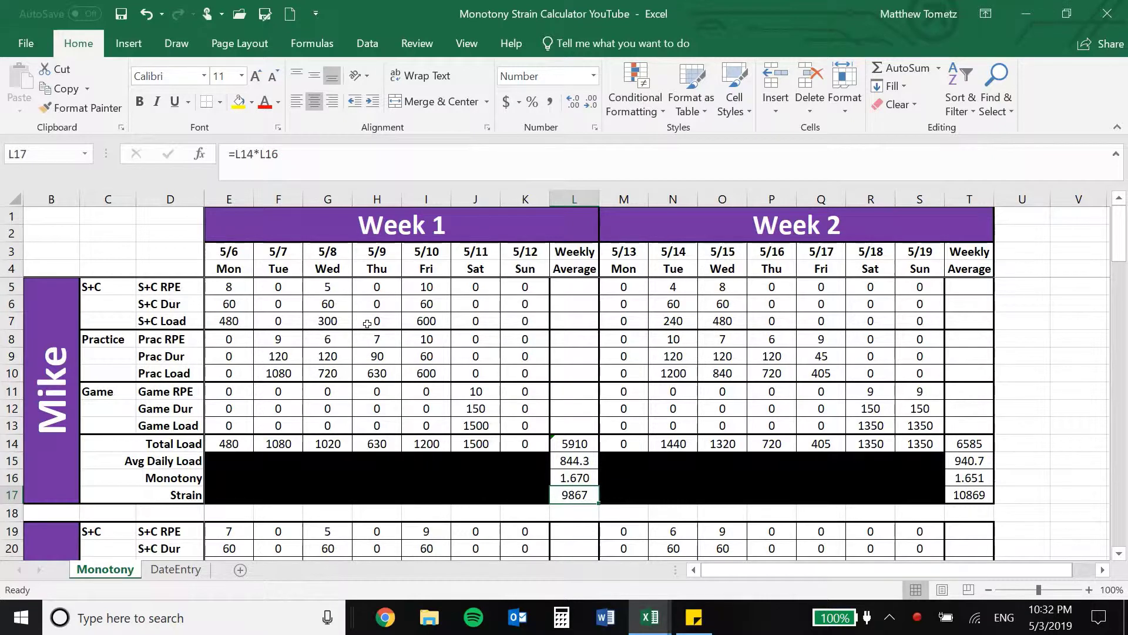
Inspect the G5 and H5 lookups, then return to the Hiding Values workbook.
click(338, 288)
click(372, 285)
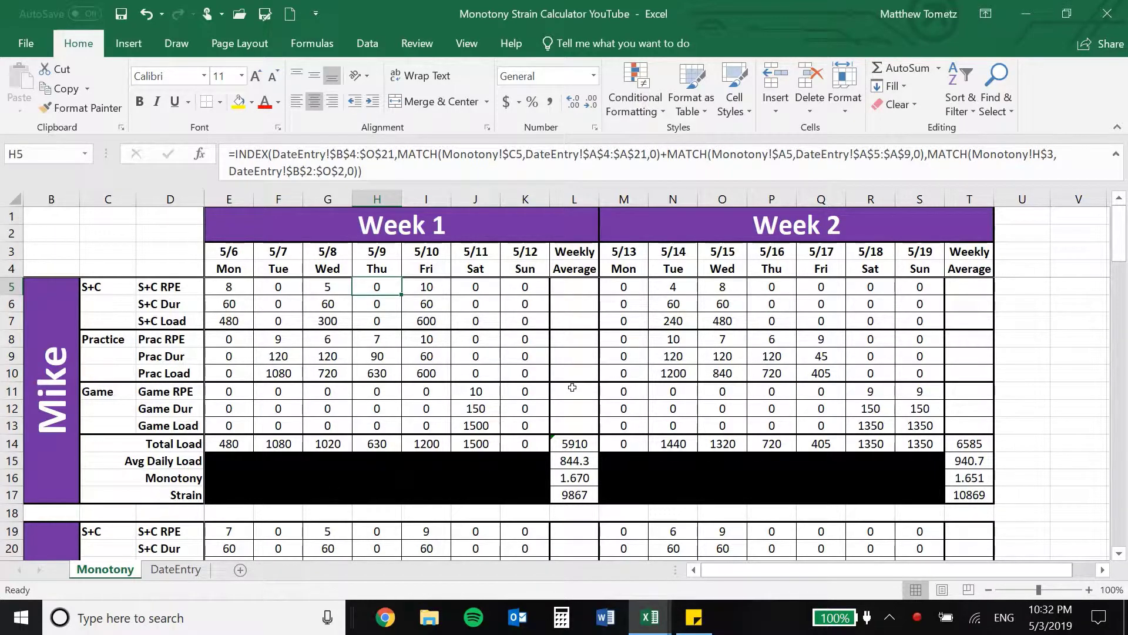
click(1026, 14)
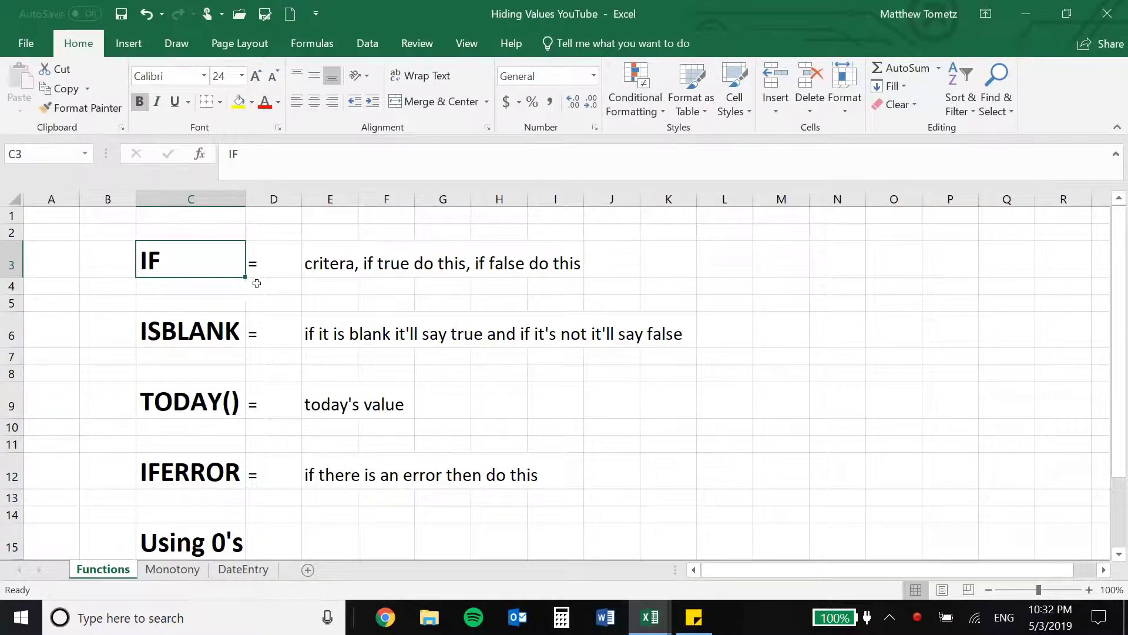
Start IF and ISBLANK example formulas in column D, then discard both.
click(257, 283)
text(=)
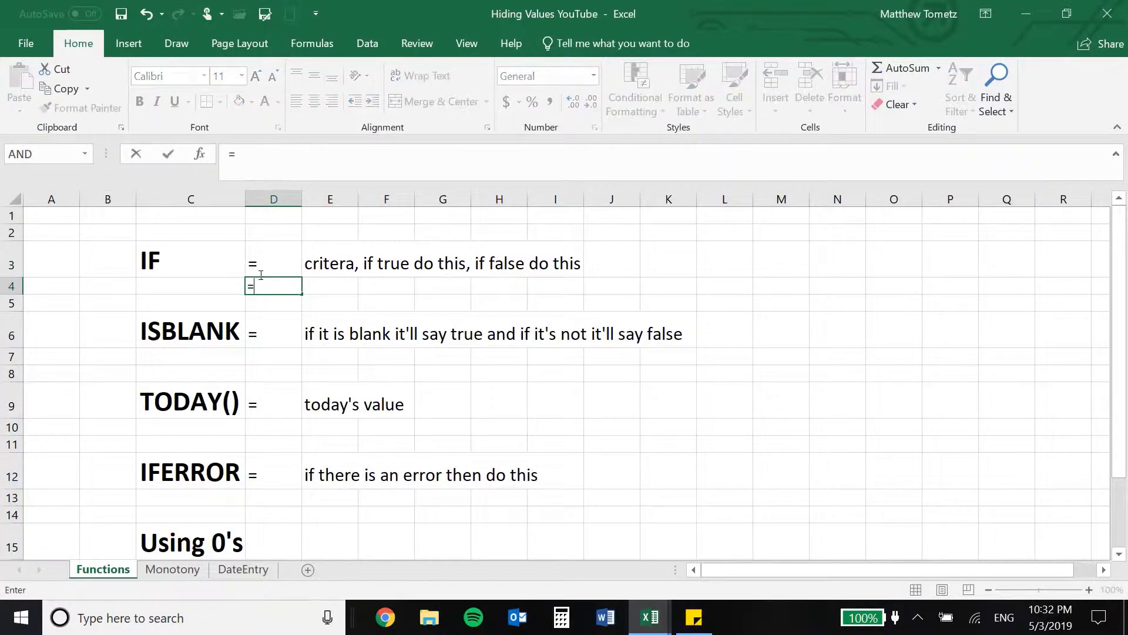
text(if()
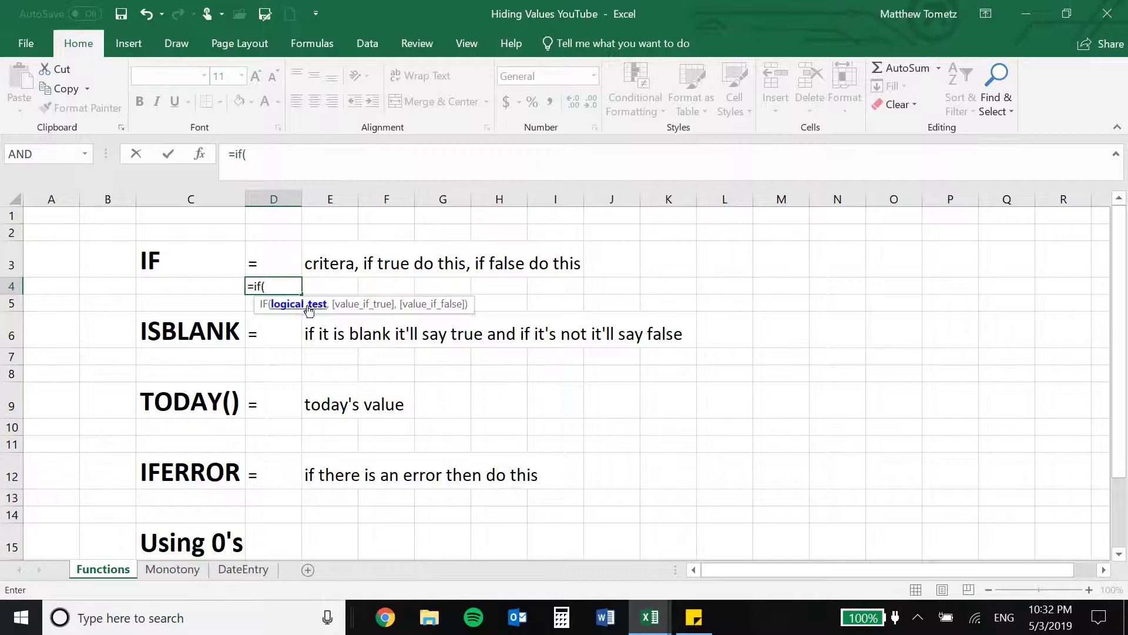
text(,)
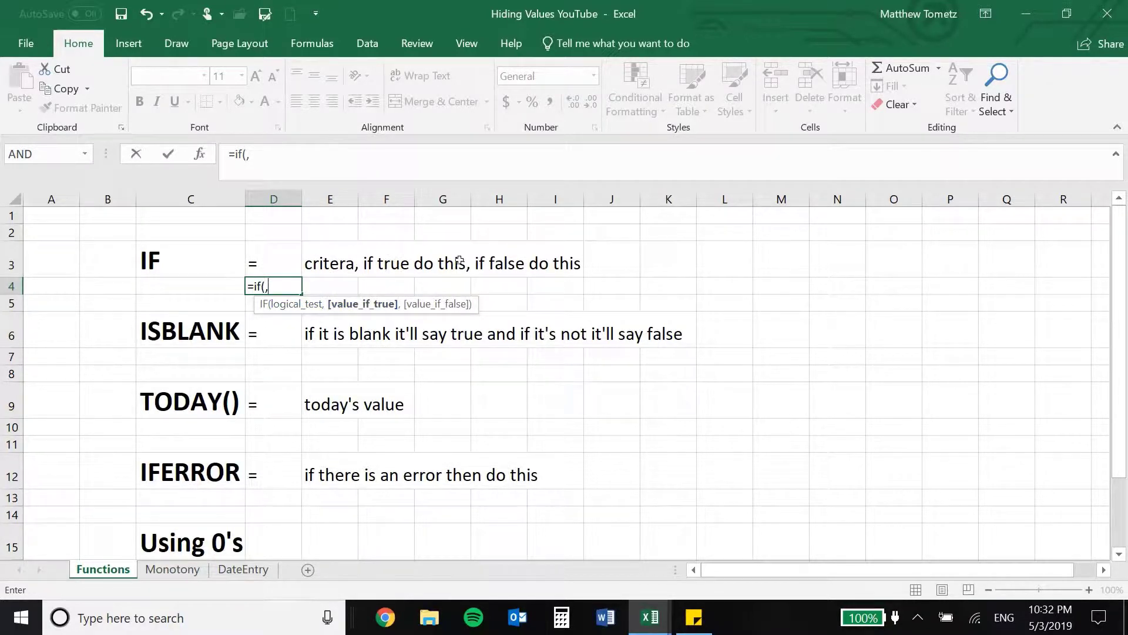
text(,)
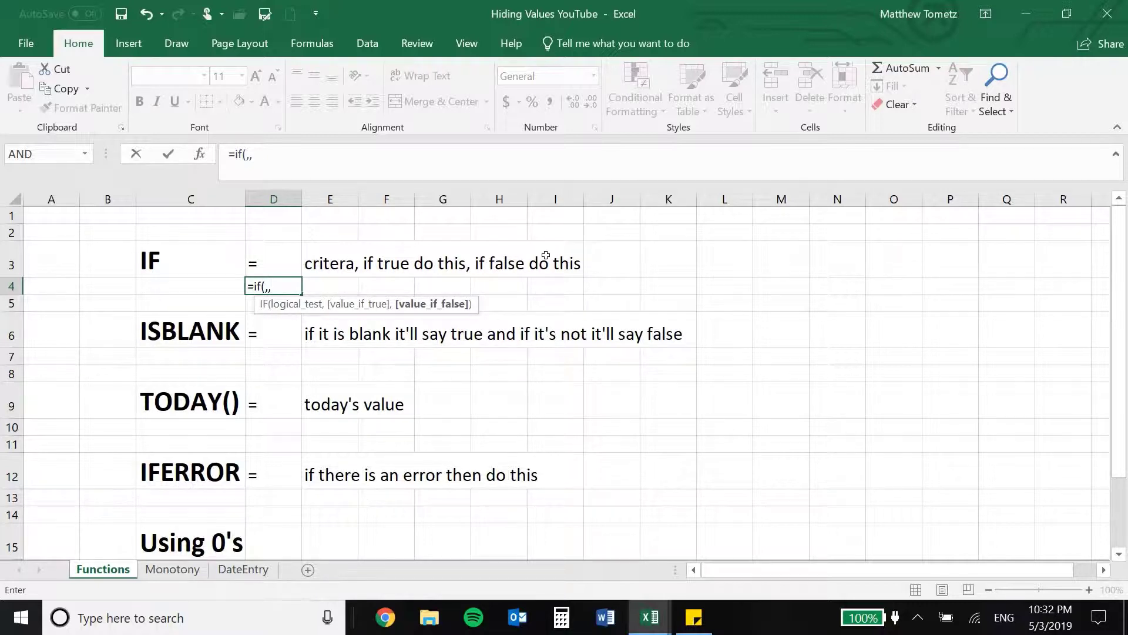
key(BackSpace)
key(BackSpace)
key(BackSpace)
key(BackSpace)
key(Escape)
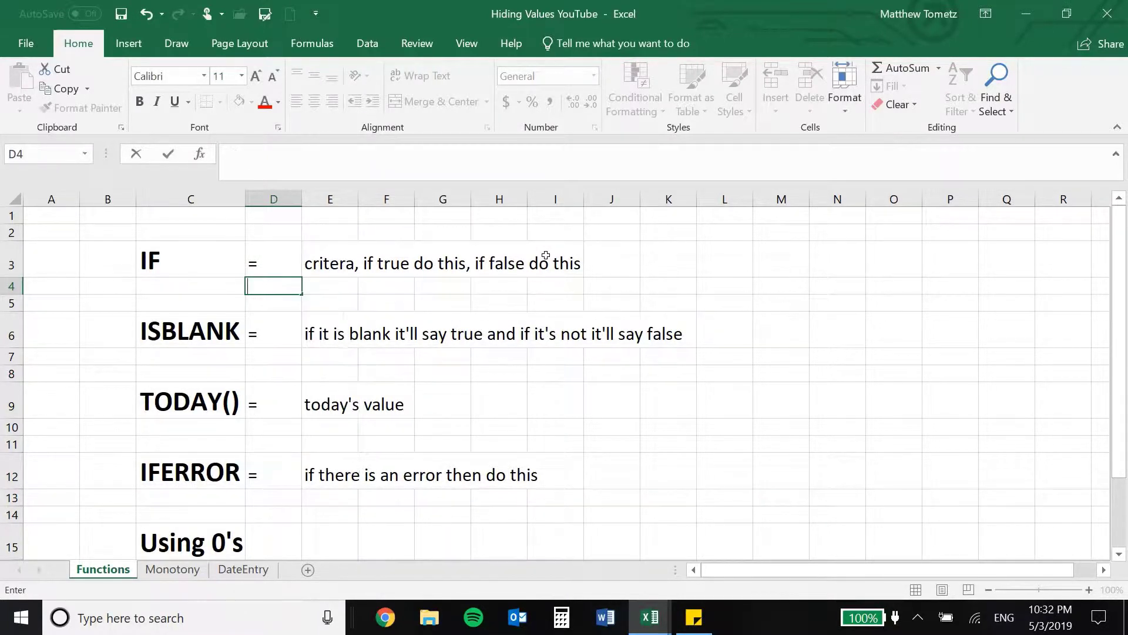
key(Down)
key(Down)
key(Down)
text(=)
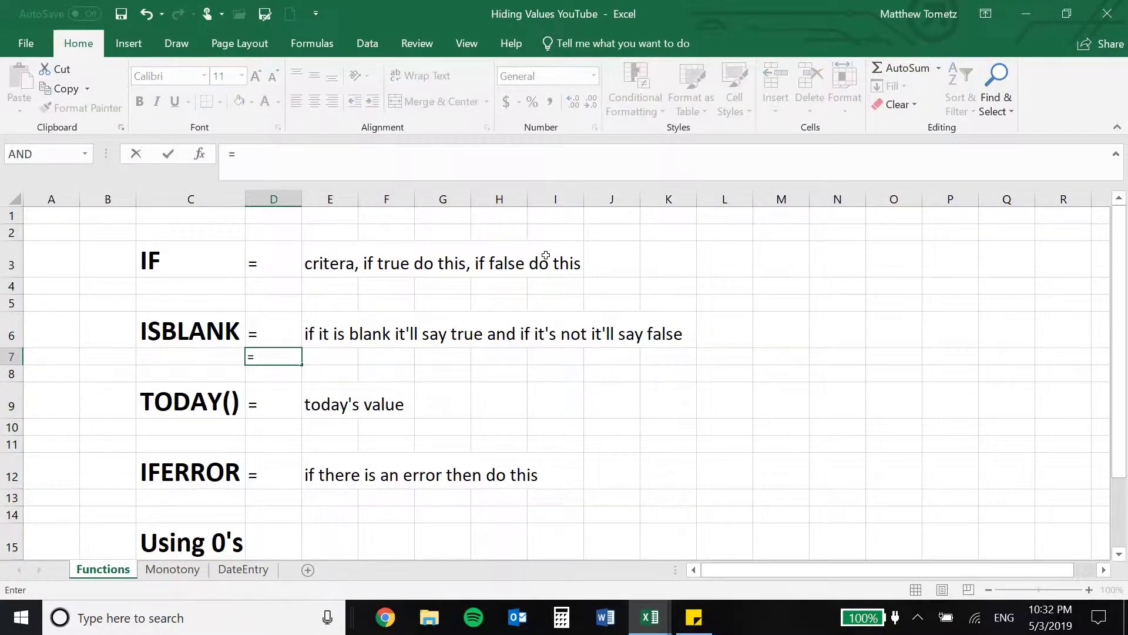
text(isblank)
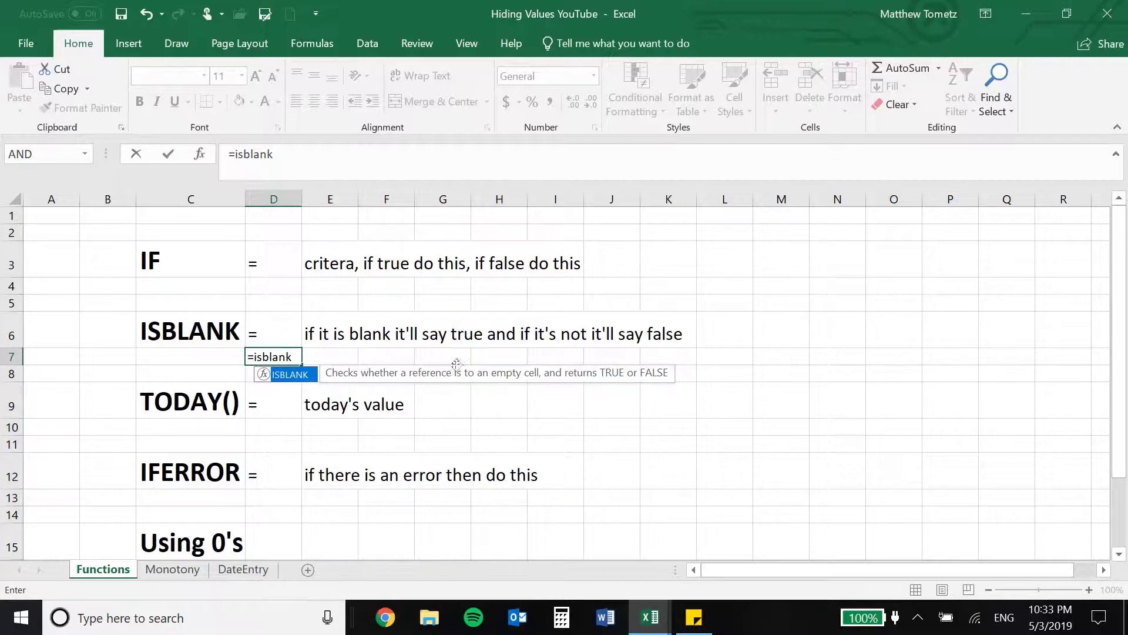
key(BackSpace)
key(BackSpace)
key(BackSpace)
key(BackSpace)
key(BackSpace)
key(BackSpace)
key(BackSpace)
key(BackSpace)
key(Down)
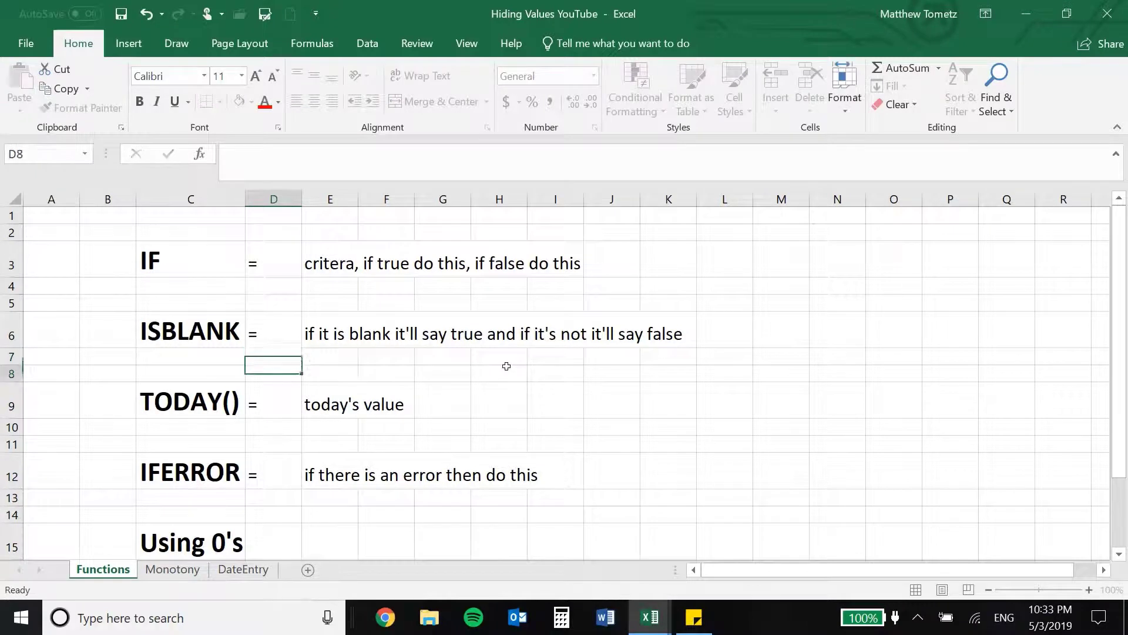
key(Down)
key(Down)
key(Down)
key(Up)
Test =TODAY() in D10 (shows 5/3/2019) and clear it, then try and discard an IFERROR example in D13.
text(=today())
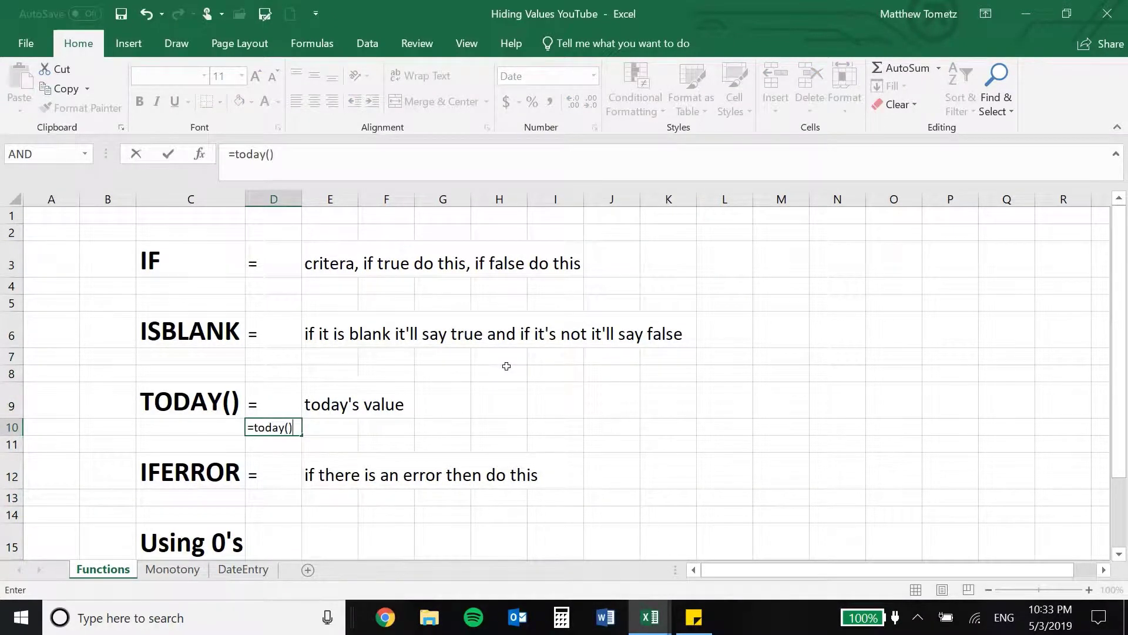
key(Return)
key(Up)
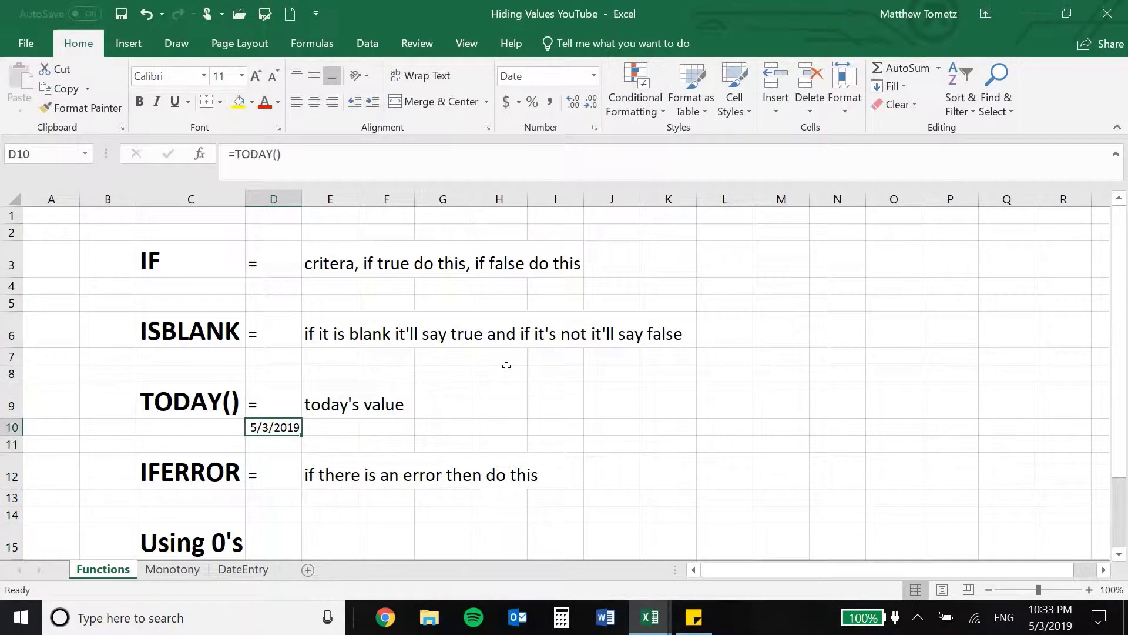
key(Delete)
key(Down)
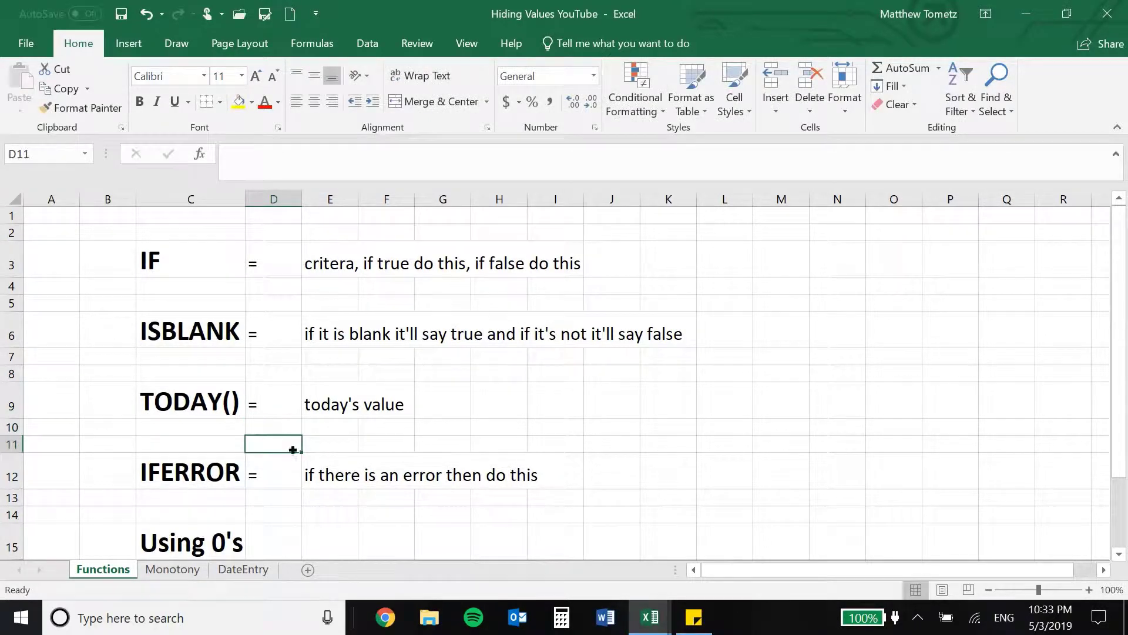
click(267, 489)
text(=iferror)
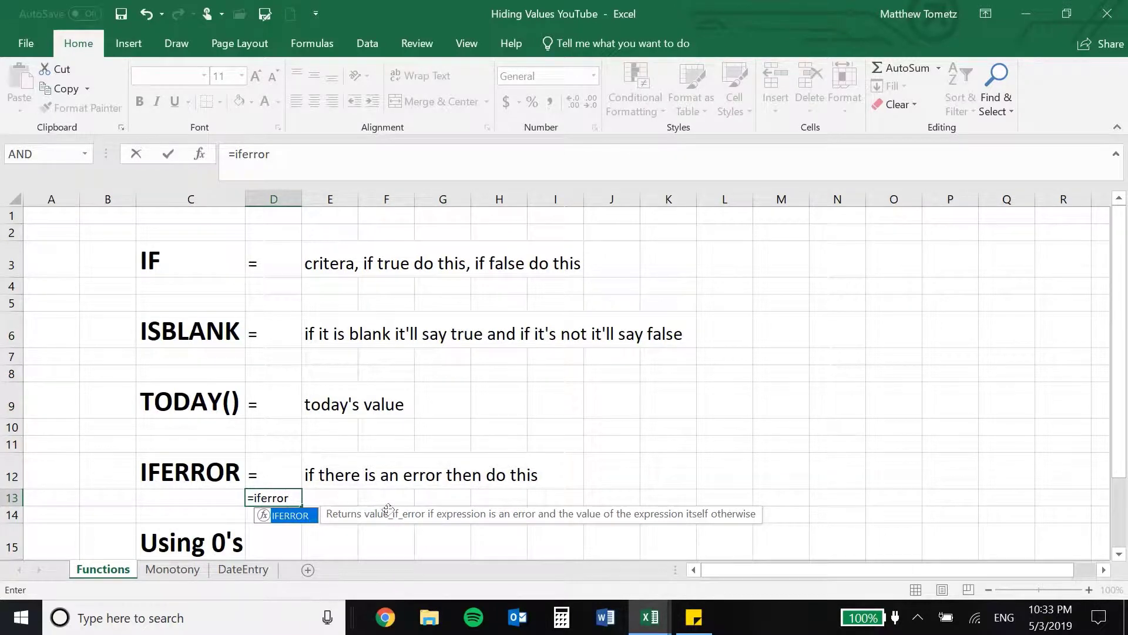
text(()
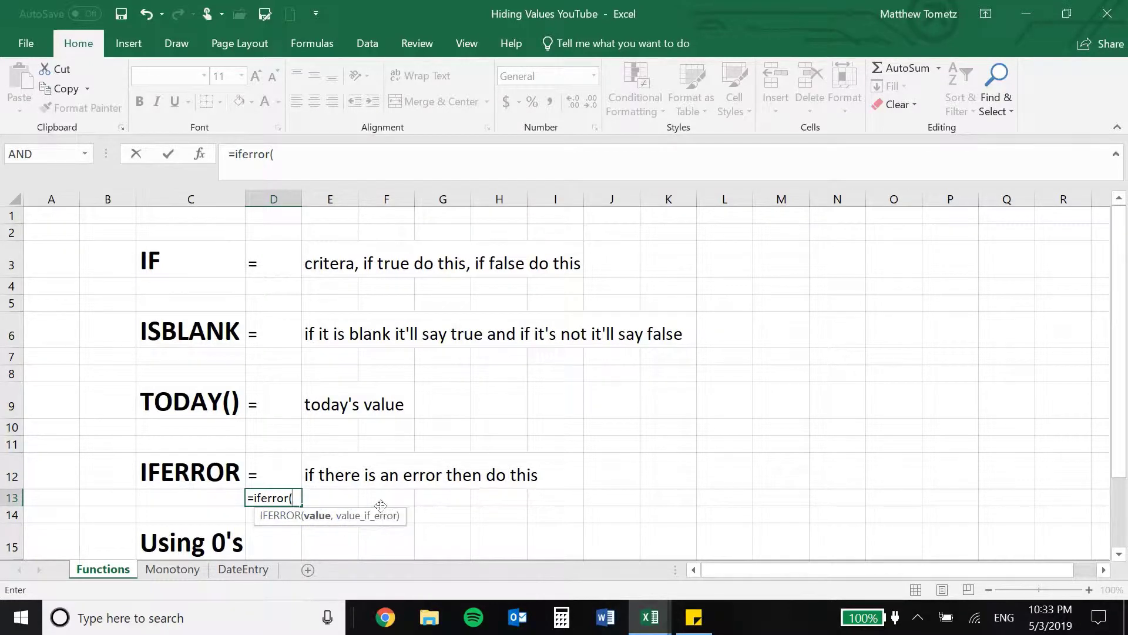
key(BackSpace)
key(BackSpace)
key(BackSpace)
key(BackSpace)
key(BackSpace)
key(BackSpace)
key(BackSpace)
key(BackSpace)
key(BackSpace)
key(Return)
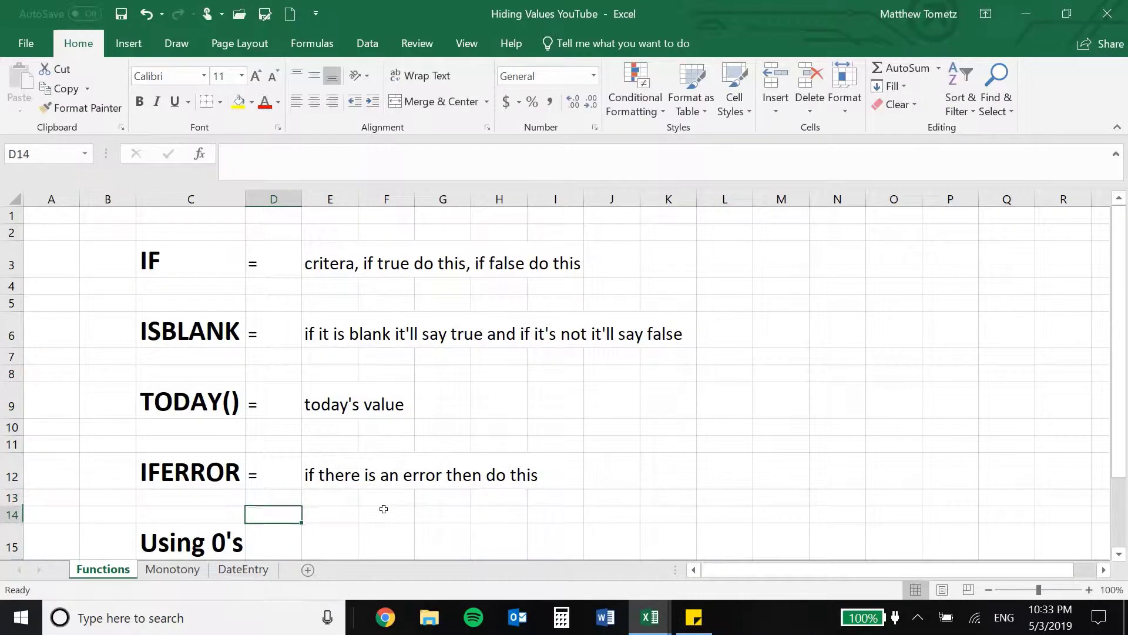
key(Up)
key(Up)
key(Up)
key(Up)
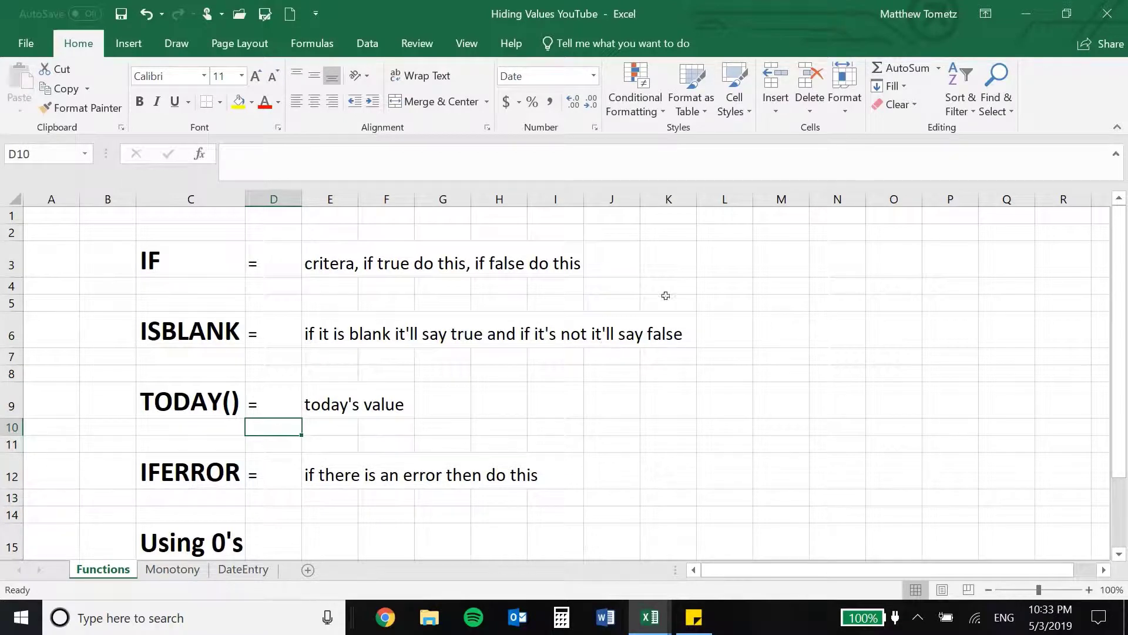
Enter the empty-text formula ="" in cell L3.
click(718, 259)
text(="")
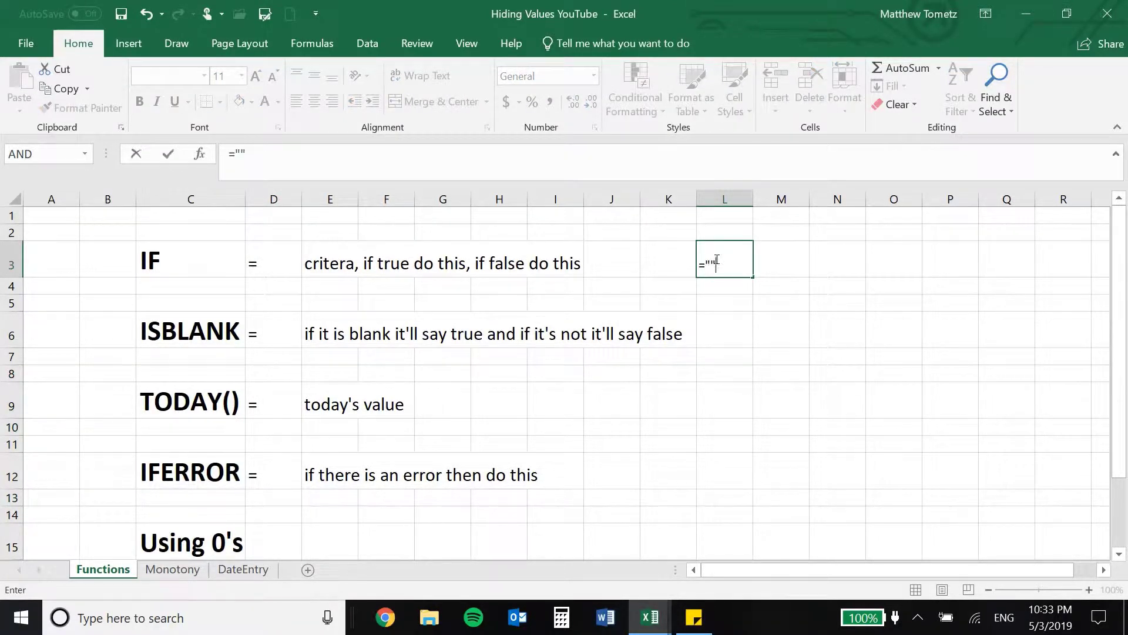
key(Return)
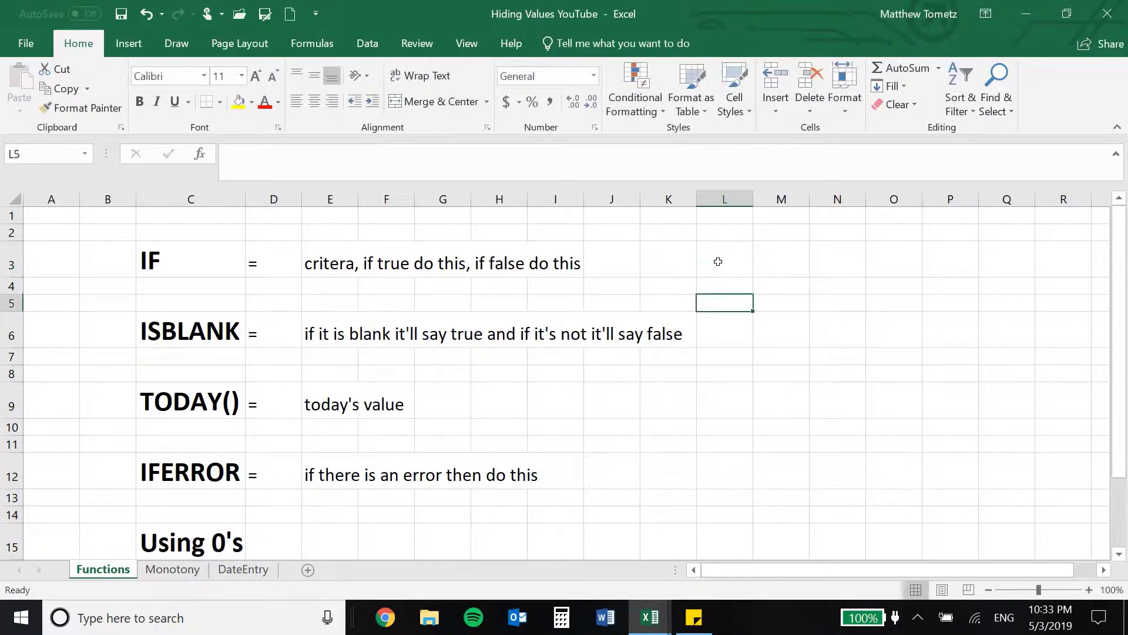
click(718, 261)
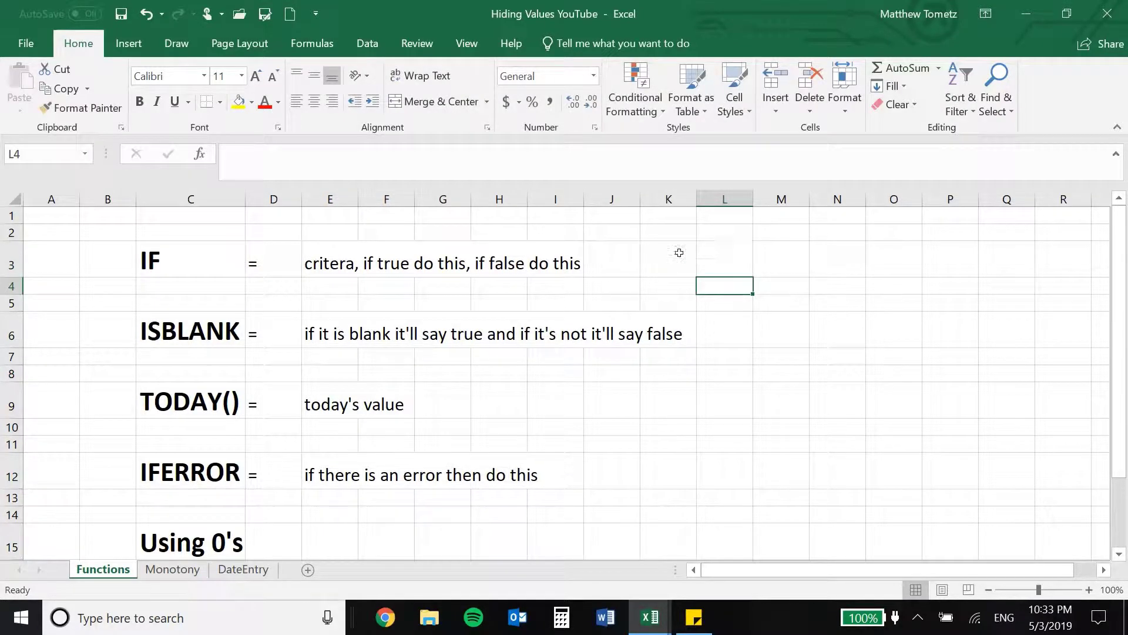
Switch to the Monotony sheet, glancing at the DateEntry sheet along the way.
click(88, 244)
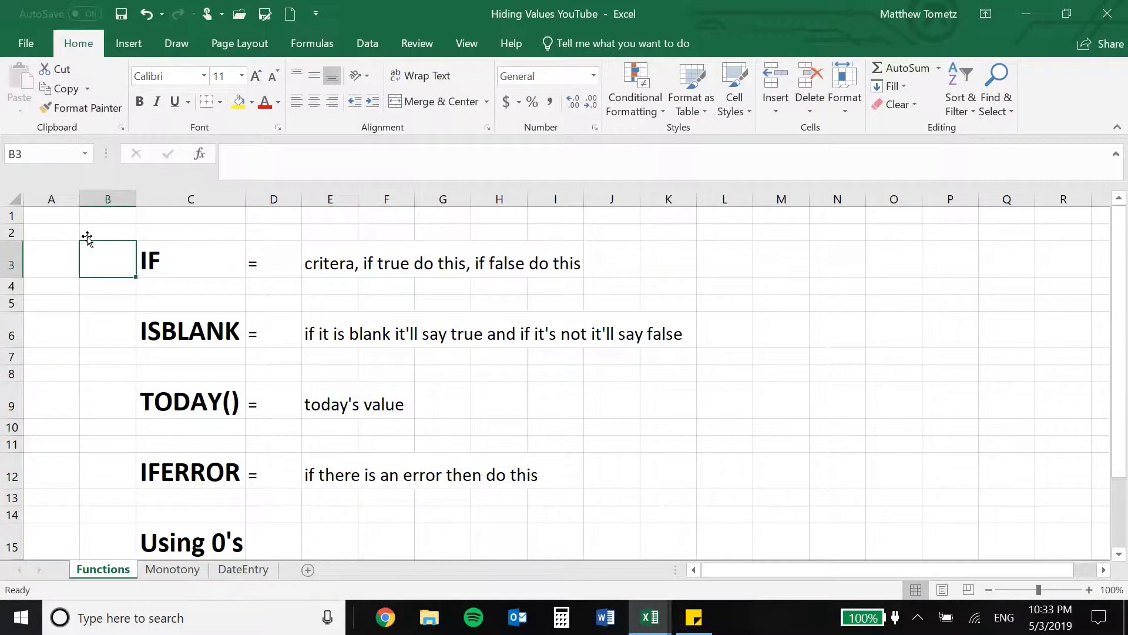
click(172, 569)
key(ctrl+Page_Down)
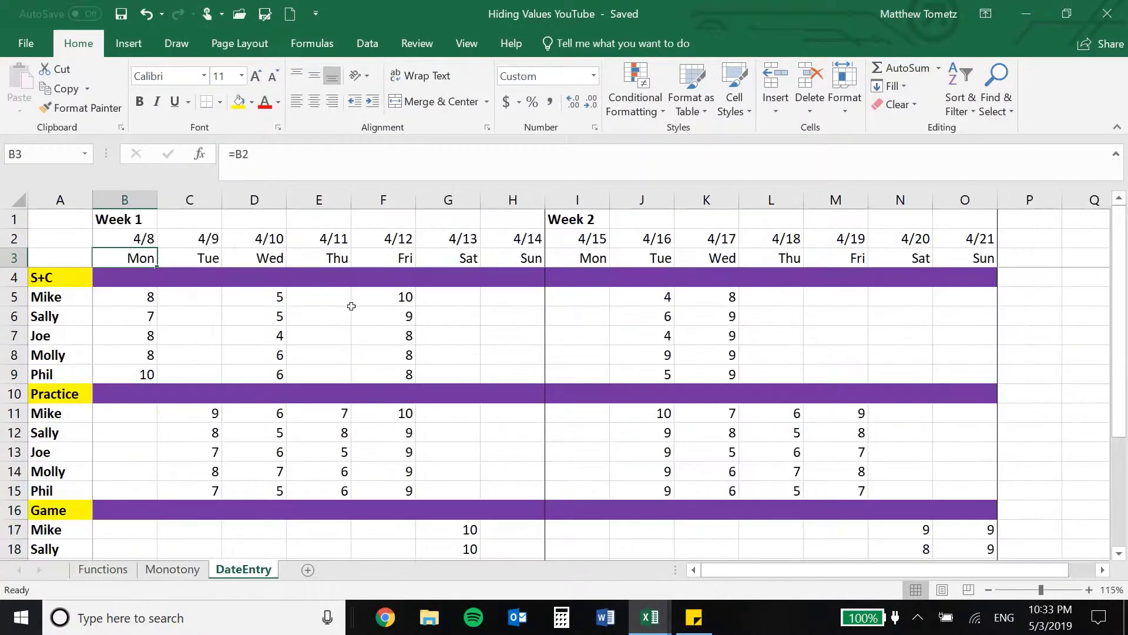
click(172, 570)
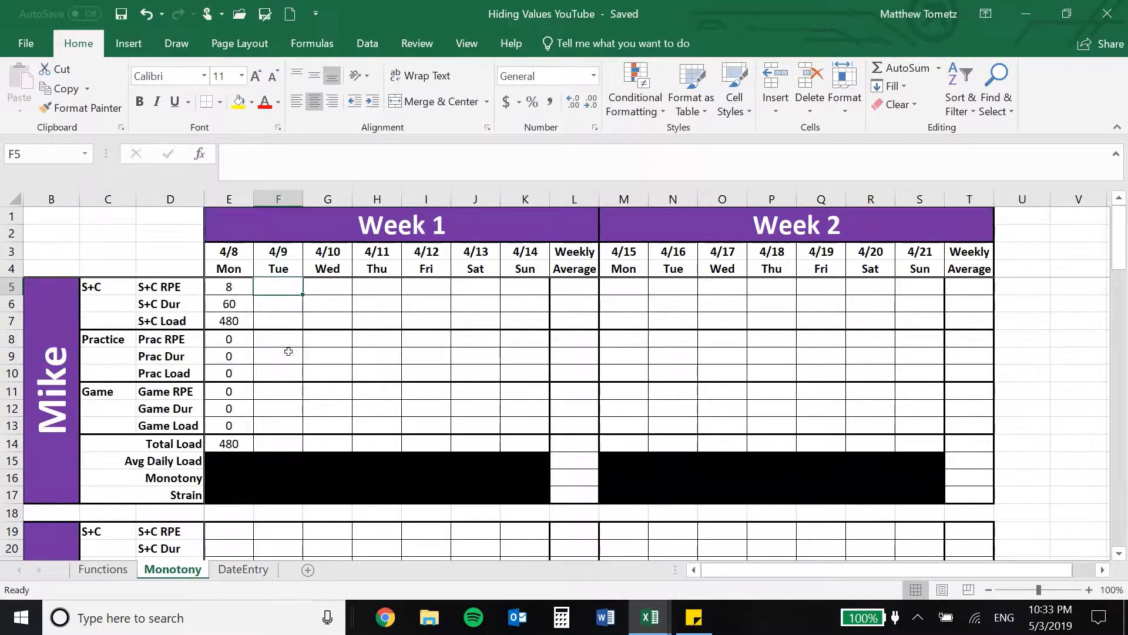
Inspect the S+C RPE, S+C Load and INDEX lookup formulas in E5, E7 and E8.
click(225, 284)
click(232, 320)
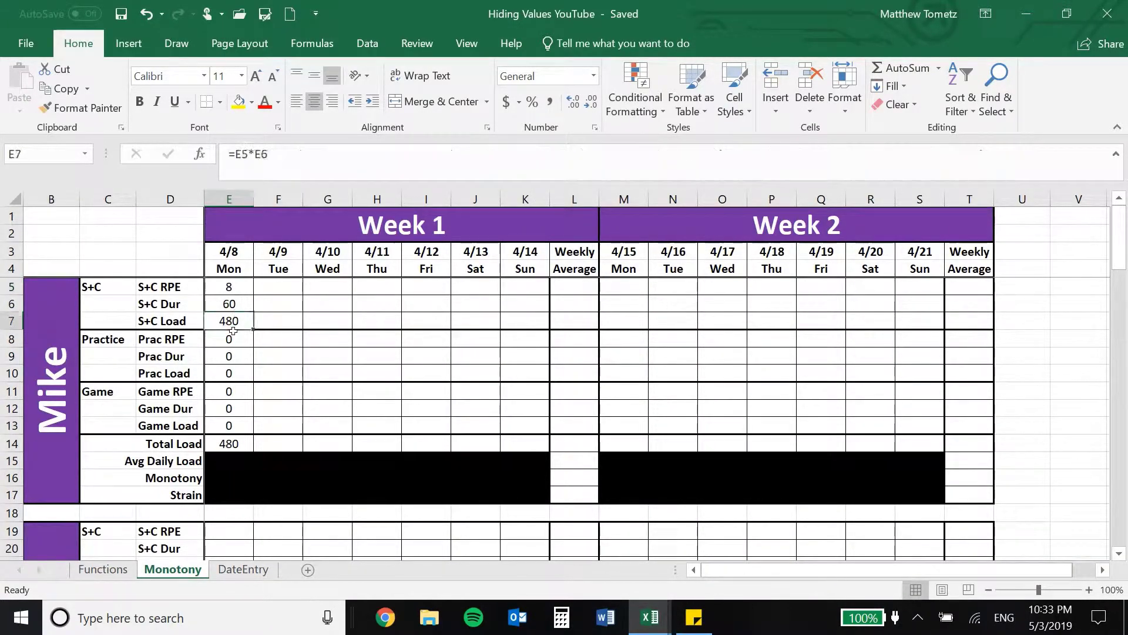
key(Down)
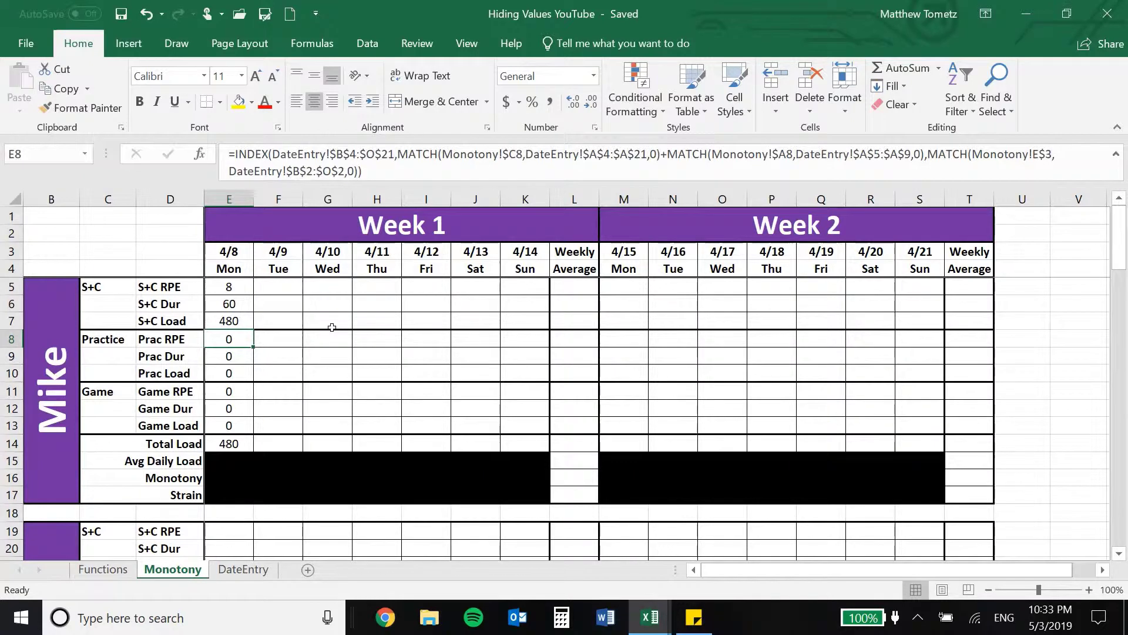
click(359, 352)
click(359, 332)
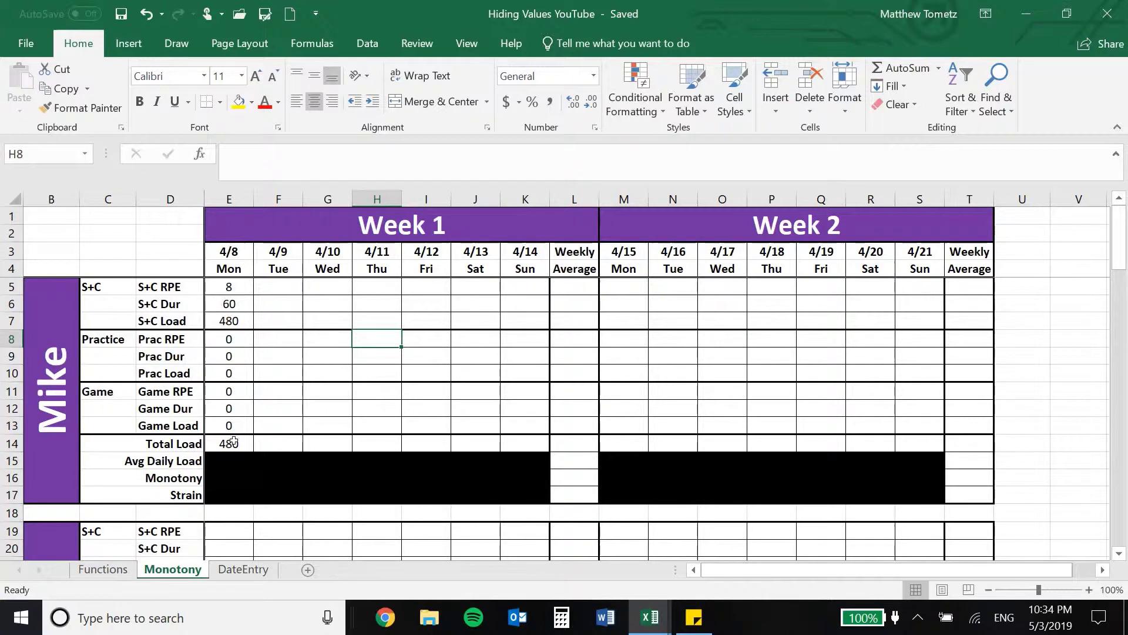
scroll(270, 402, down, 3)
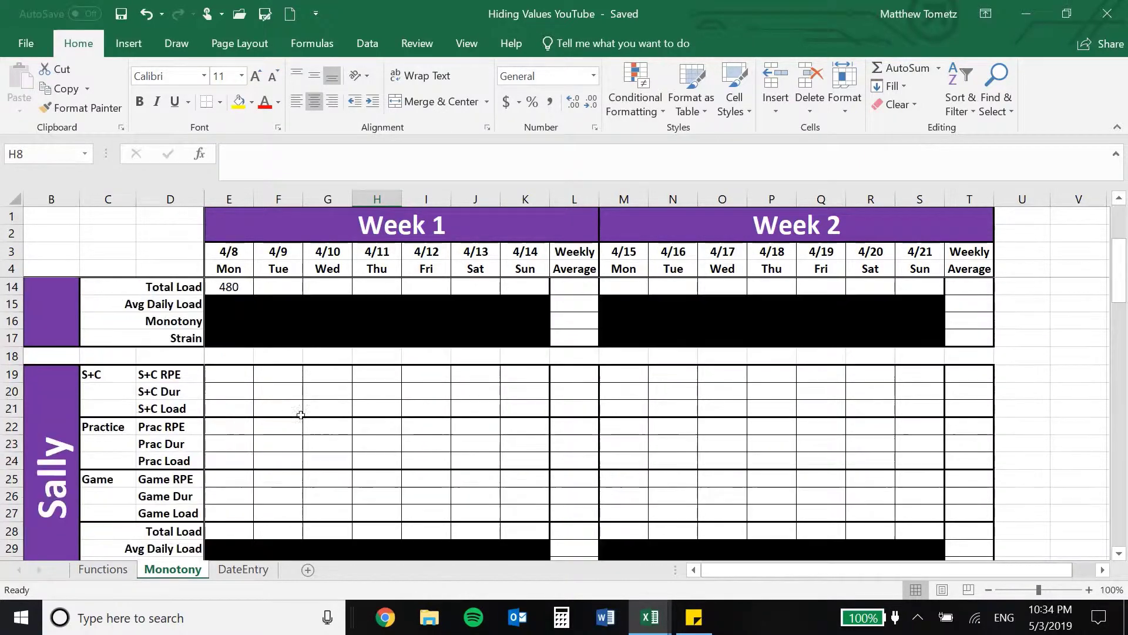
scroll(666, 315, up, 3)
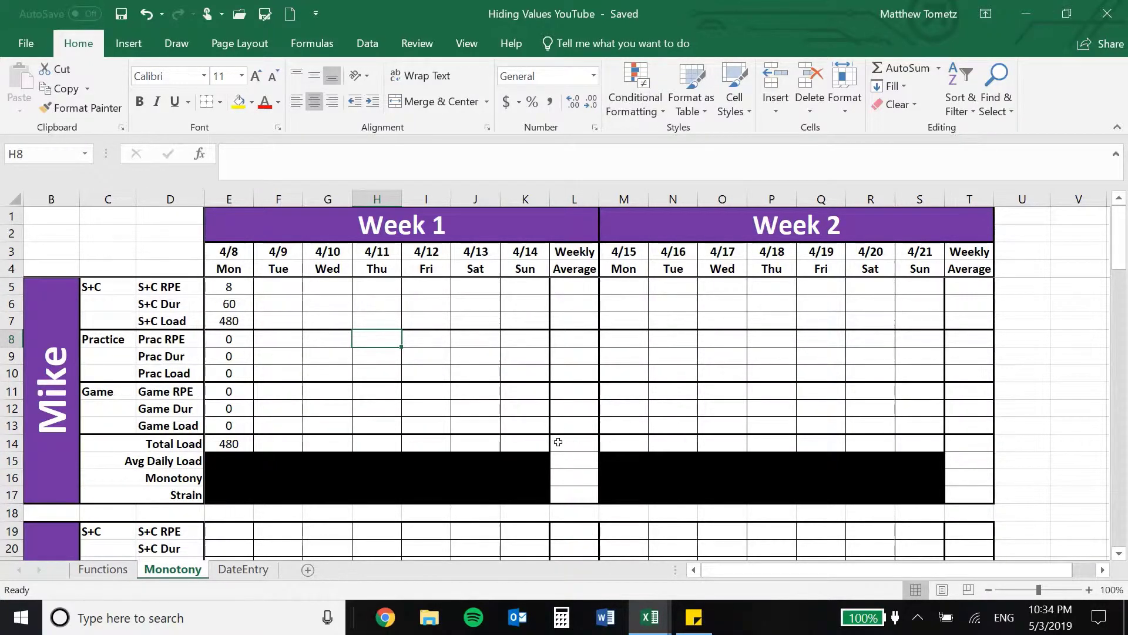
Enter =SUM(E14:K14) in L14 and =AVERAGE(E14:K14) in L15.
click(560, 442)
text(=sum()
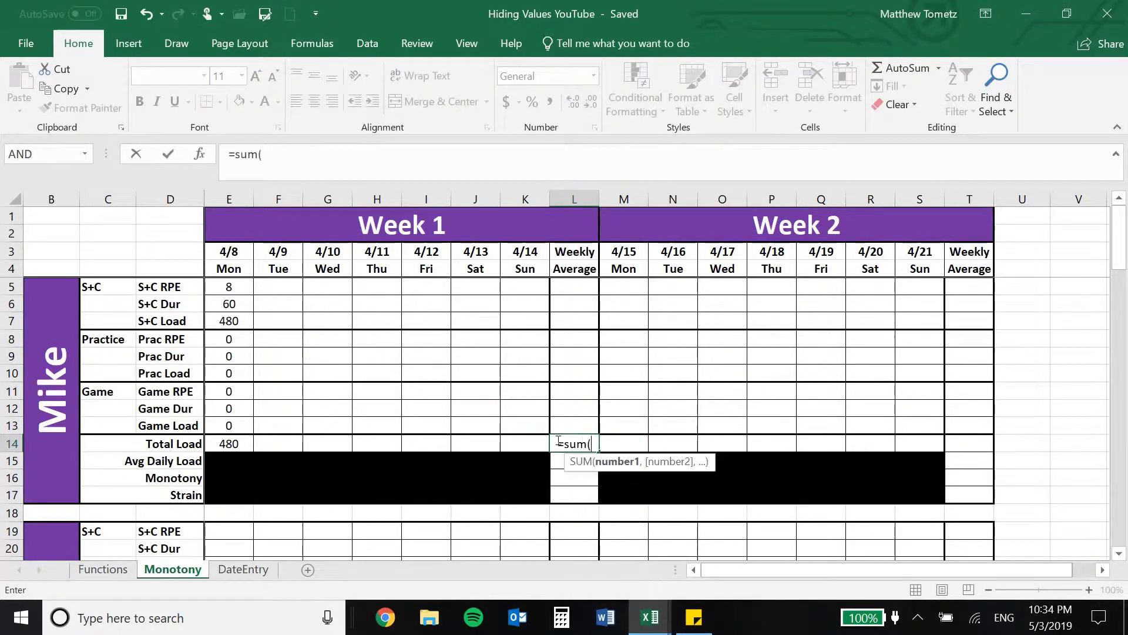
drag(228, 442, 516, 431)
key(Return)
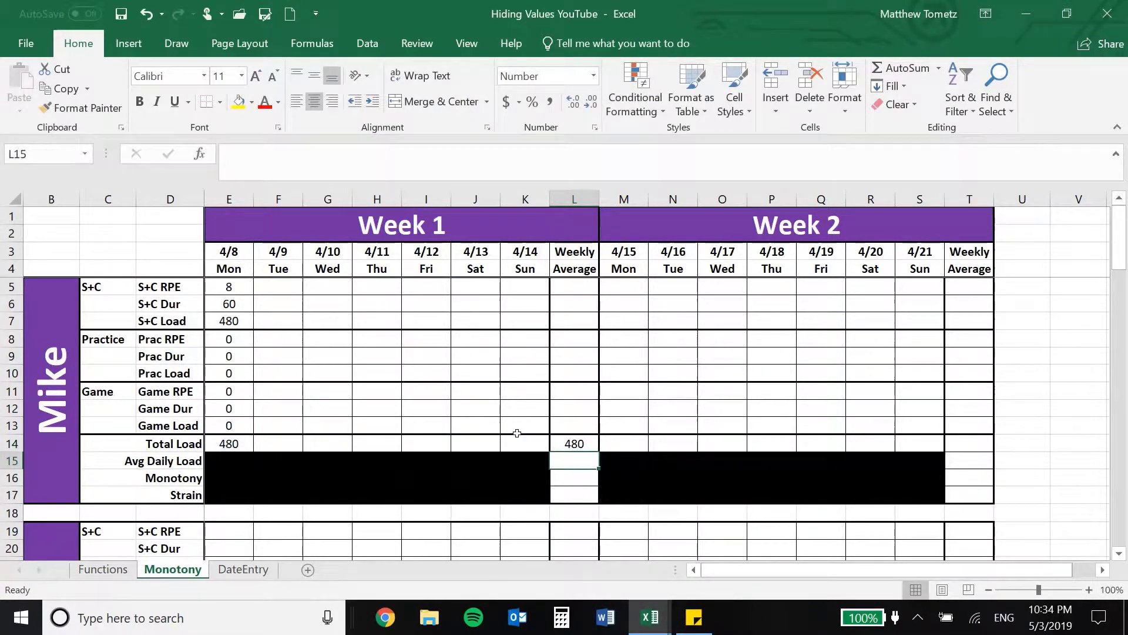
text(=average()
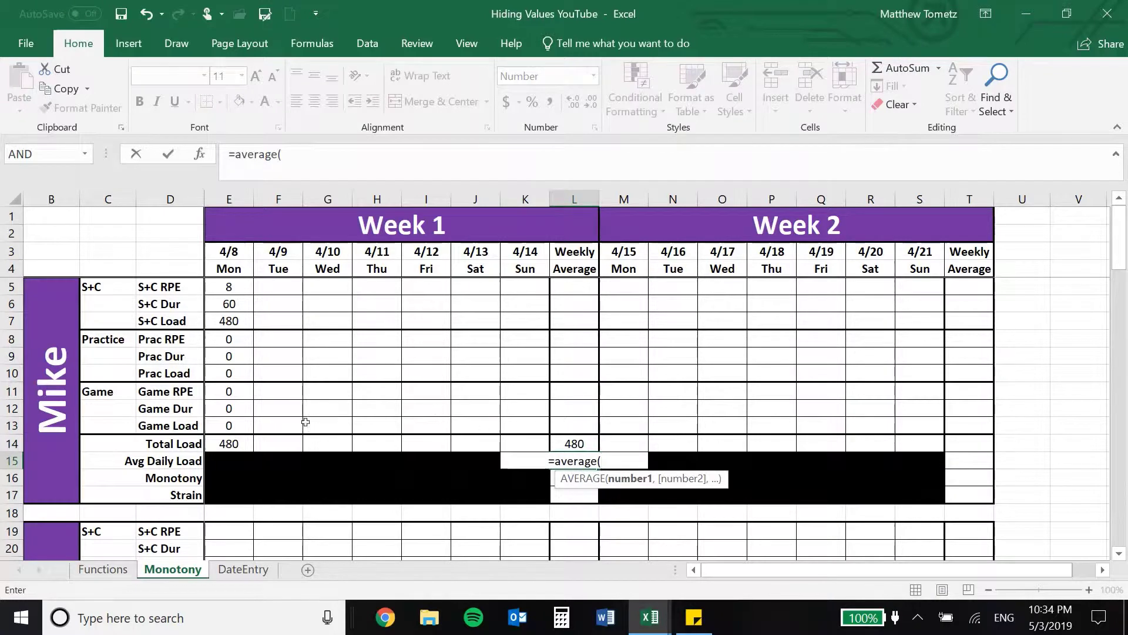
drag(228, 438, 517, 438)
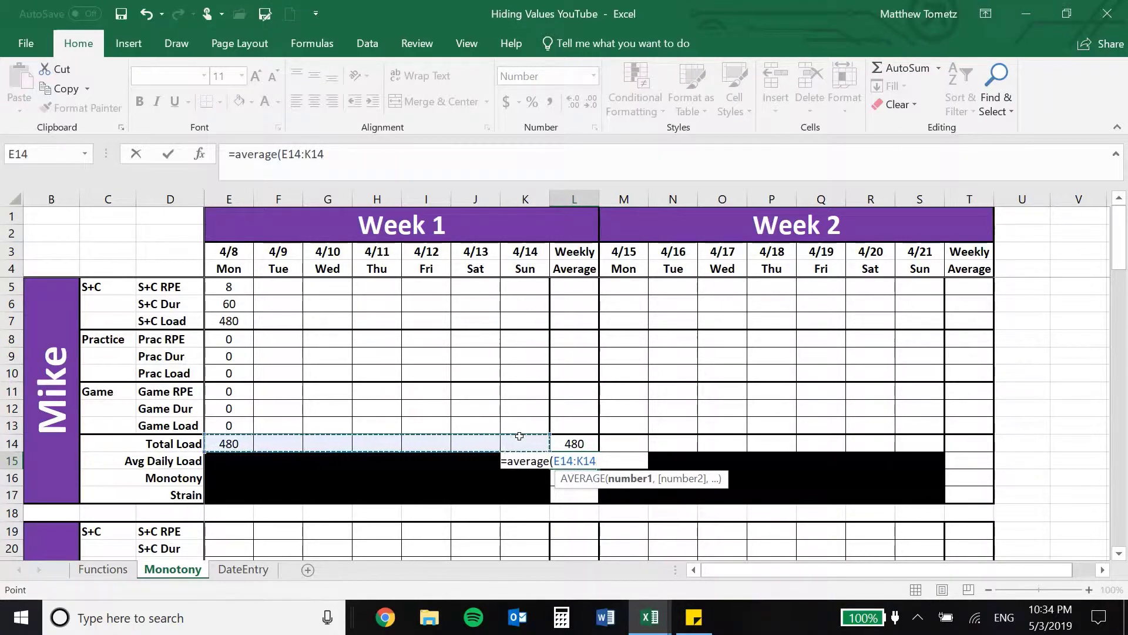
key(Return)
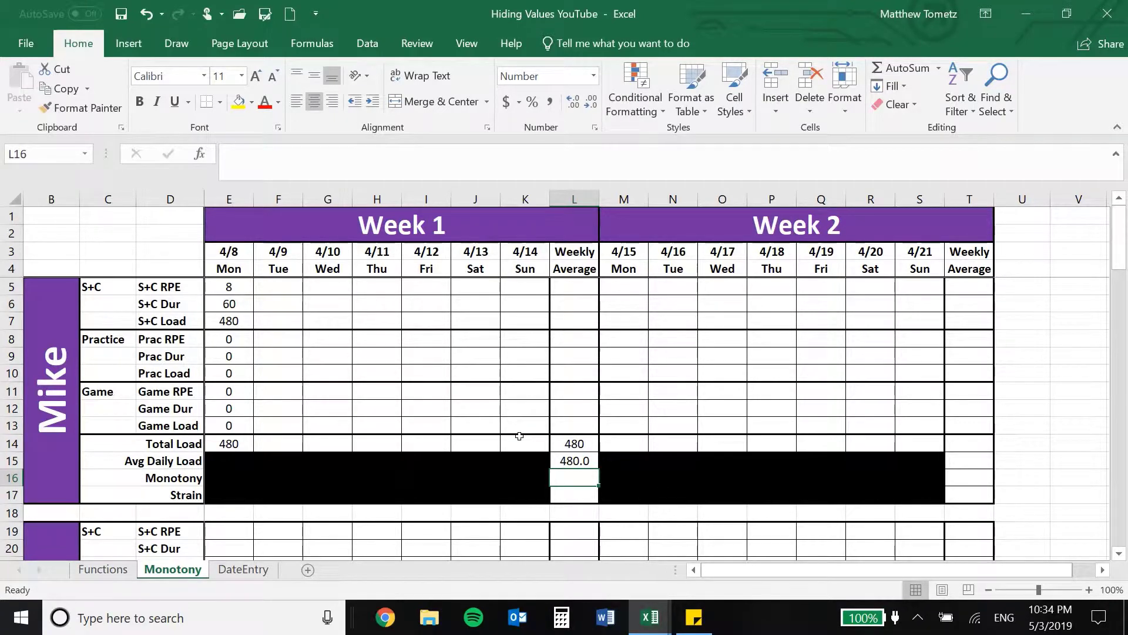
Enter monotony =L15/STDEV(E14:K14) in L16 and strain =L14*L16 in L17, then save.
text(=)
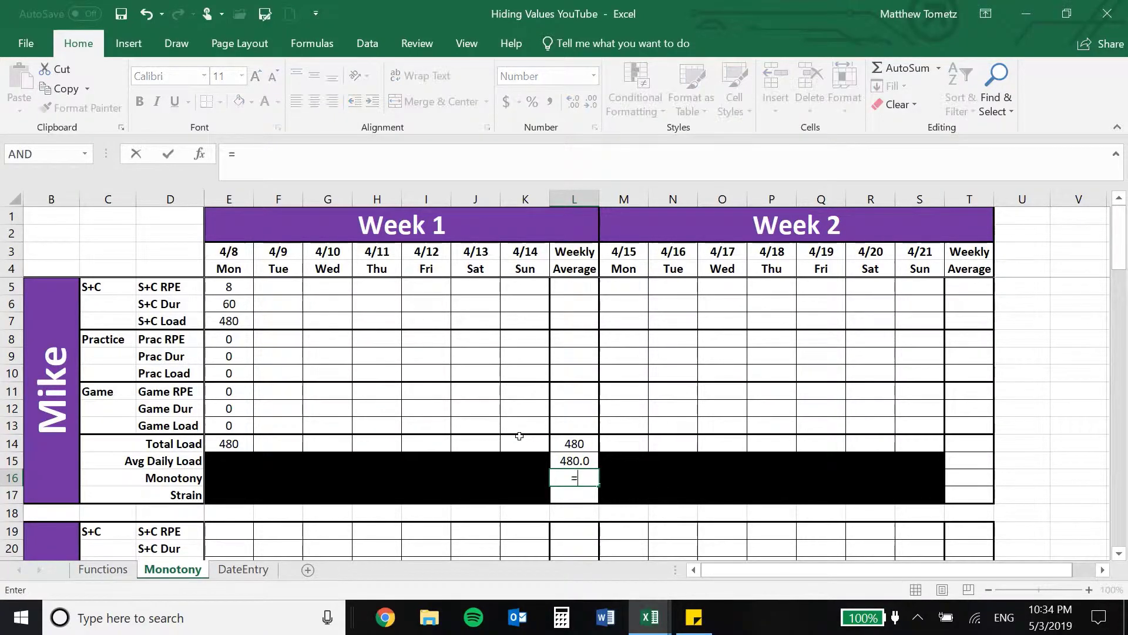
text(L15/stdev()
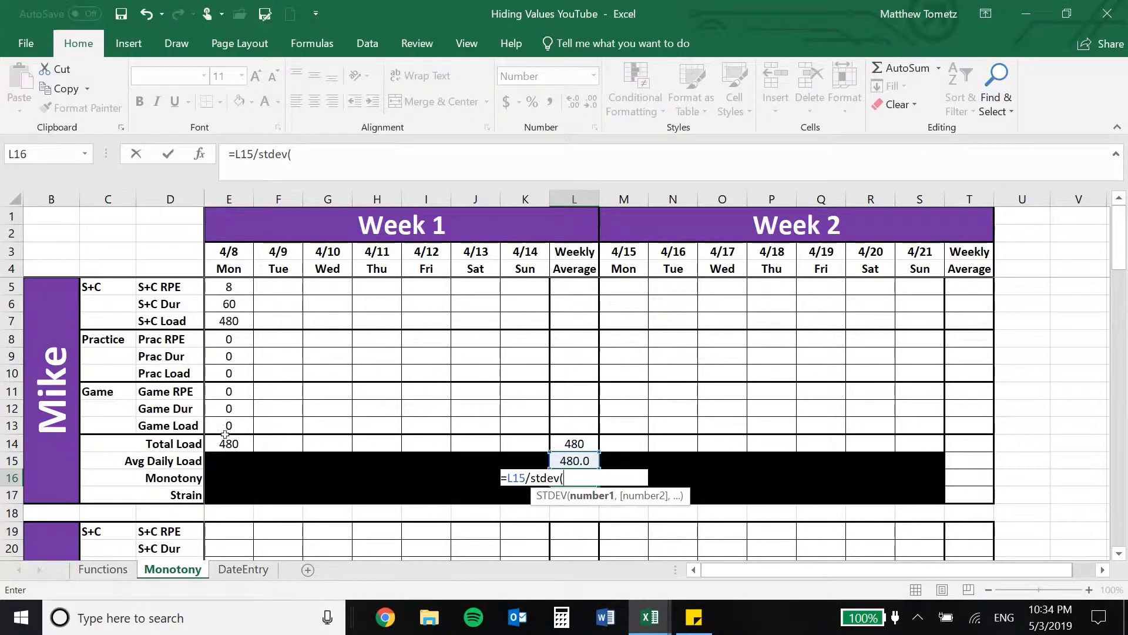
drag(229, 437, 513, 435)
key(Return)
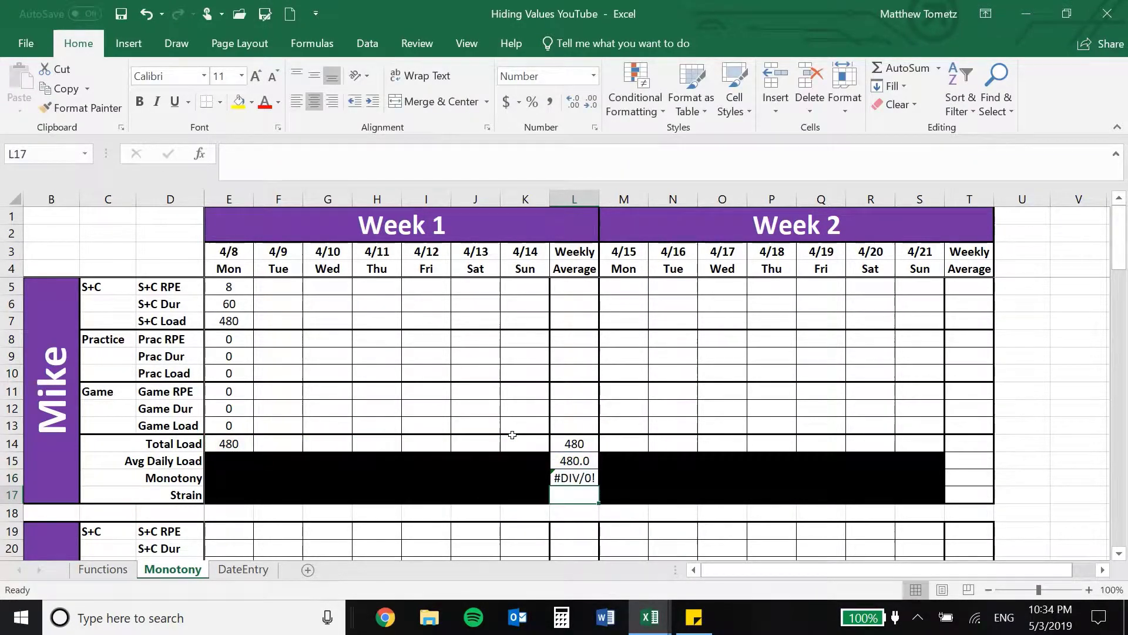
text(=)
key(Up)
key(Up)
key(Up)
text(/)
key(Up)
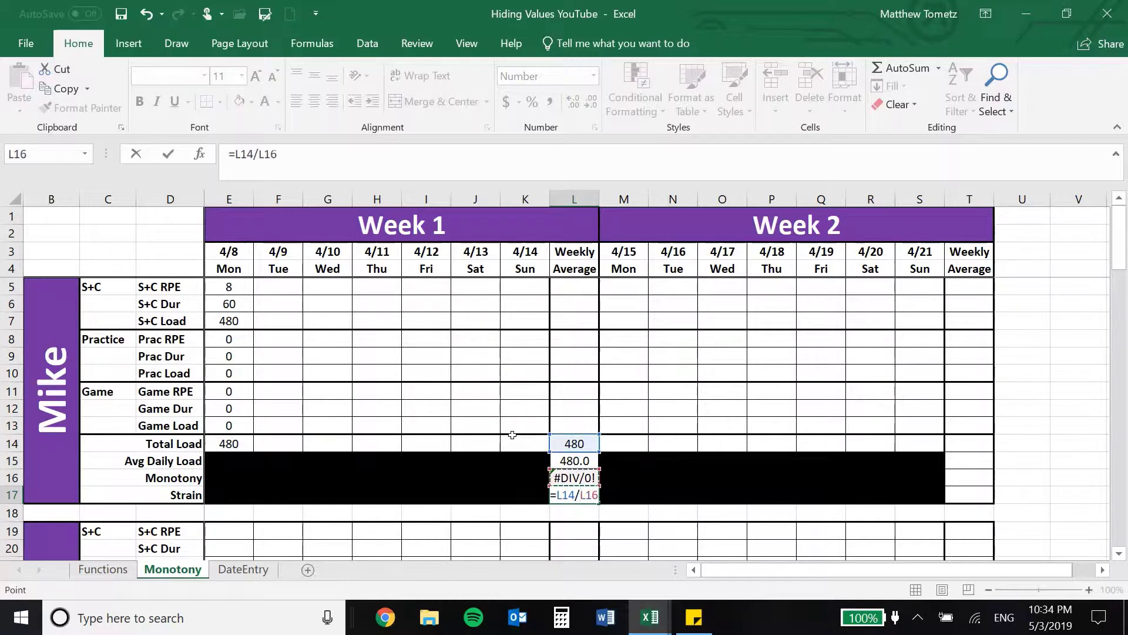
key(BackSpace)
key(BackSpace)
key(BackSpace)
key(BackSpace)
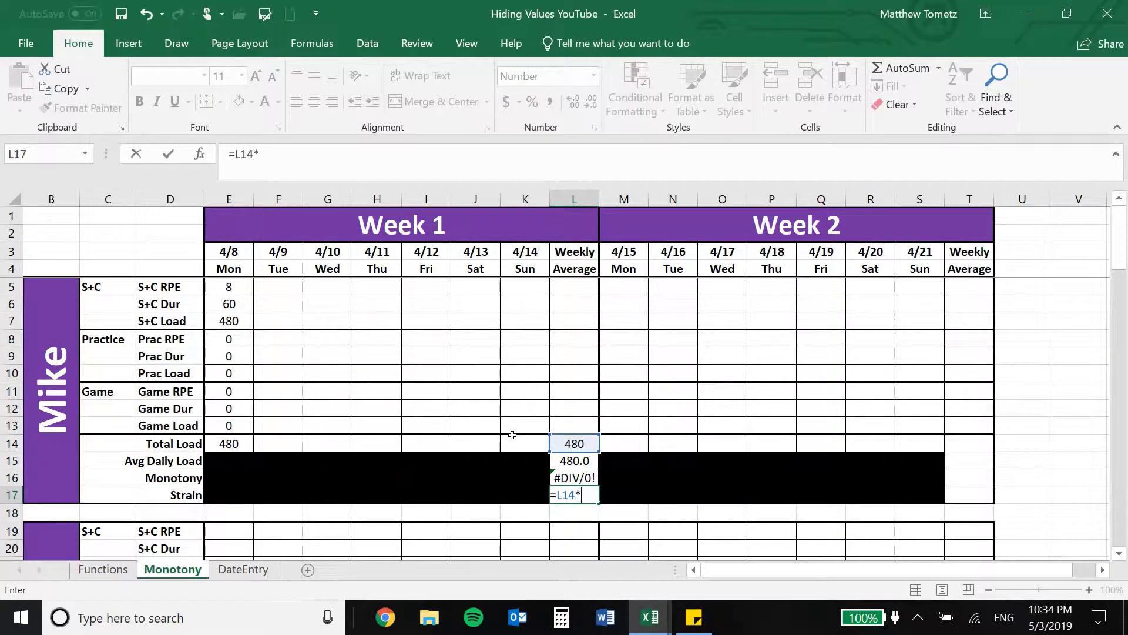
text(*)
key(Up)
key(Return)
click(512, 434)
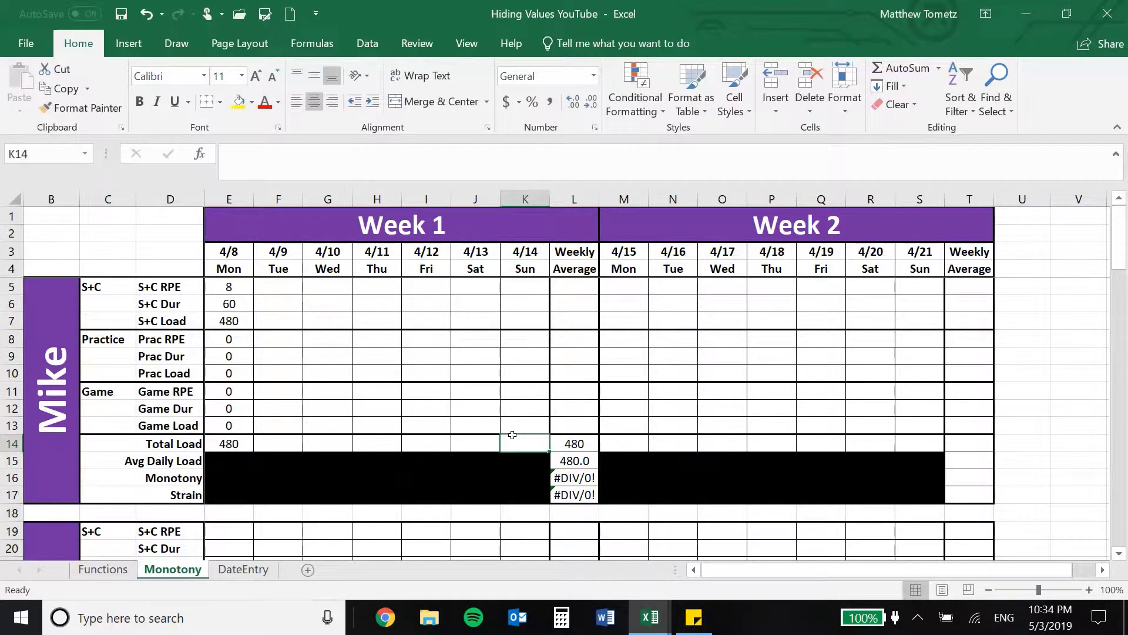
key(ctrl+s)
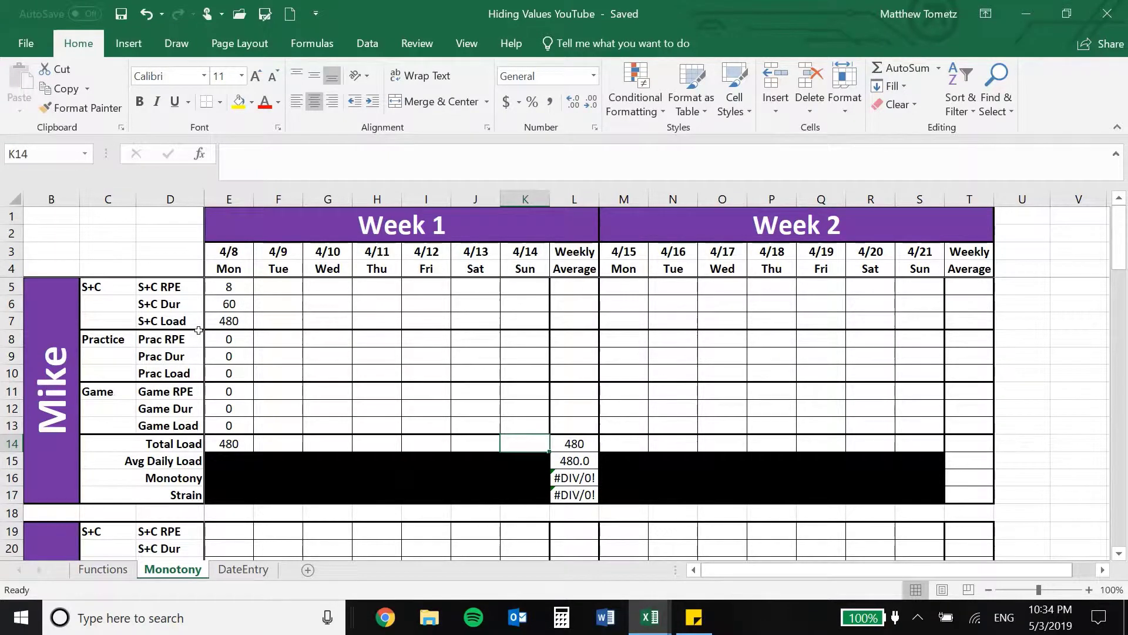
Wrap E5's INDEX lookup in IF(E3>TODAY(),"",…) so it still shows 8 for 4/8.
click(219, 291)
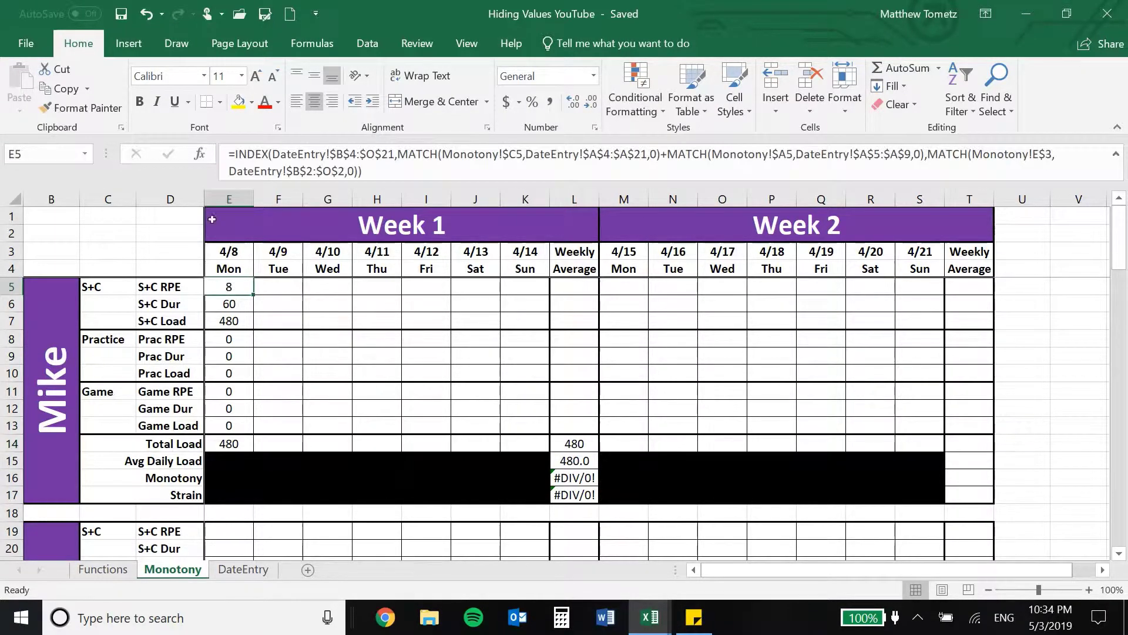
click(227, 143)
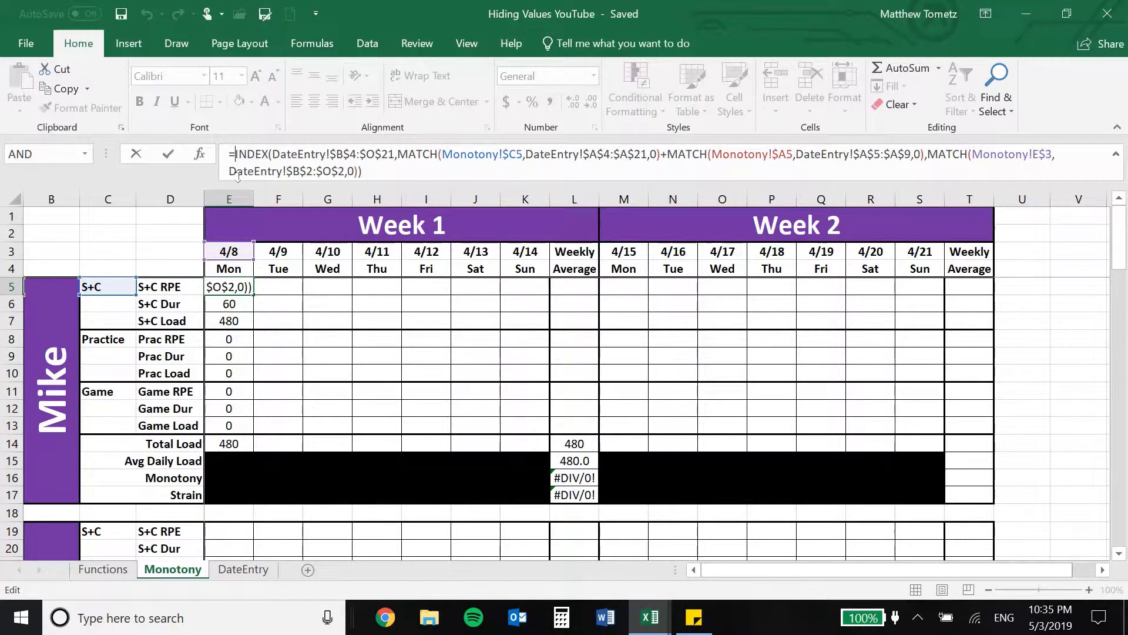
text(if()
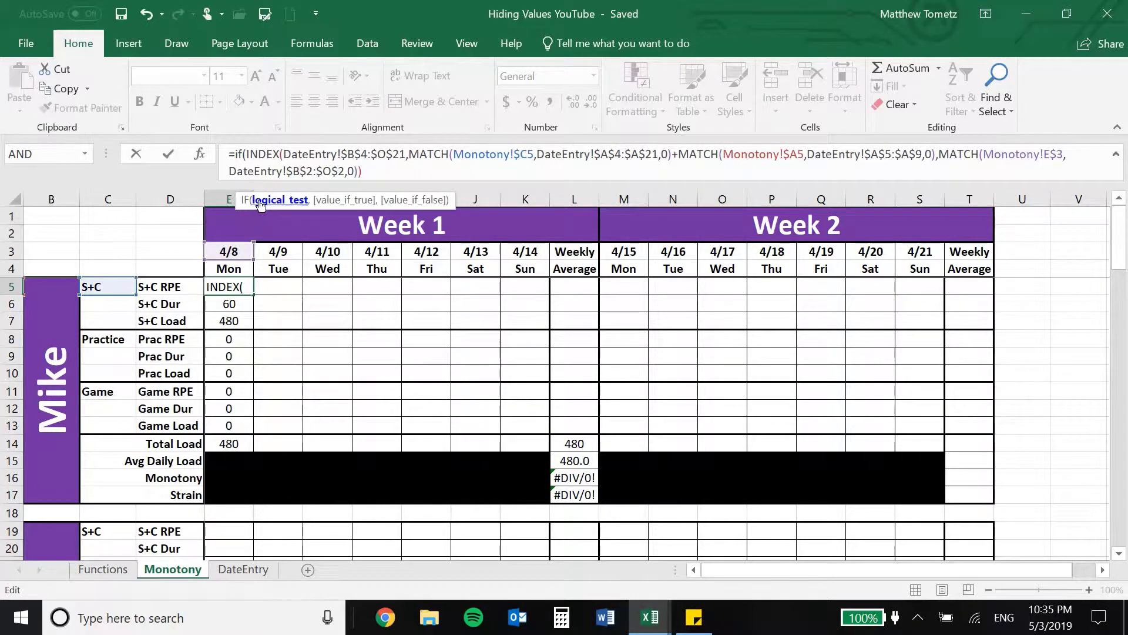
click(242, 247)
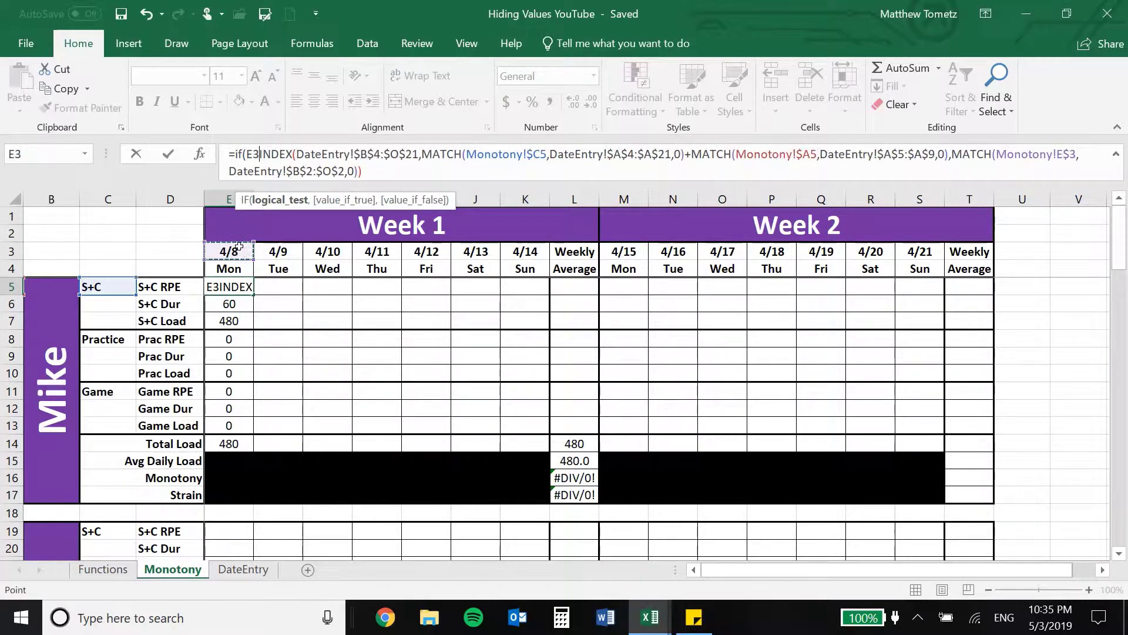
text(>)
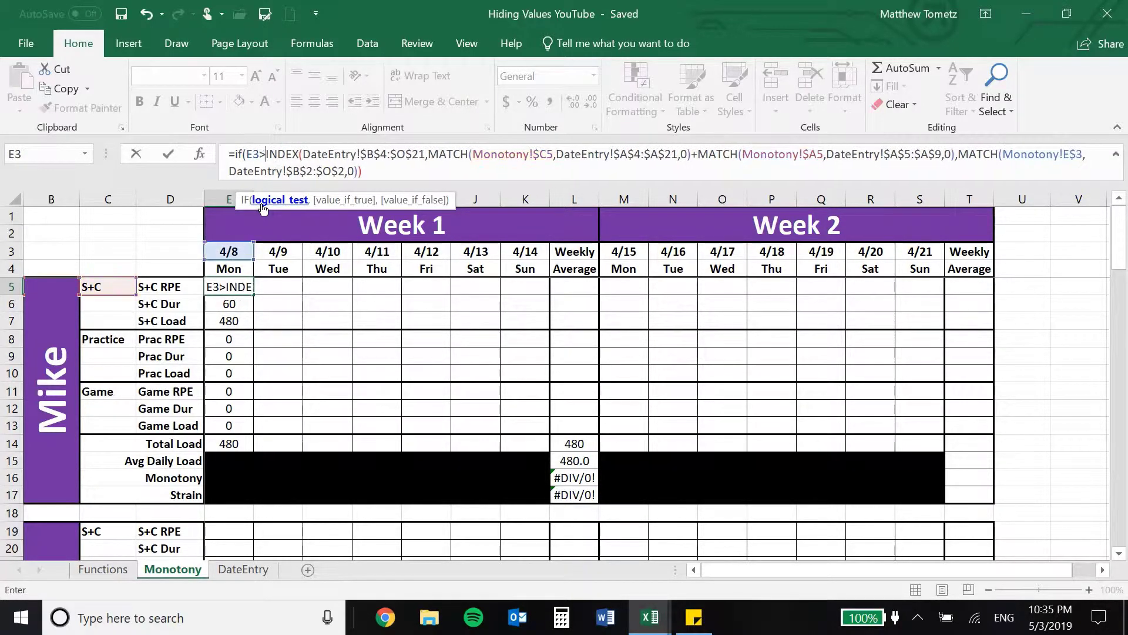
text(today()
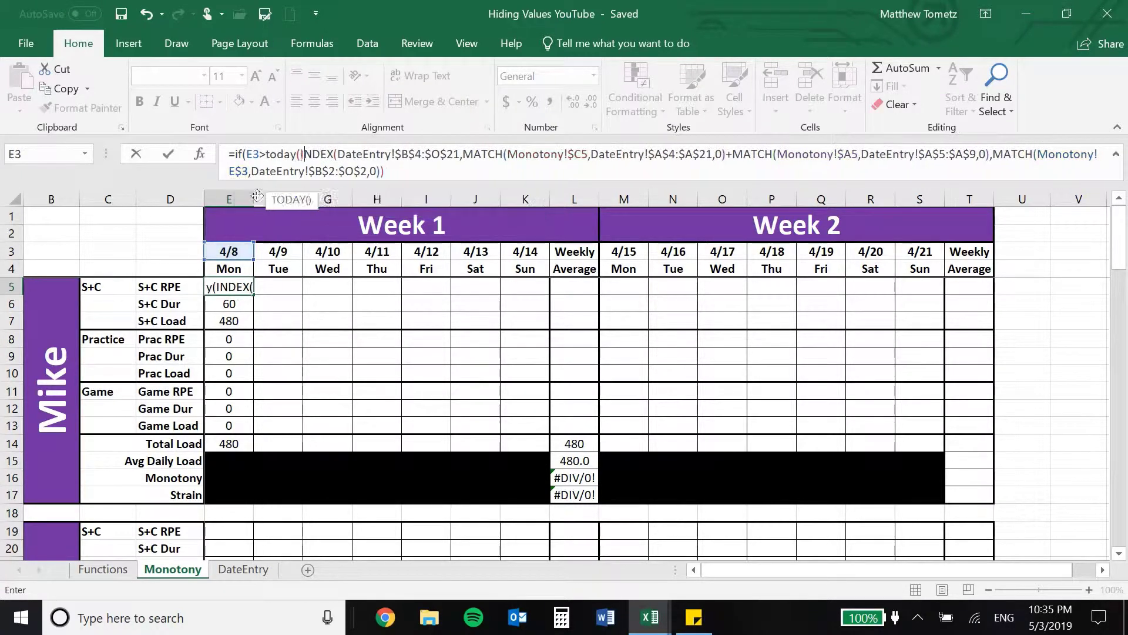
text())
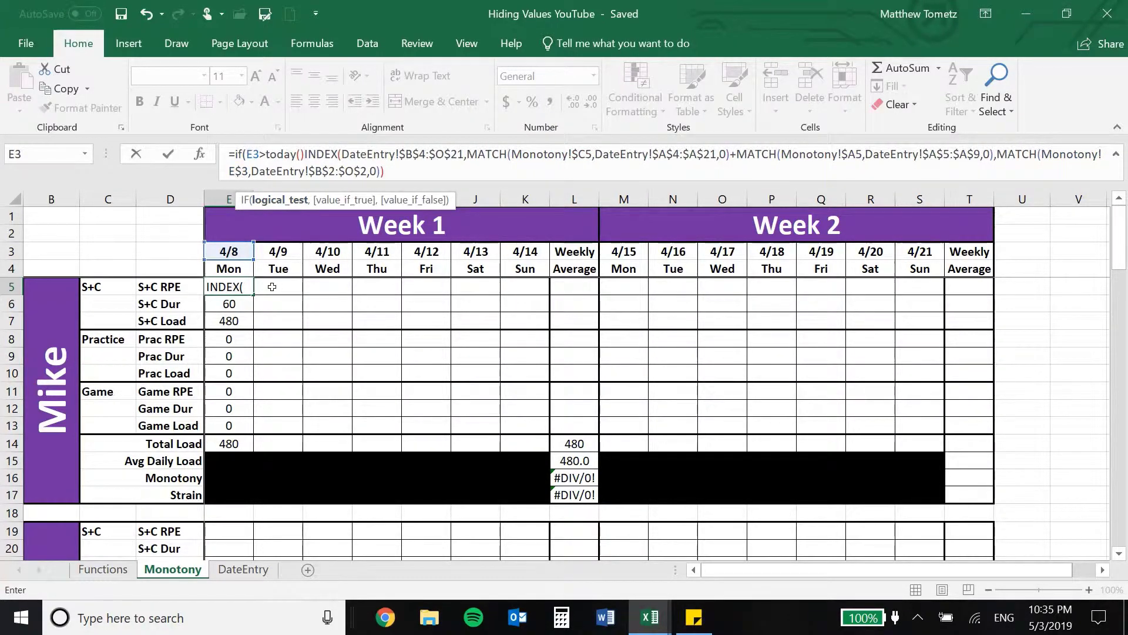
text(,)
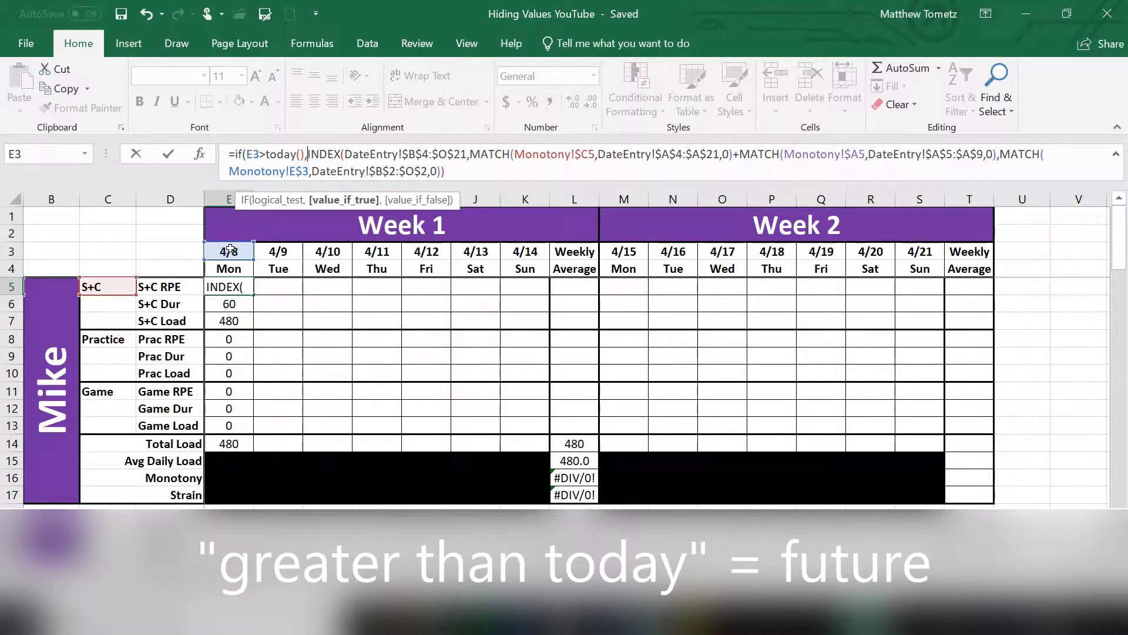
text("")
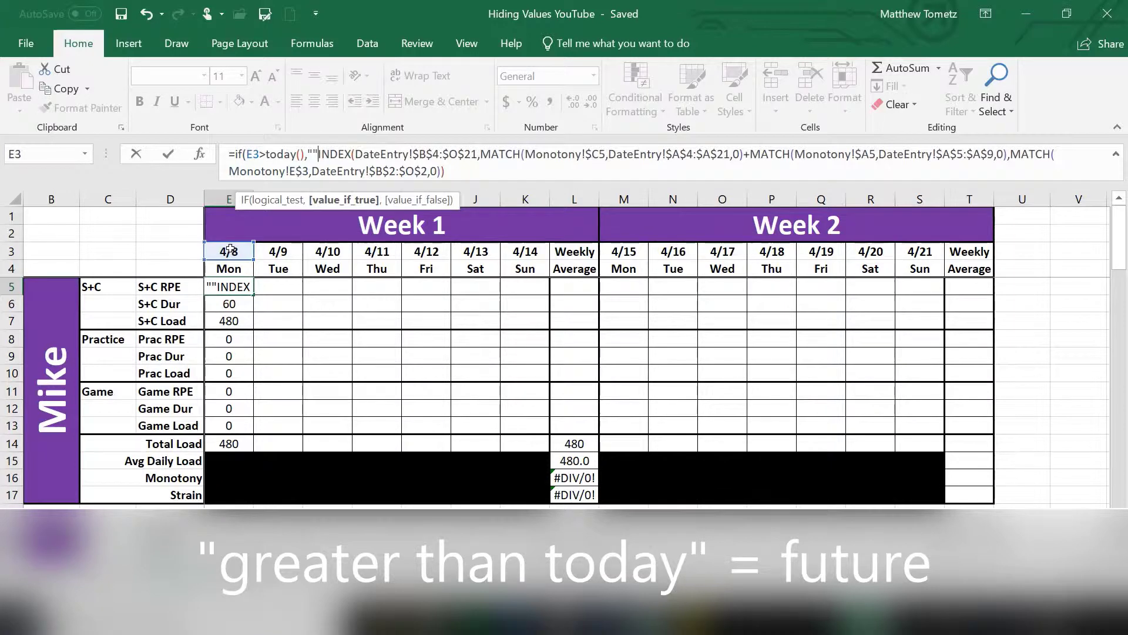
text(,)
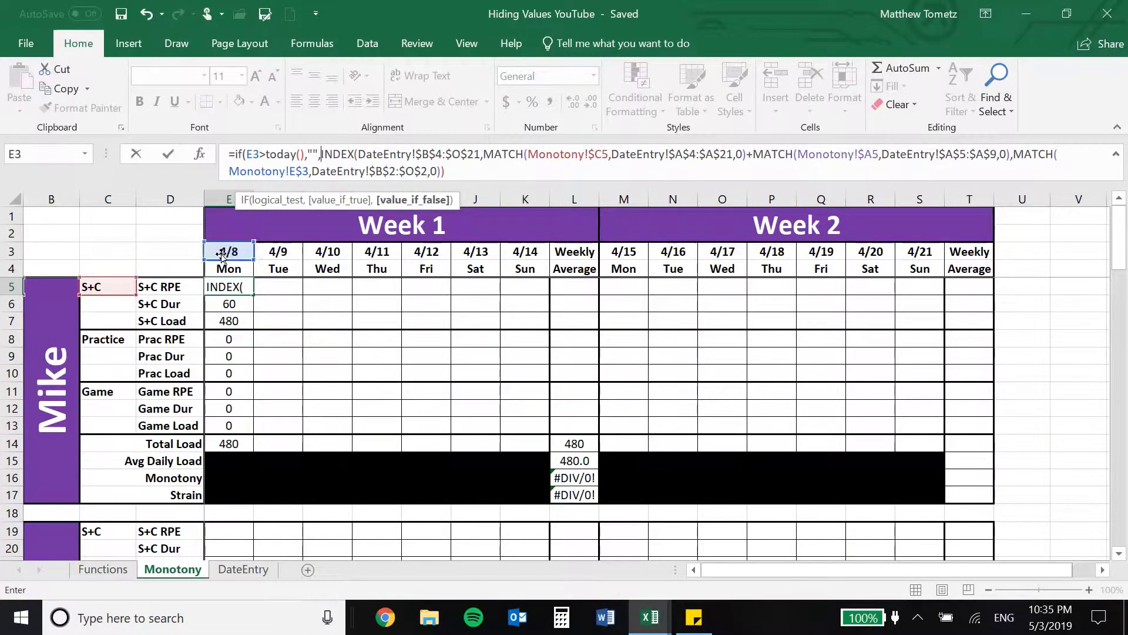
click(463, 163)
text())
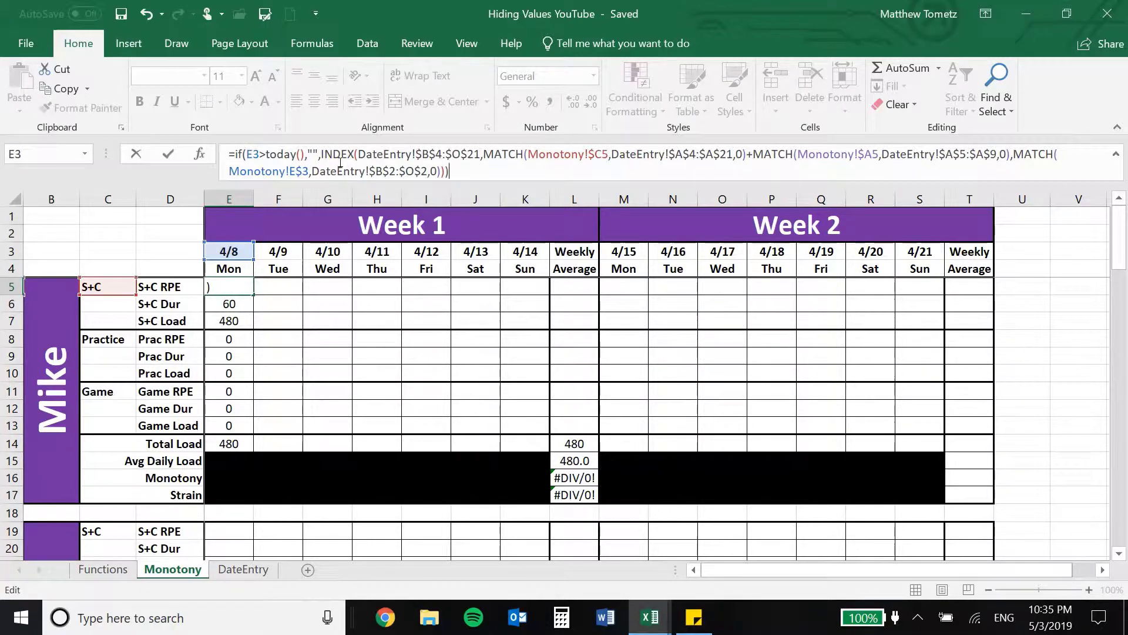
key(Return)
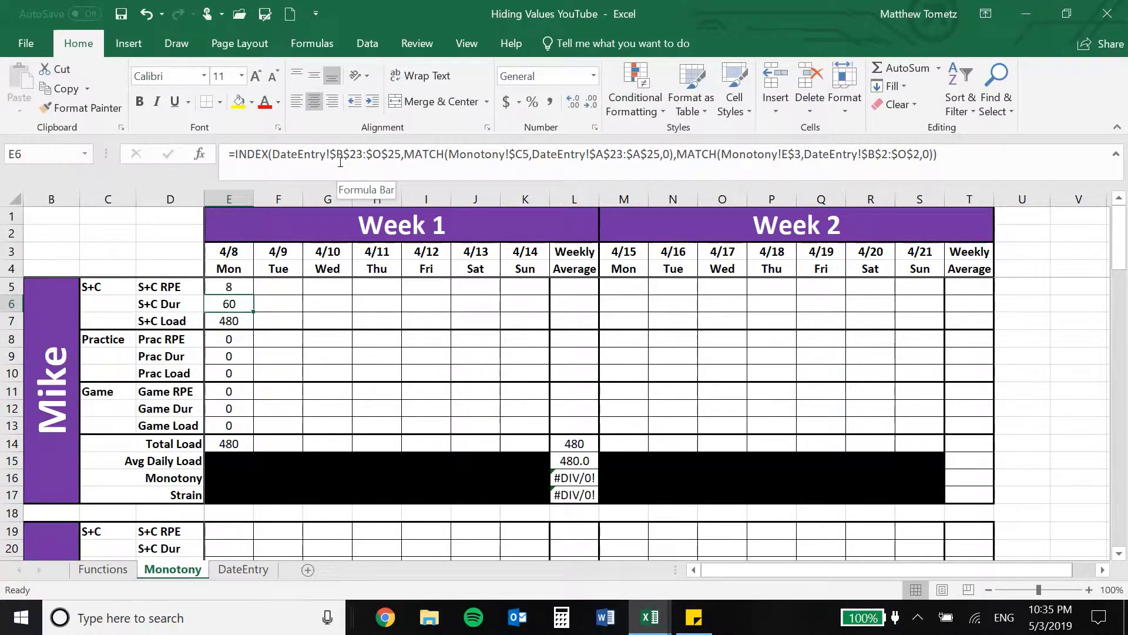
key(Up)
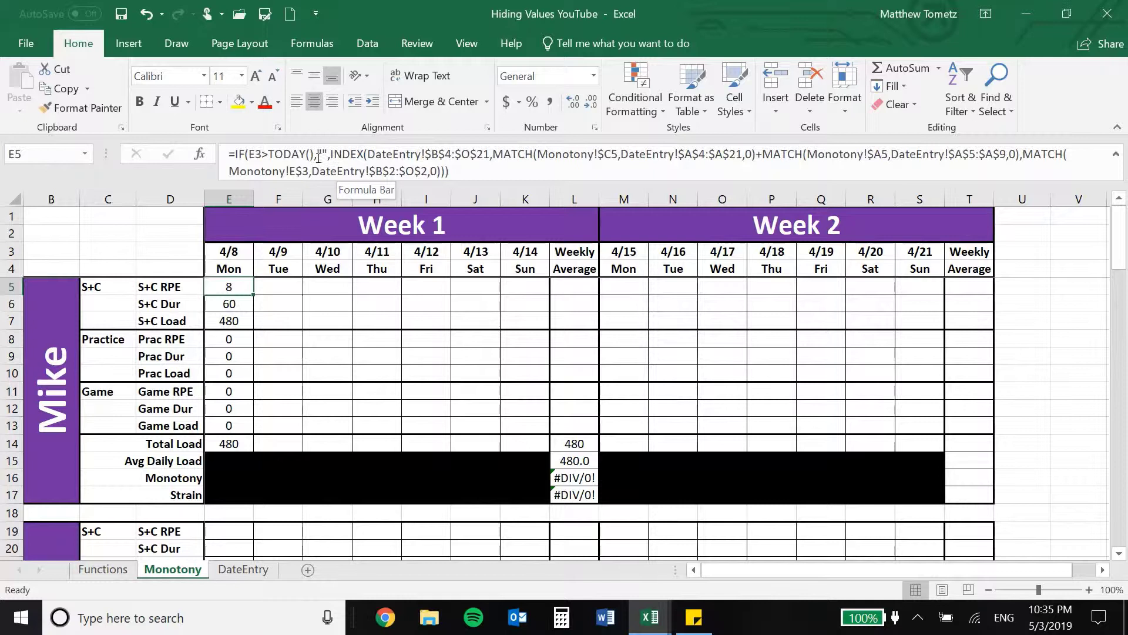
Insert IF(ISBLANK( around a pasted copy of the INDEX lookup in E5's value-if-false part.
click(247, 154)
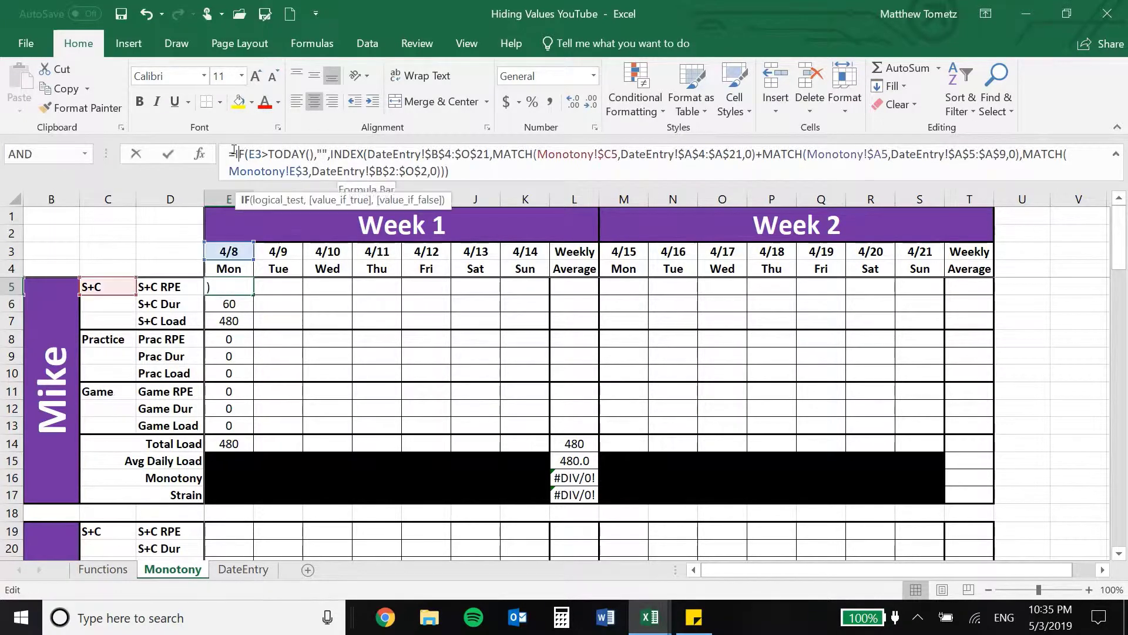
click(315, 144)
key(Right)
key(Right)
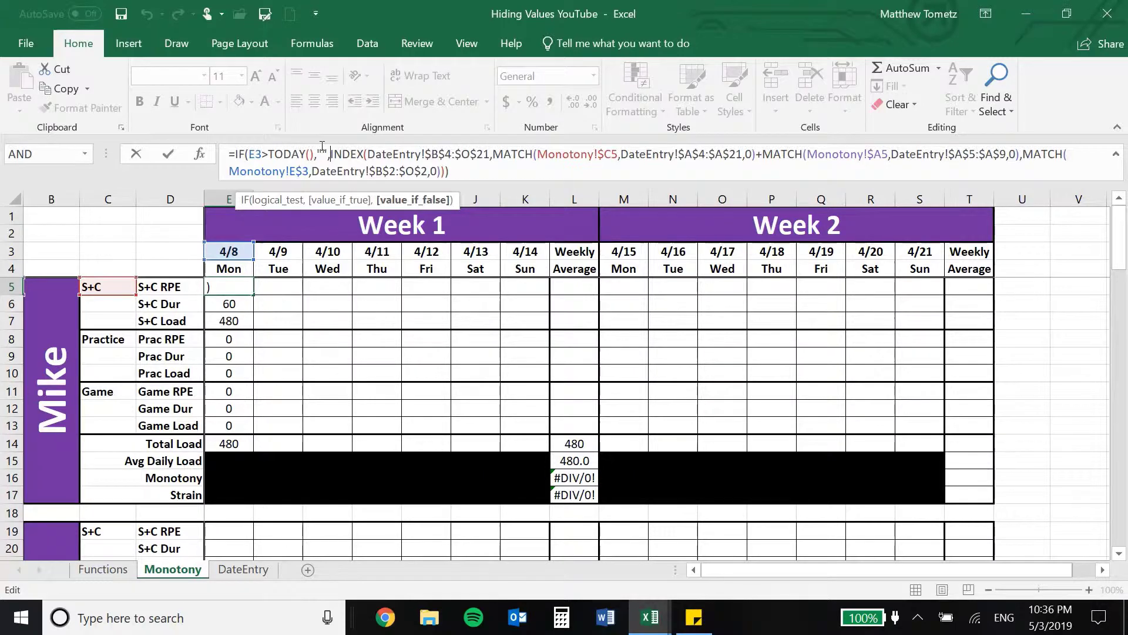
text(if()
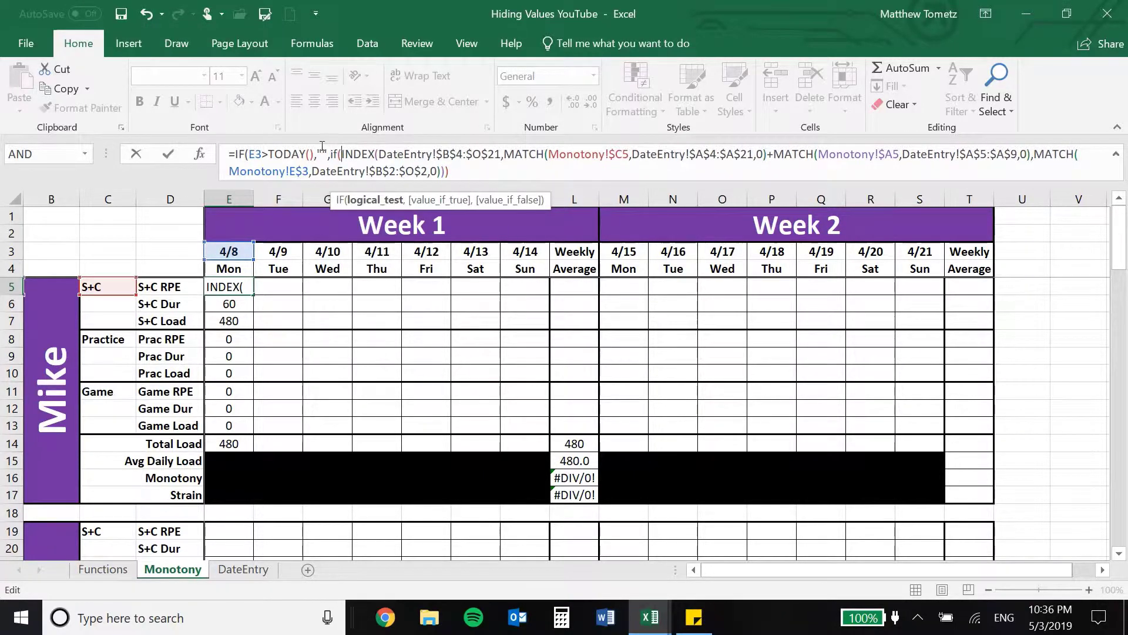
key(shift+Down)
key(shift+Right)
key(shift+Right)
key(shift+Right)
key(shift+Right)
key(shift+Right)
key(shift+Right)
key(shift+Right)
key(shift+Right)
key(shift+Right)
key(shift+Right)
key(shift+Right)
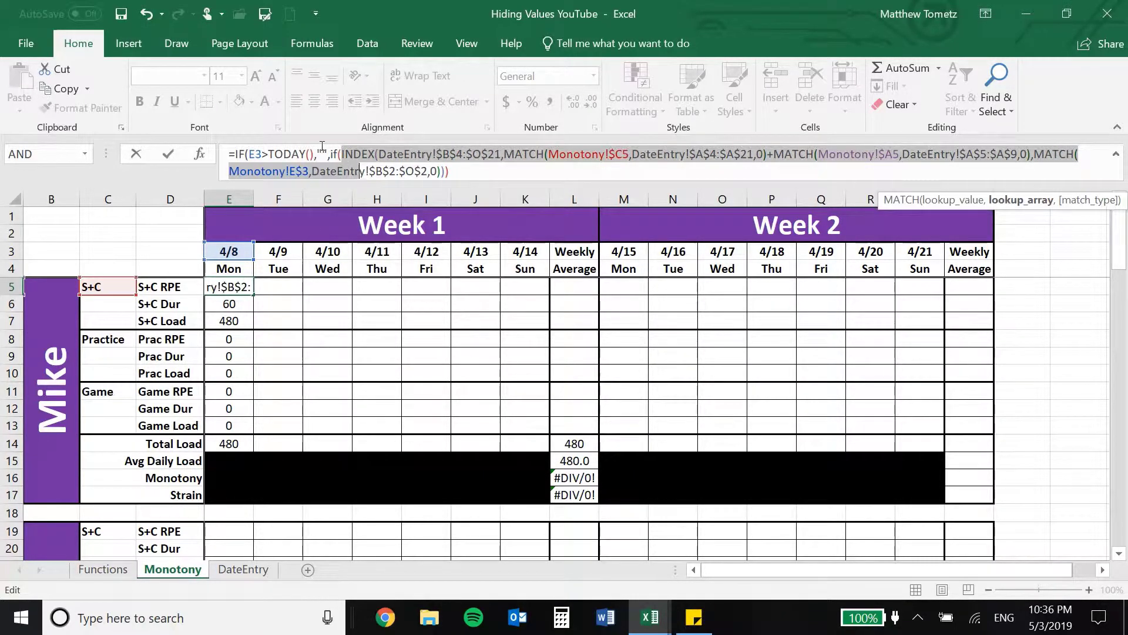
key(shift+Right)
key(shift+Right)
key(shift+Right)
key(shift+Right)
key(shift+Right)
key(shift+Right)
key(shift+Right)
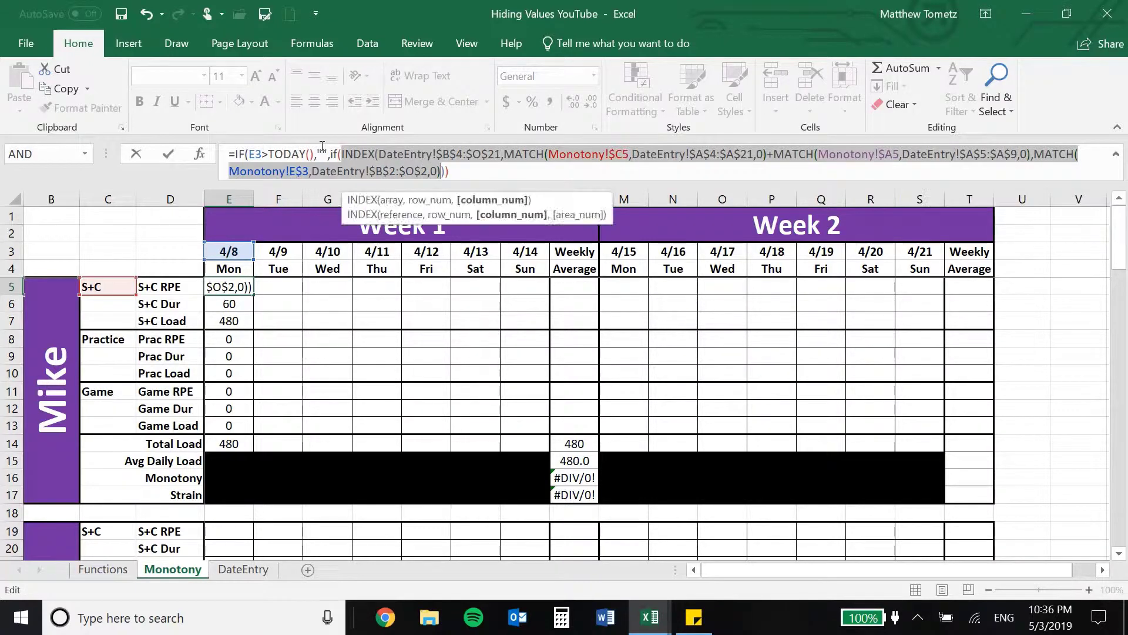
key(Left)
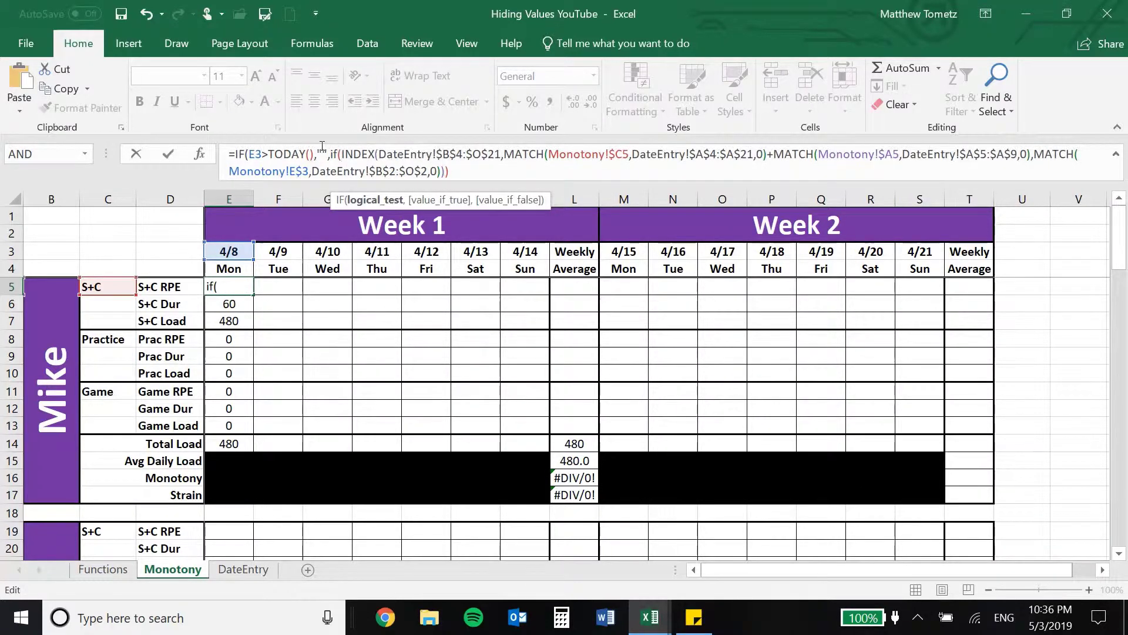
text(isblank)
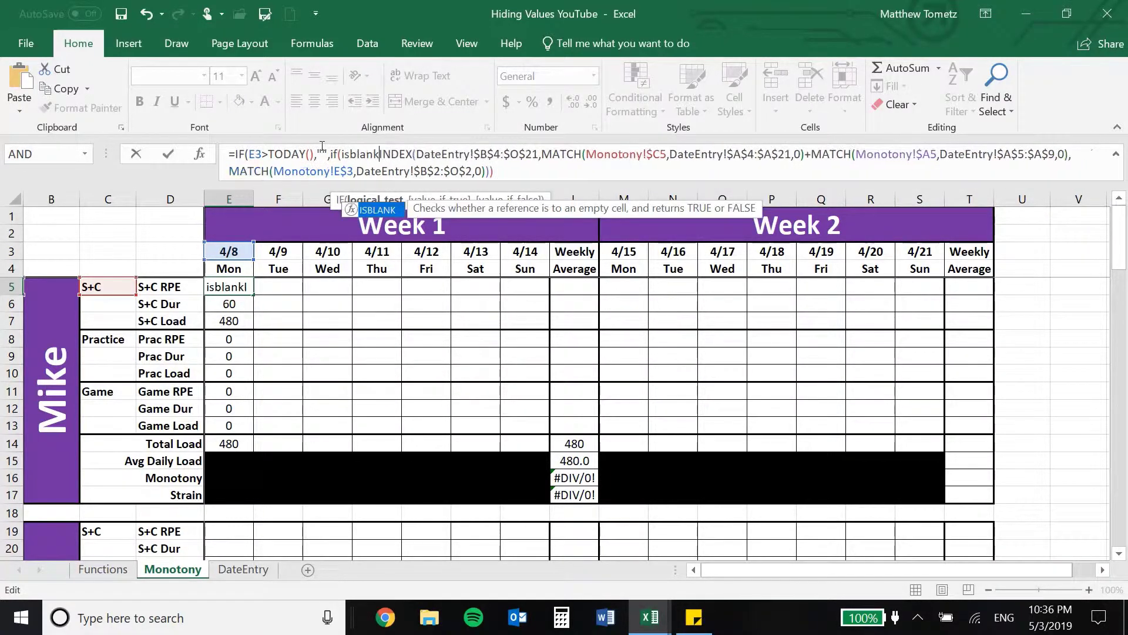
text(()
key(ctrl+v)
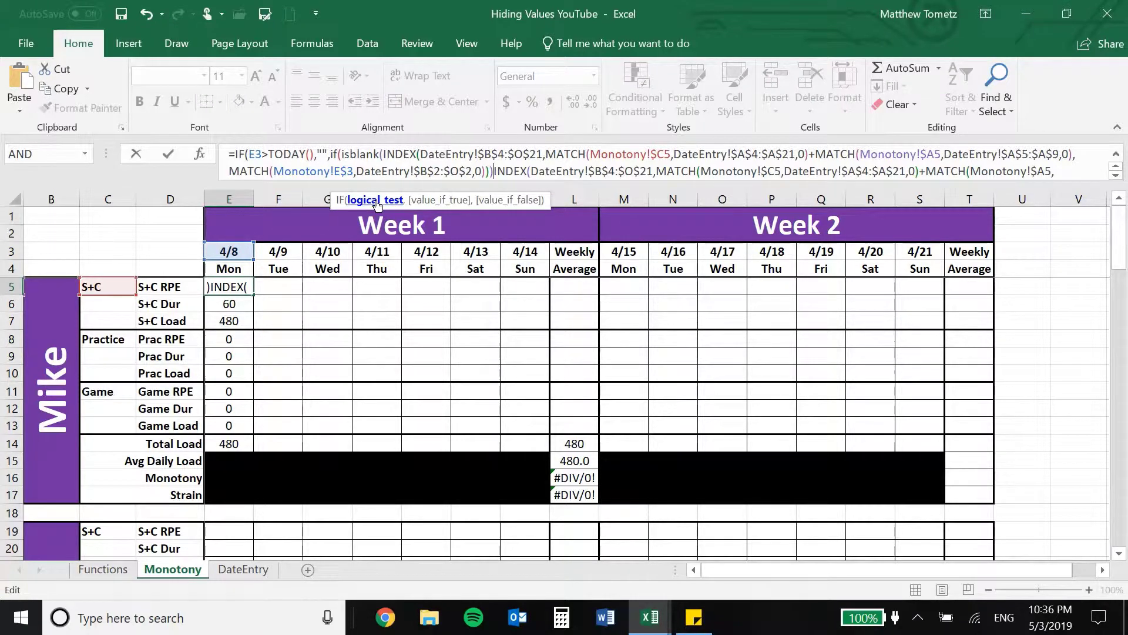
Finish the nested formula with ,"", and a closing parenthesis, and commit it.
text(,)
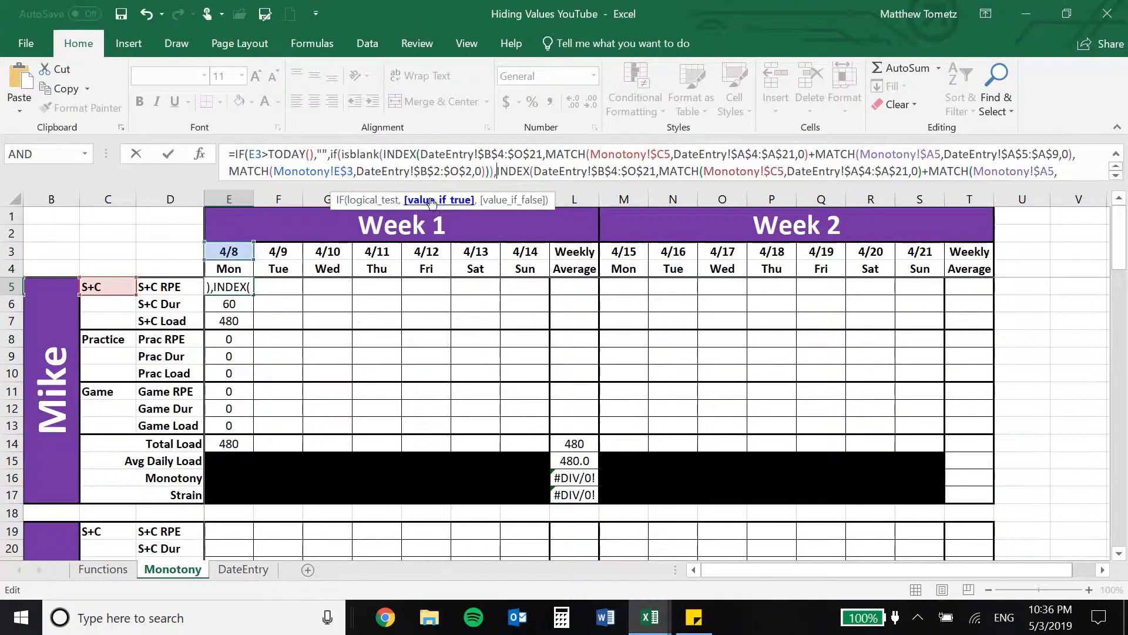
text("")
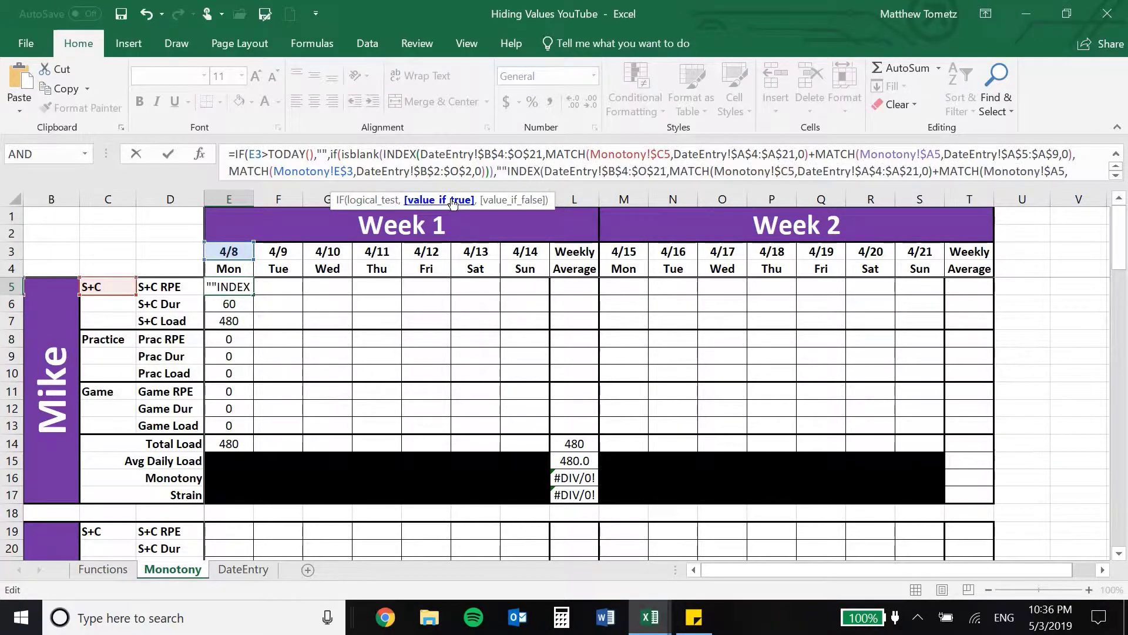
text(,)
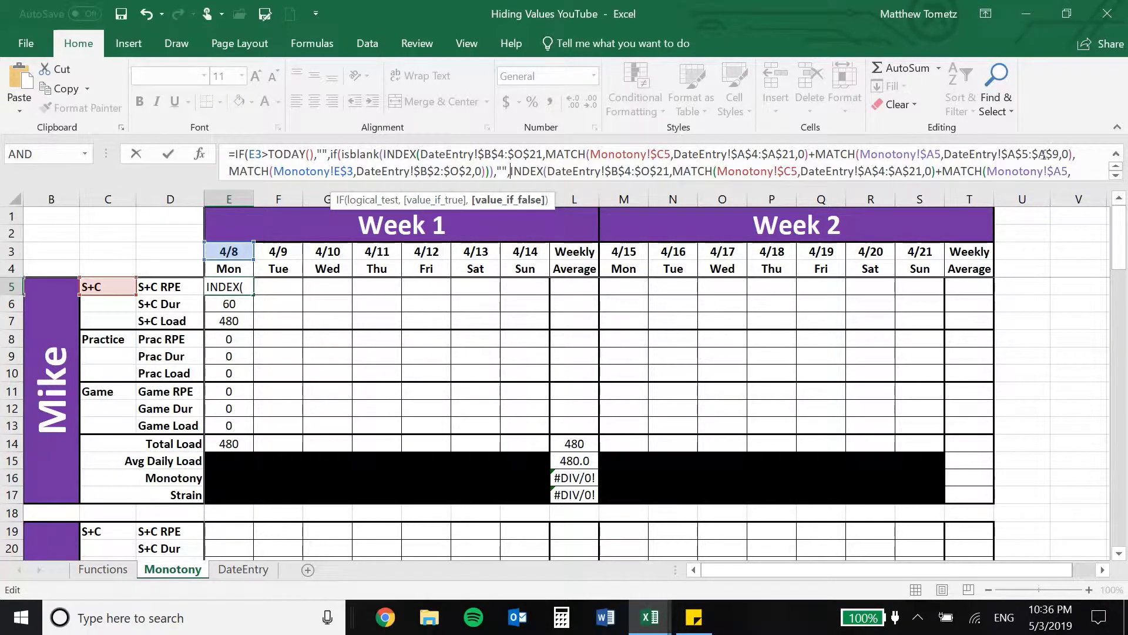
click(1115, 174)
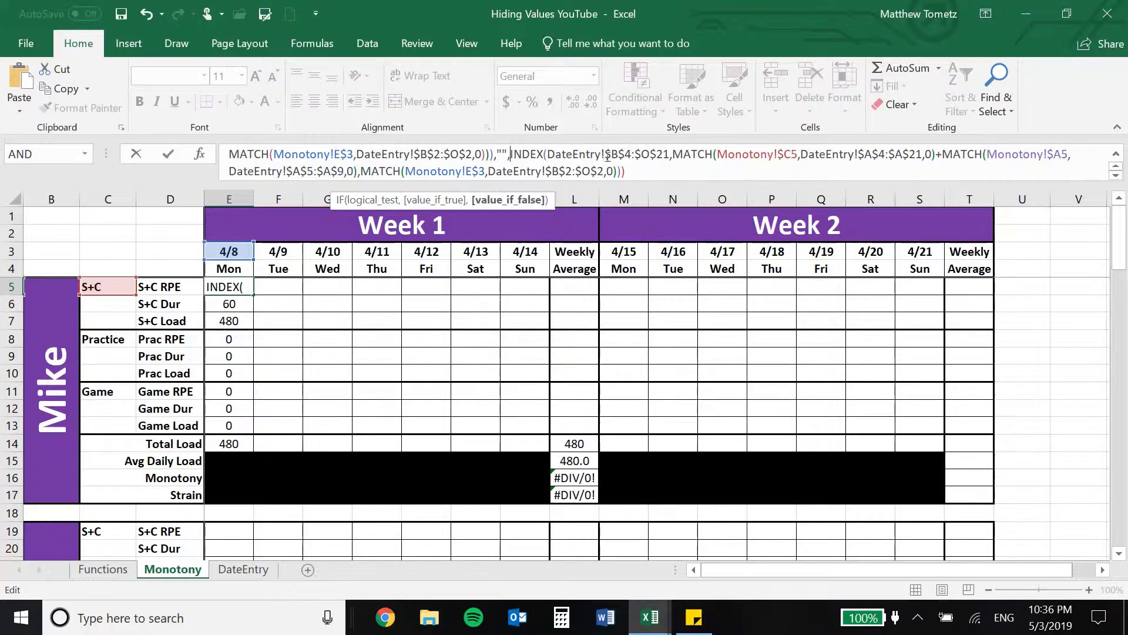
click(632, 163)
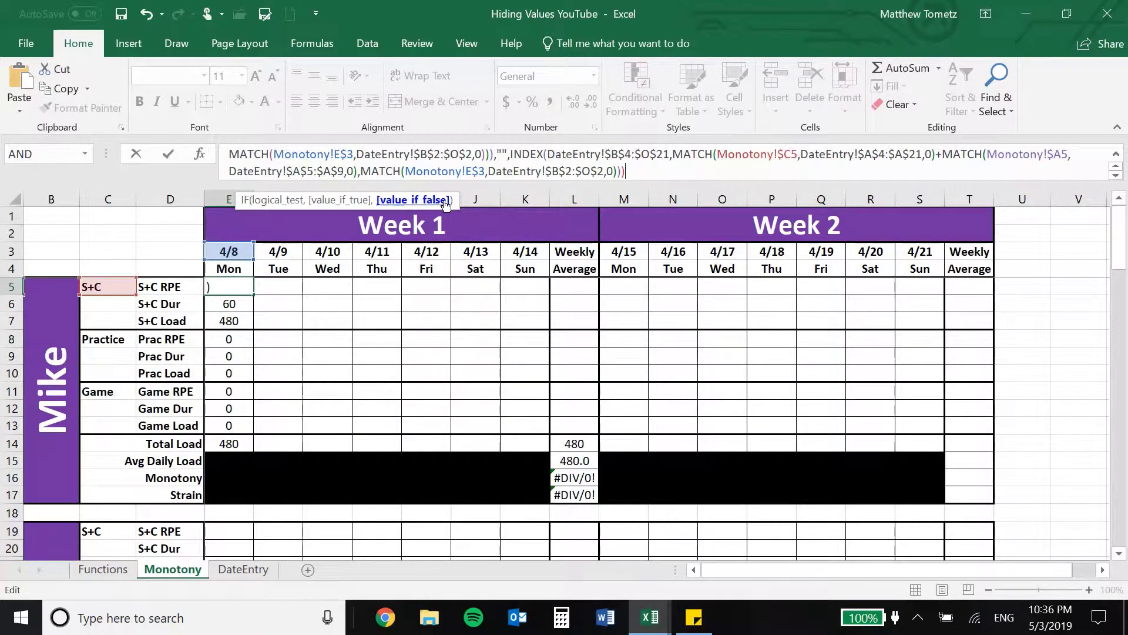
text())
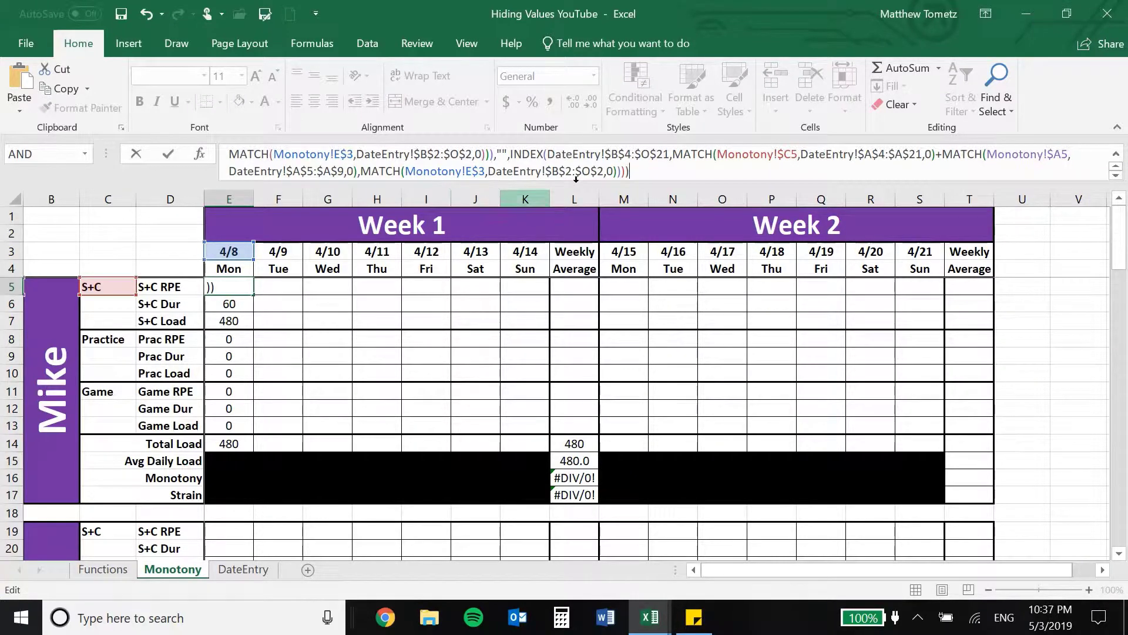
key(Return)
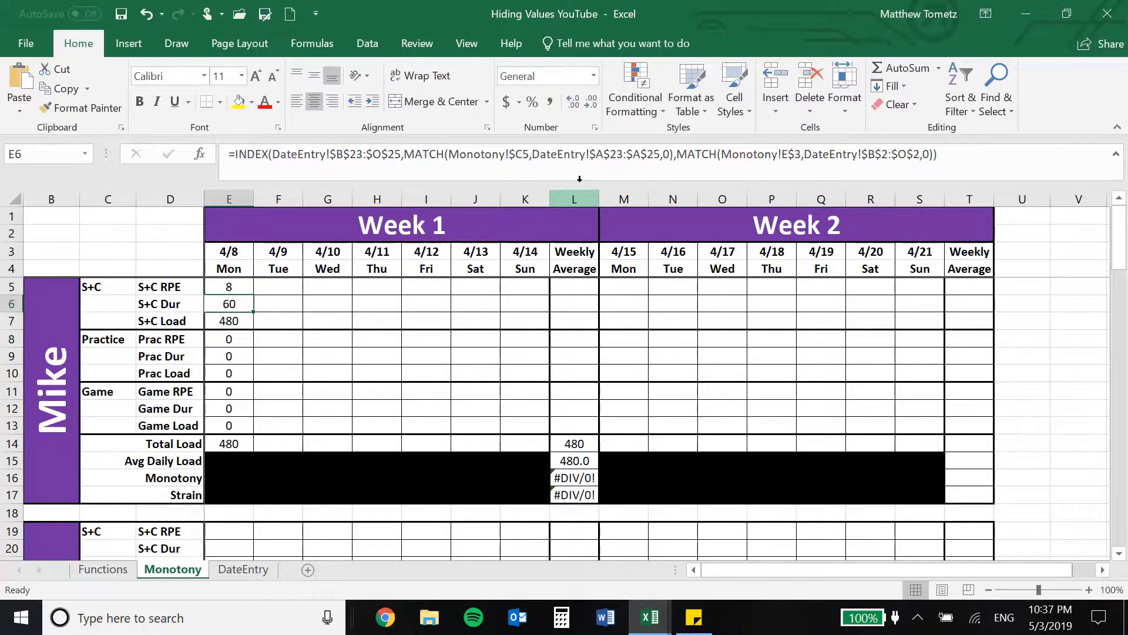
key(Up)
Copy E5, check the Prac RPE cell E8, and reopen E5's formula for editing.
key(ctrl+c)
key(Down)
key(Down)
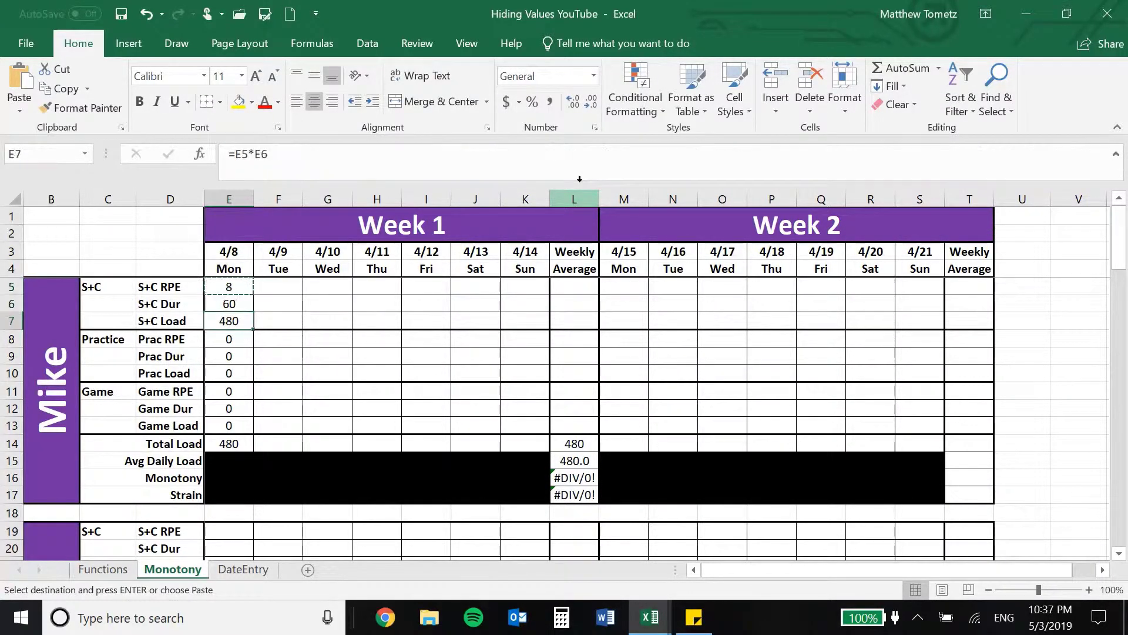
key(Down)
key(Up)
key(Up)
key(Up)
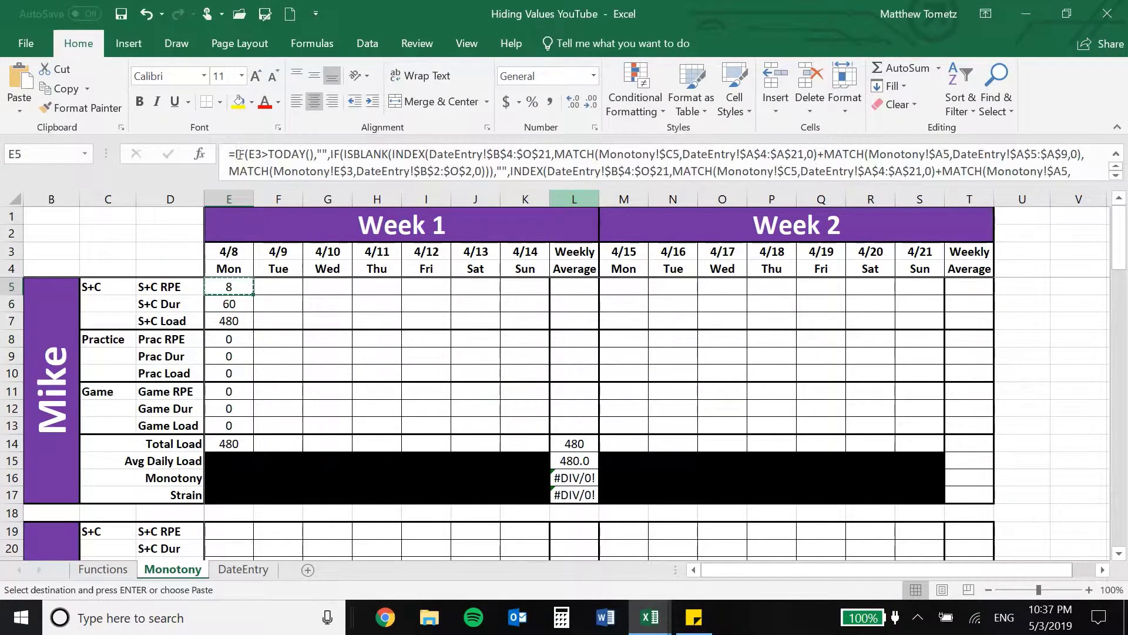
click(229, 176)
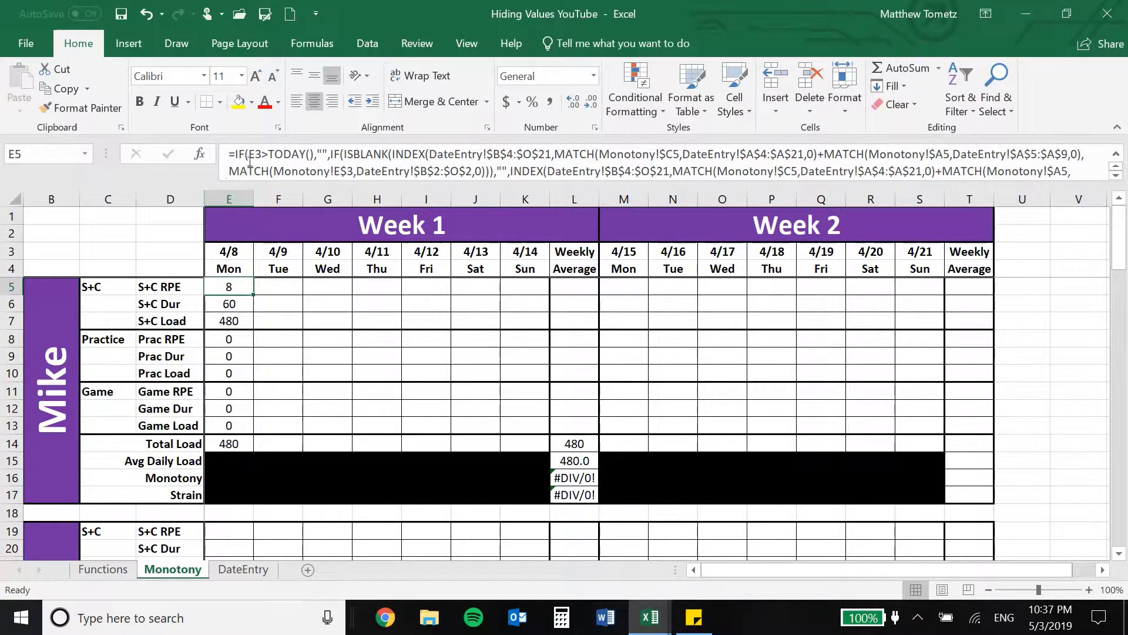
Lock E5's date reference as E$3 and paste the formula into Prac RPE cell E8.
key(F4)
key(F4)
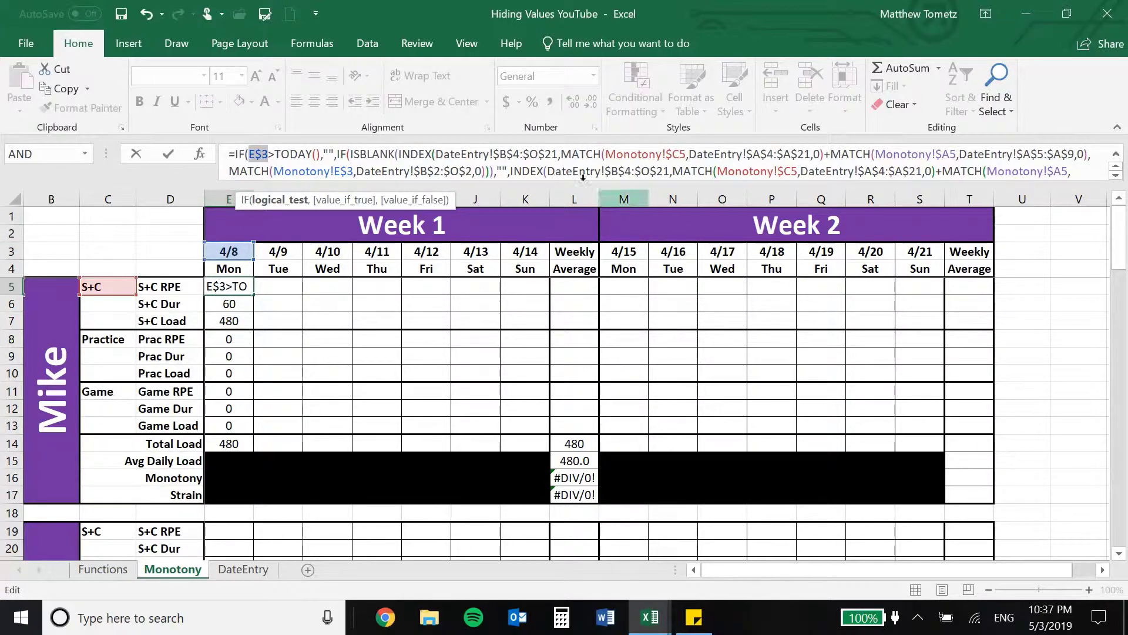
key(Escape)
key(ctrl+c)
key(Down)
key(Down)
key(Down)
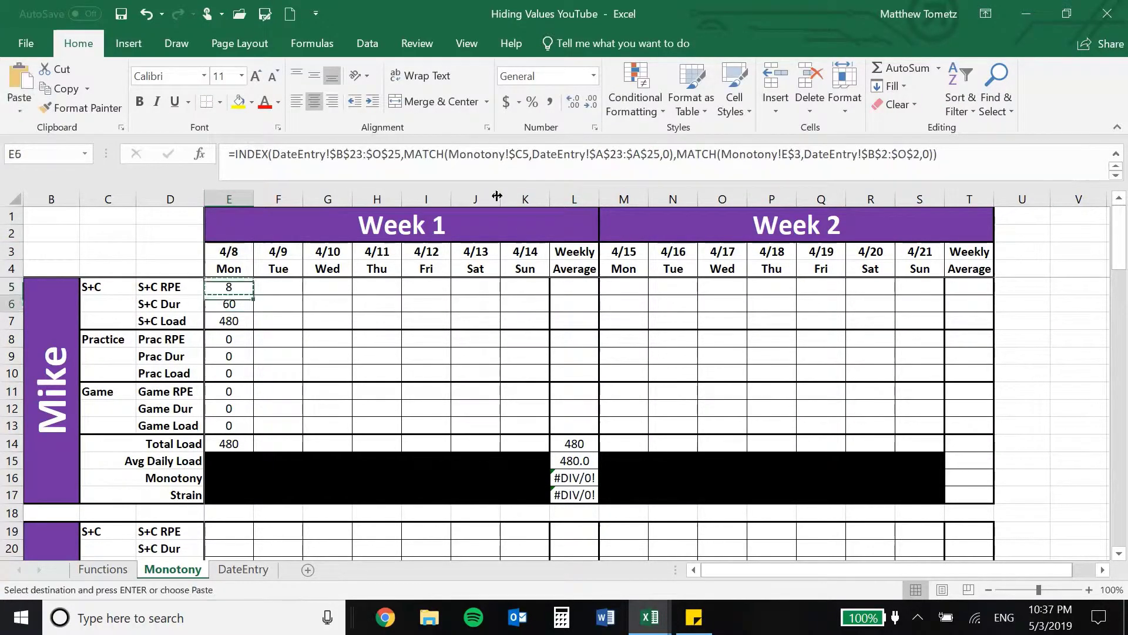
key(ctrl+v)
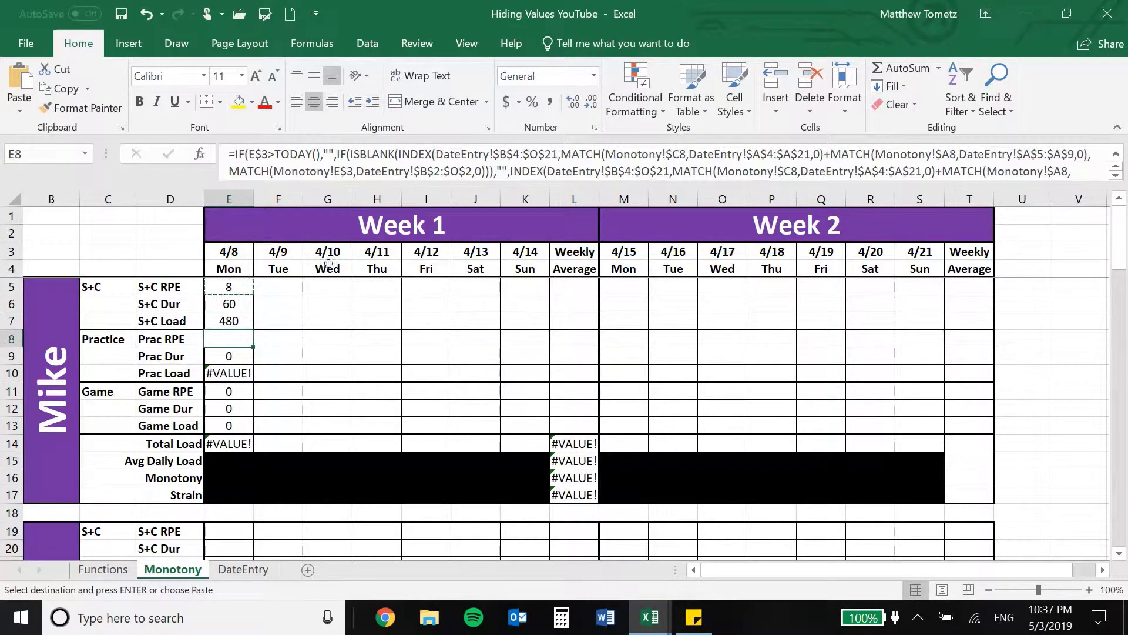
key(Escape)
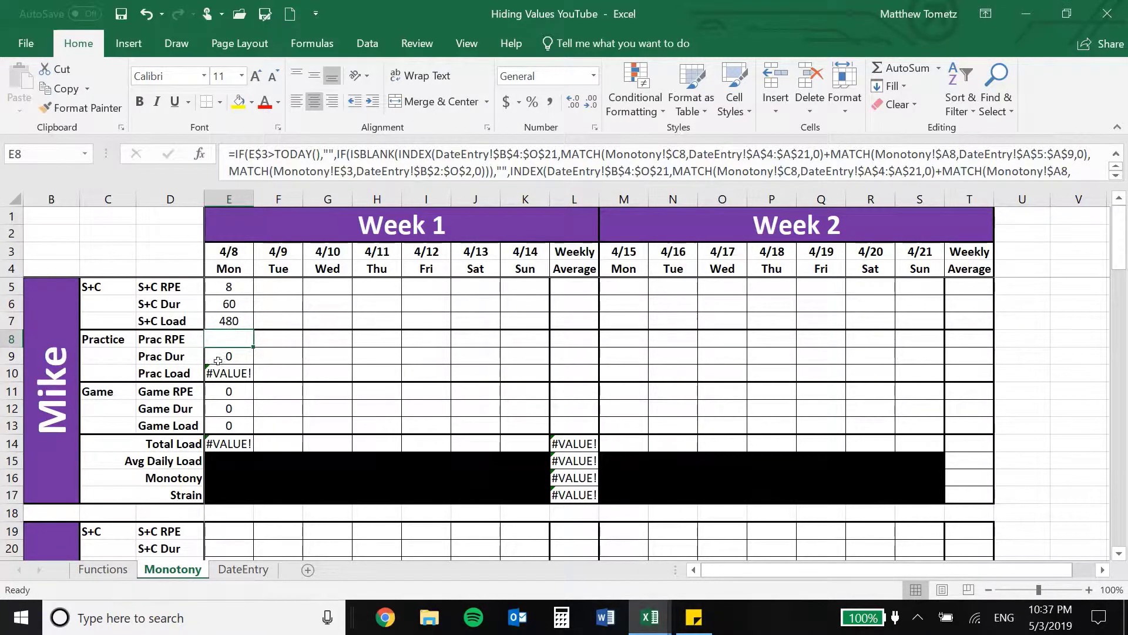
Check the empty 4/8 practice entry on DateEntry and review E9's lookup formula.
click(234, 571)
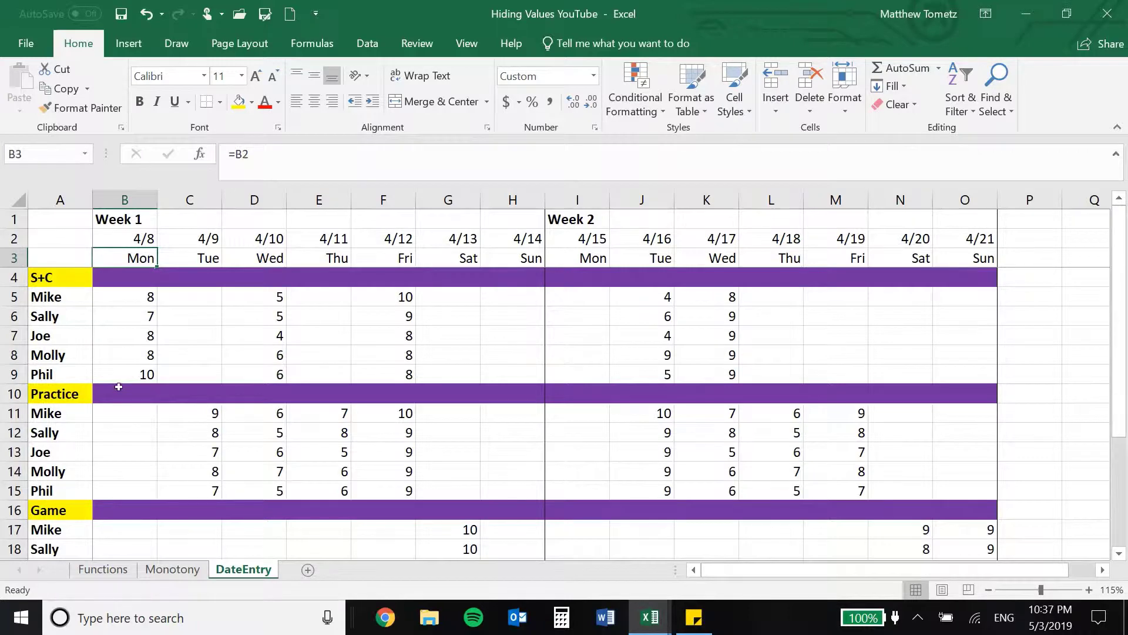
click(125, 410)
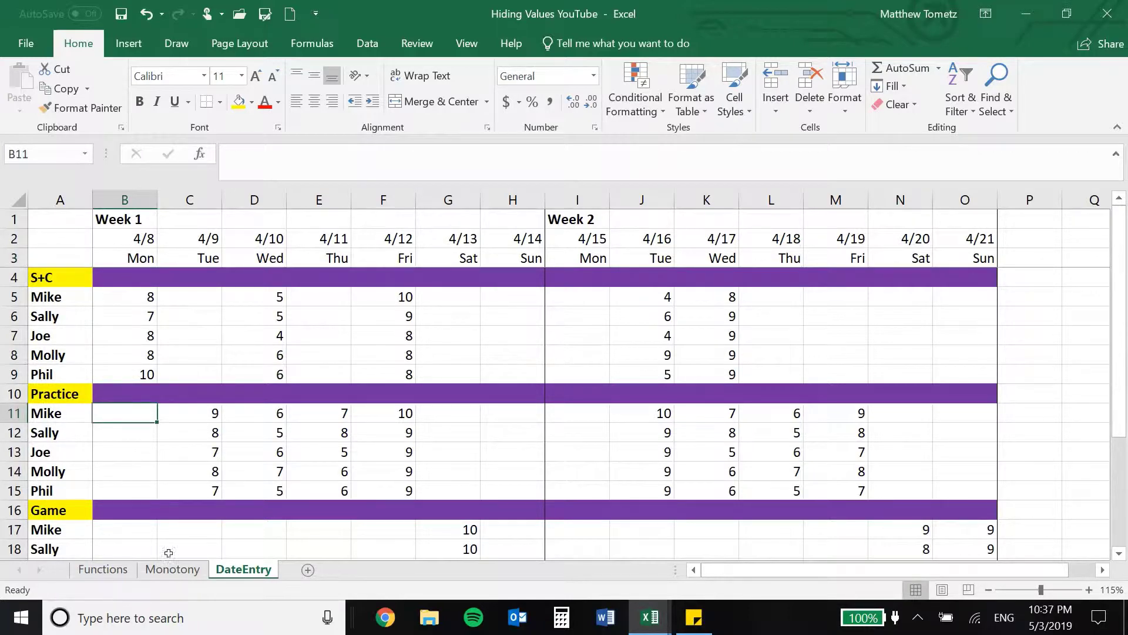
click(174, 569)
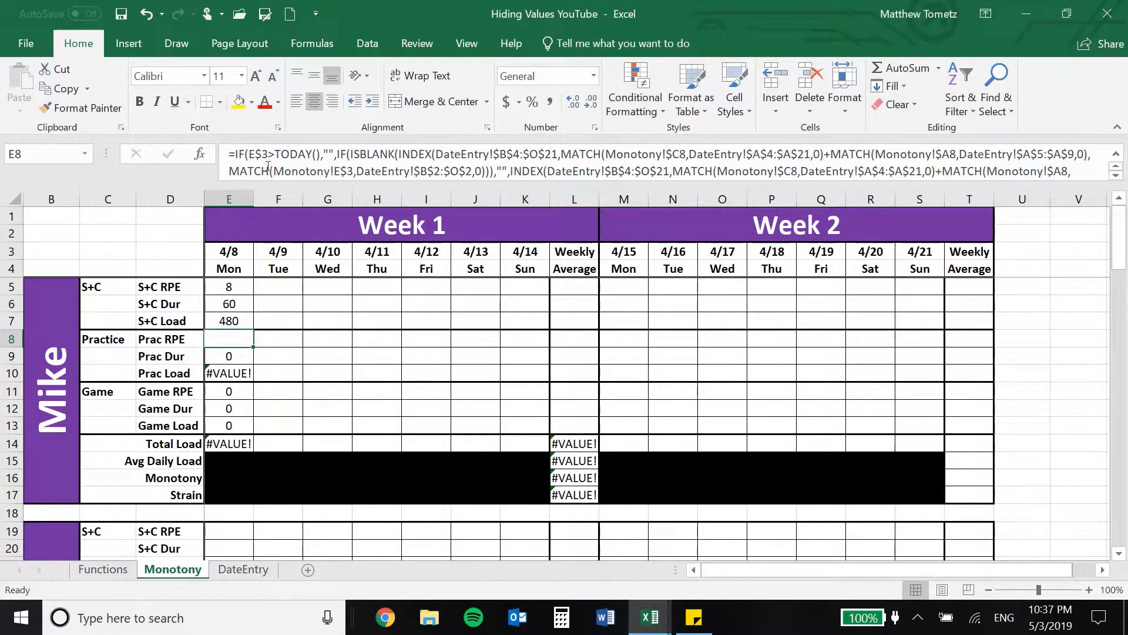
click(227, 354)
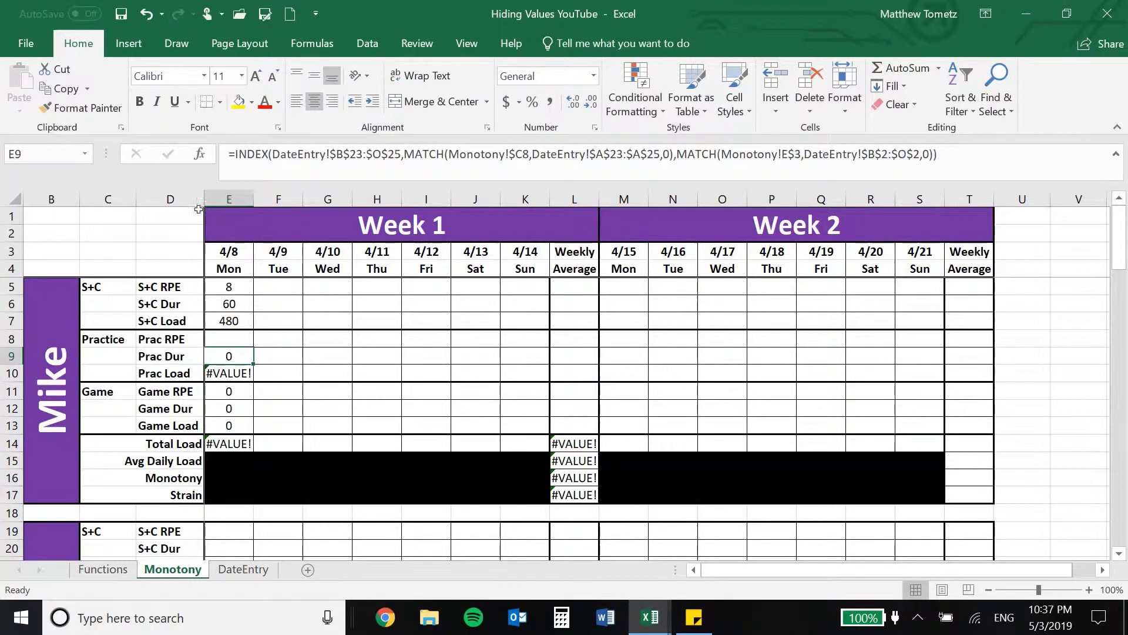
click(232, 154)
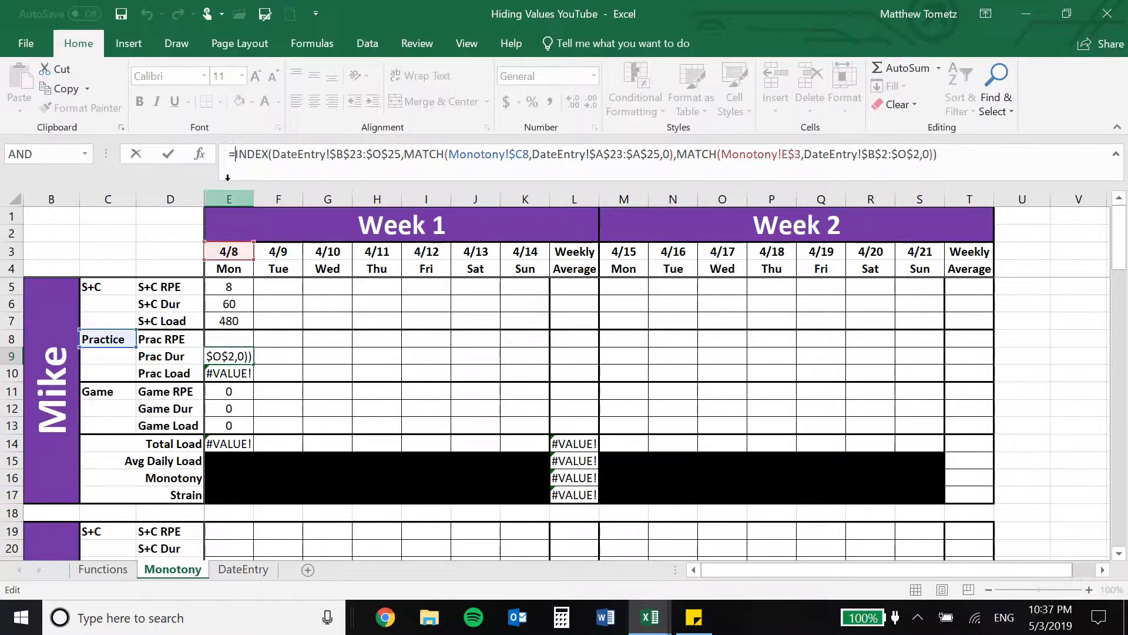
key(Escape)
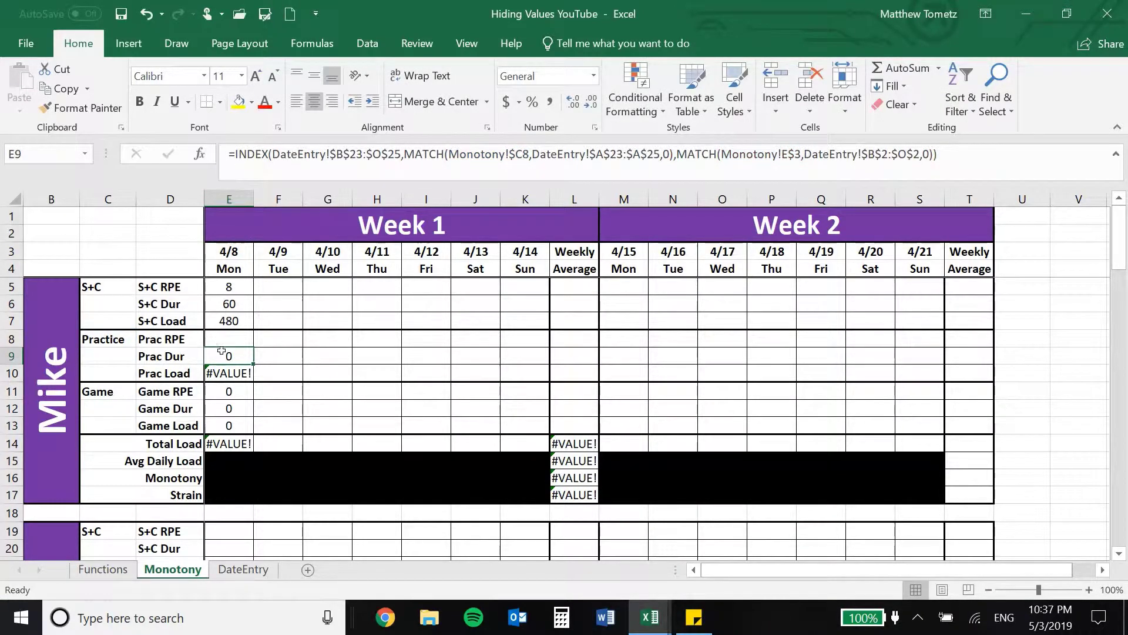
click(220, 284)
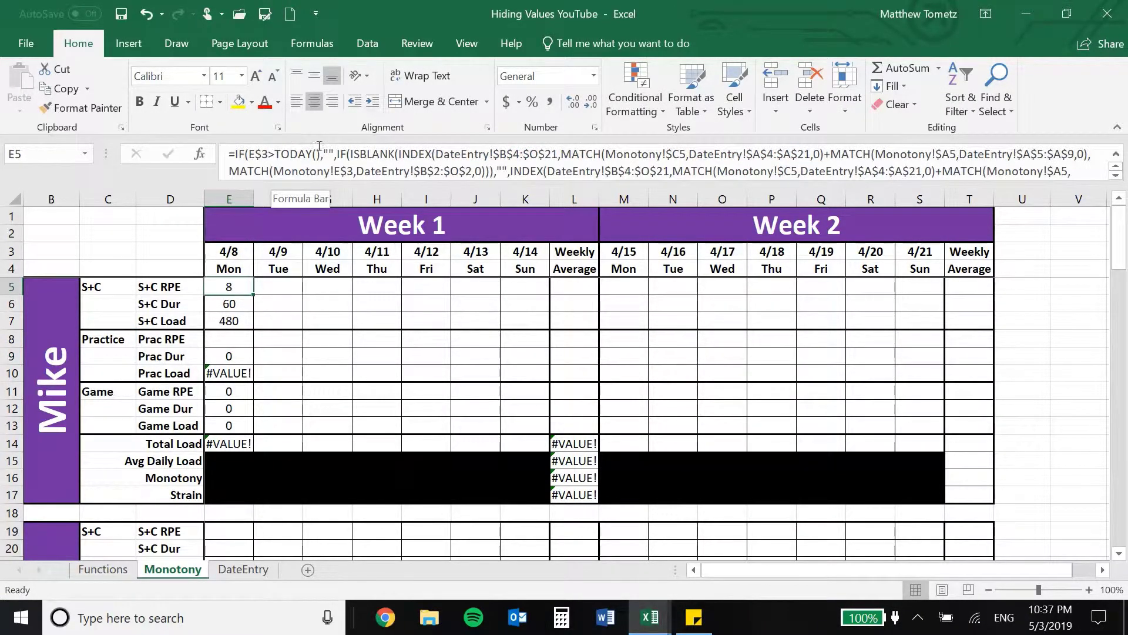
Wrap the Prac Dur formula in E9 as IF(E8="","",INDEX(...)).
click(224, 347)
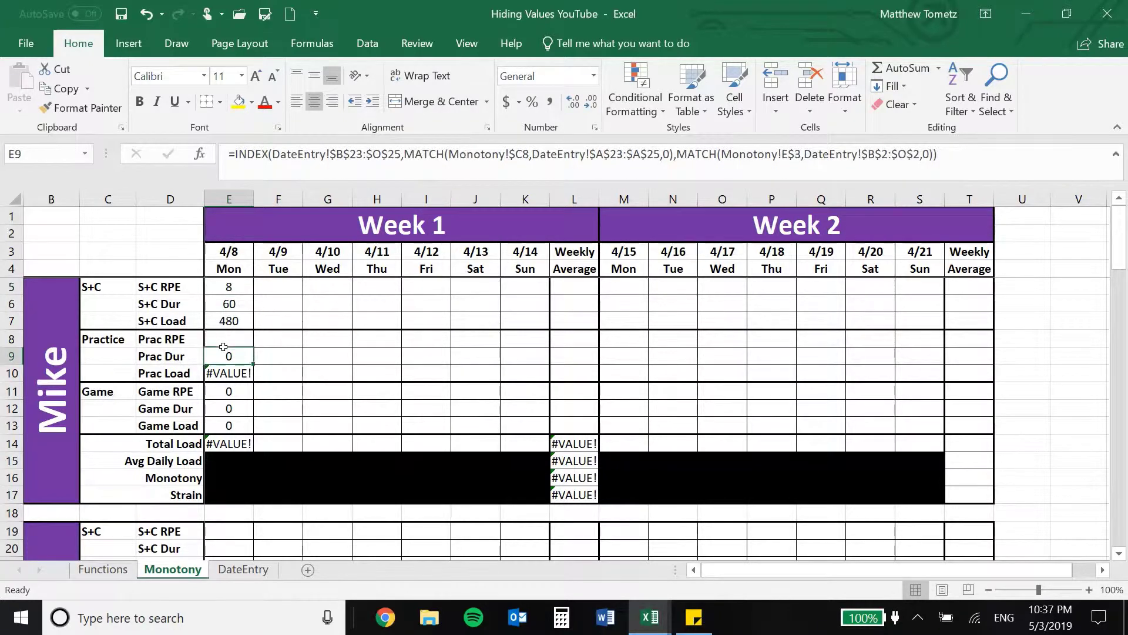
click(230, 151)
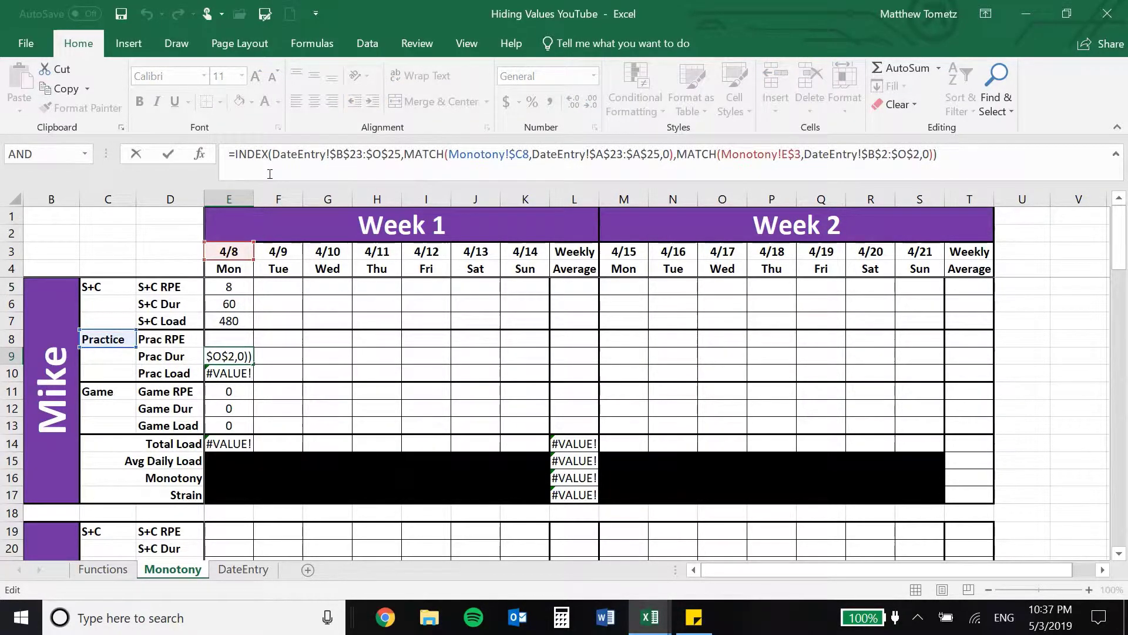
text(if)
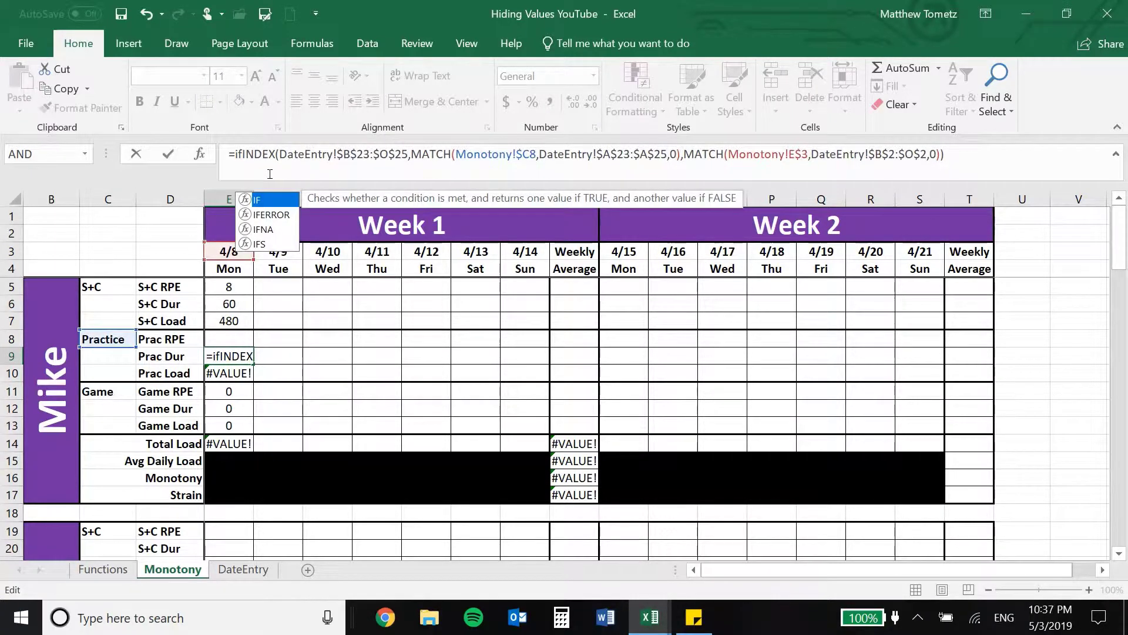
text(()
key(Home)
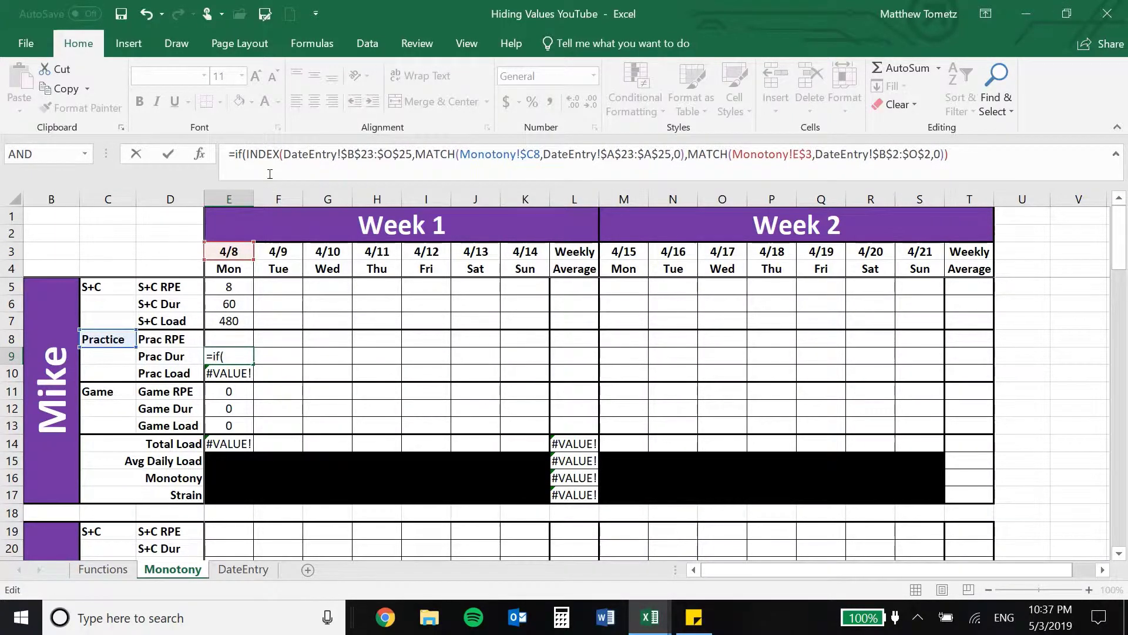
click(237, 146)
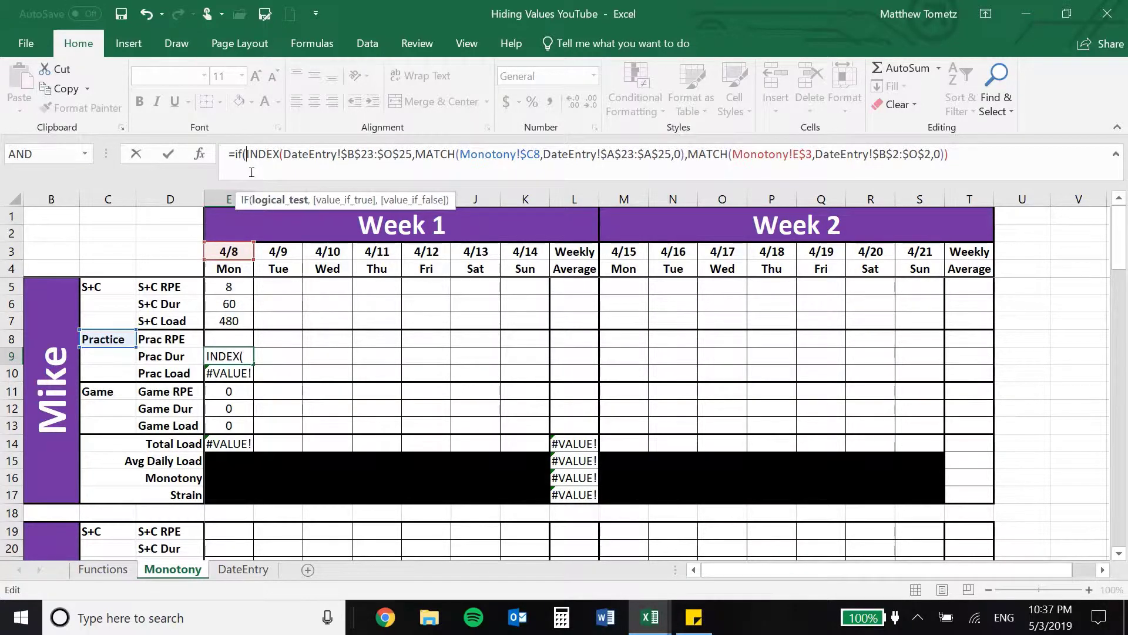
click(226, 329)
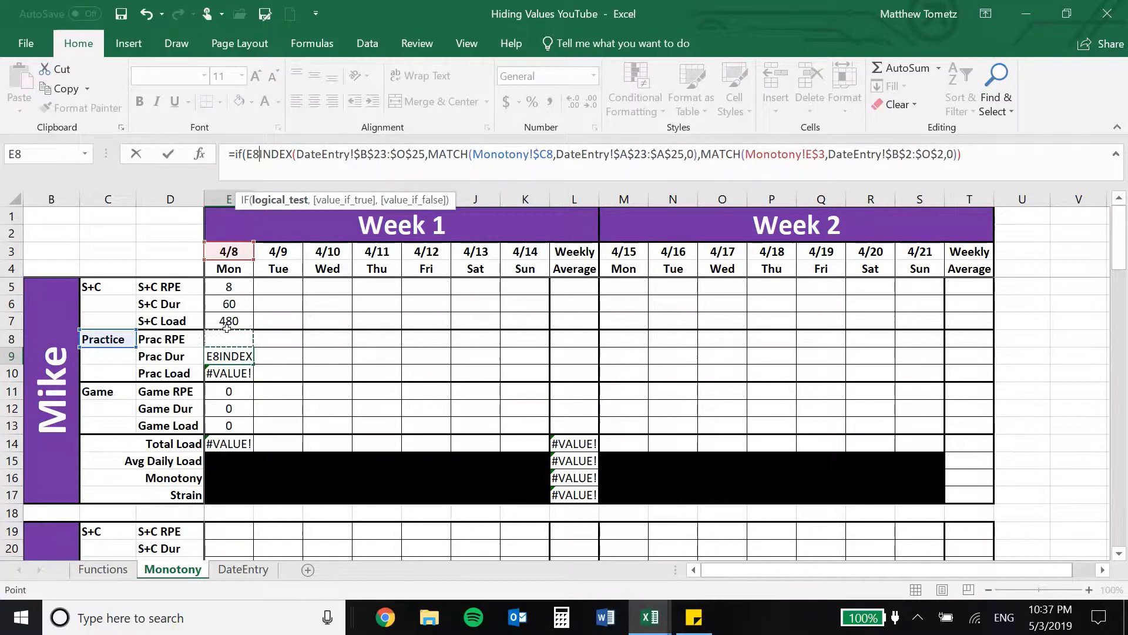
text(="")
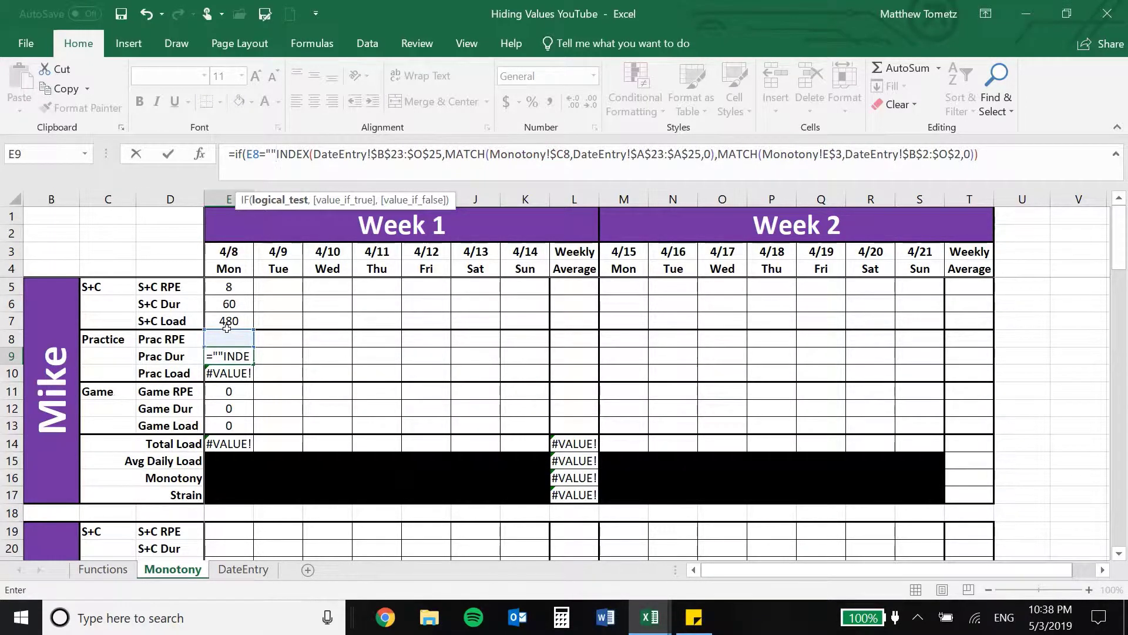
text(,"",)
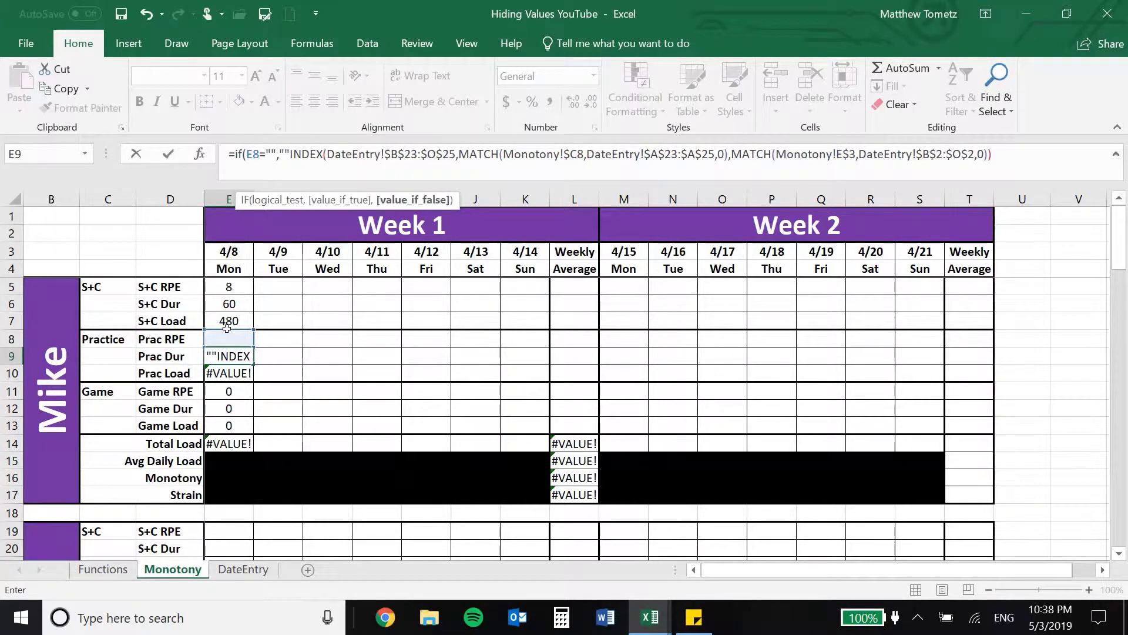
click(1023, 141)
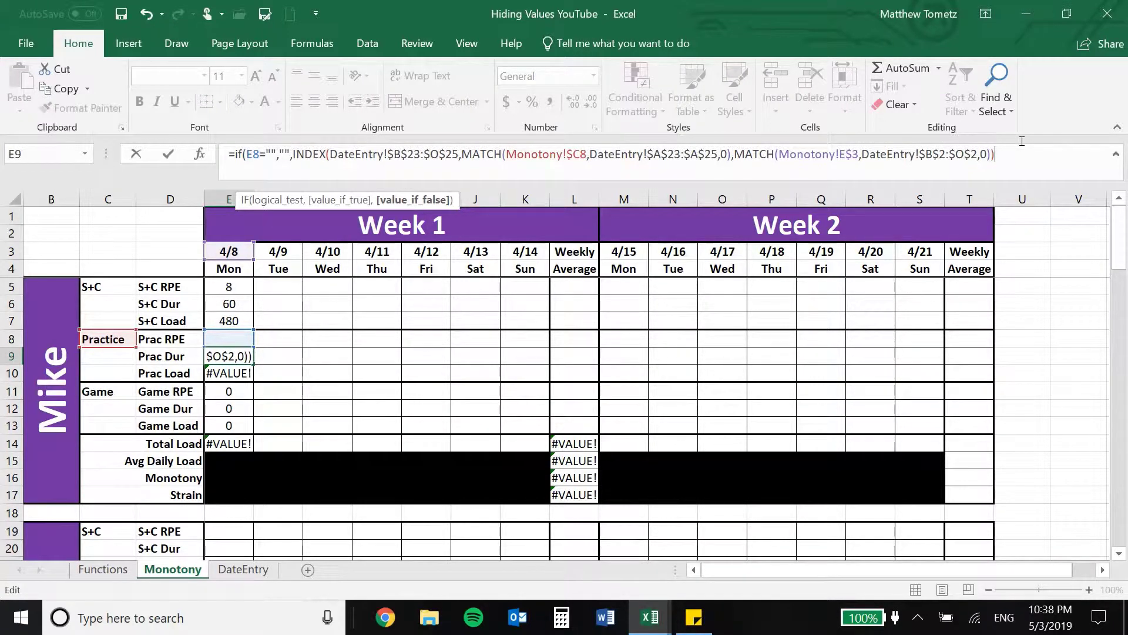
key(Return)
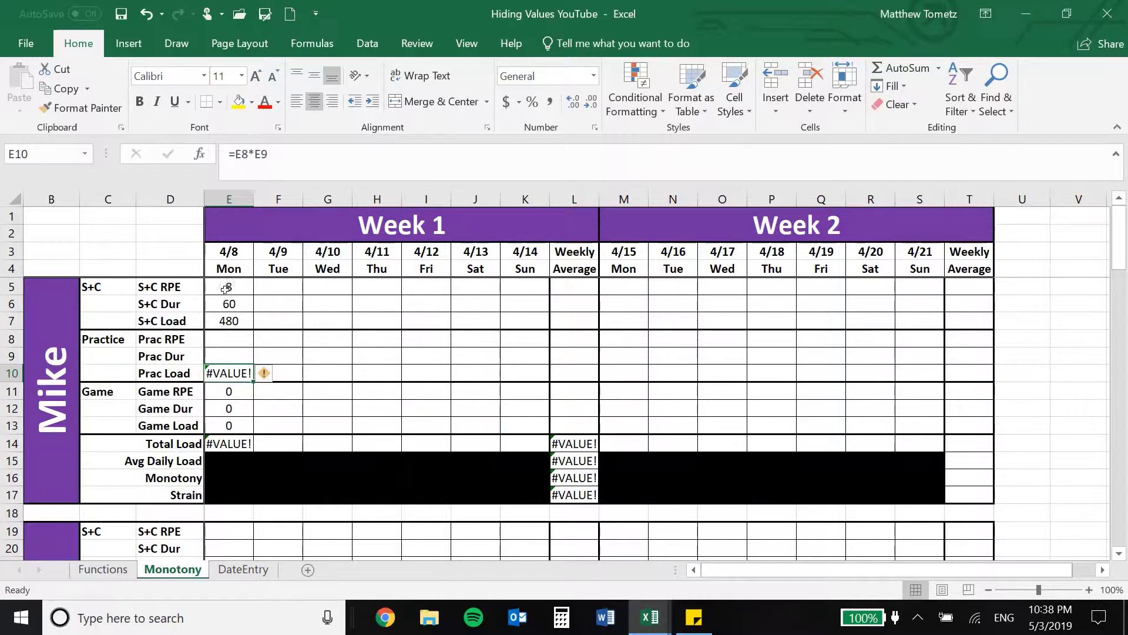
Review E8 and E9, then change E10's Prac Load formula to =IFERROR(E8*E9,"").
click(223, 337)
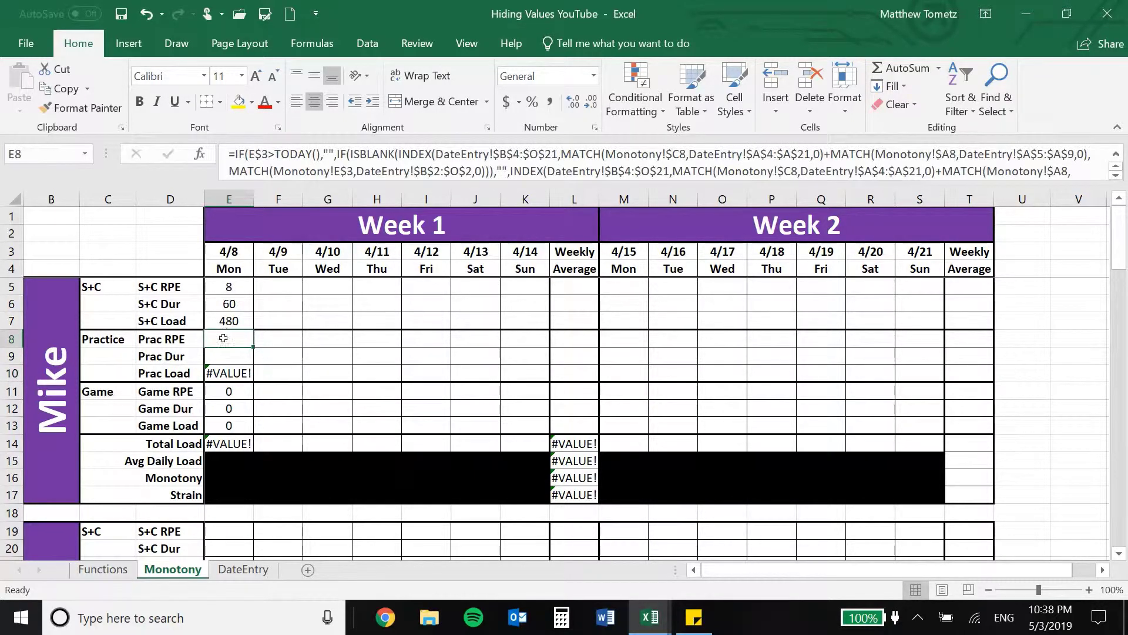
click(215, 348)
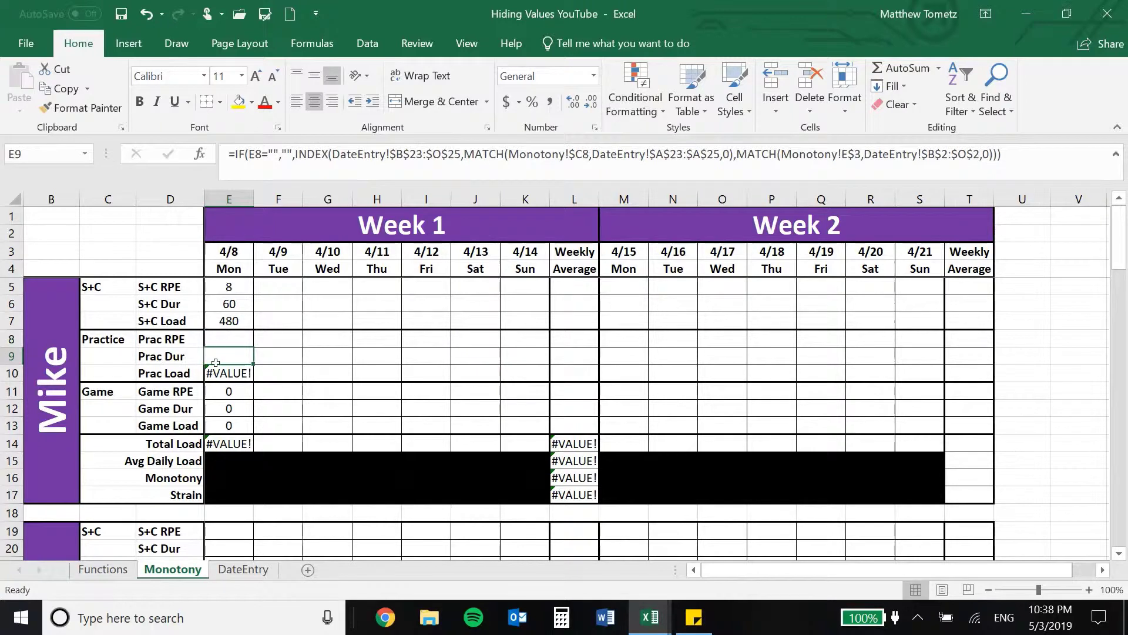
click(216, 371)
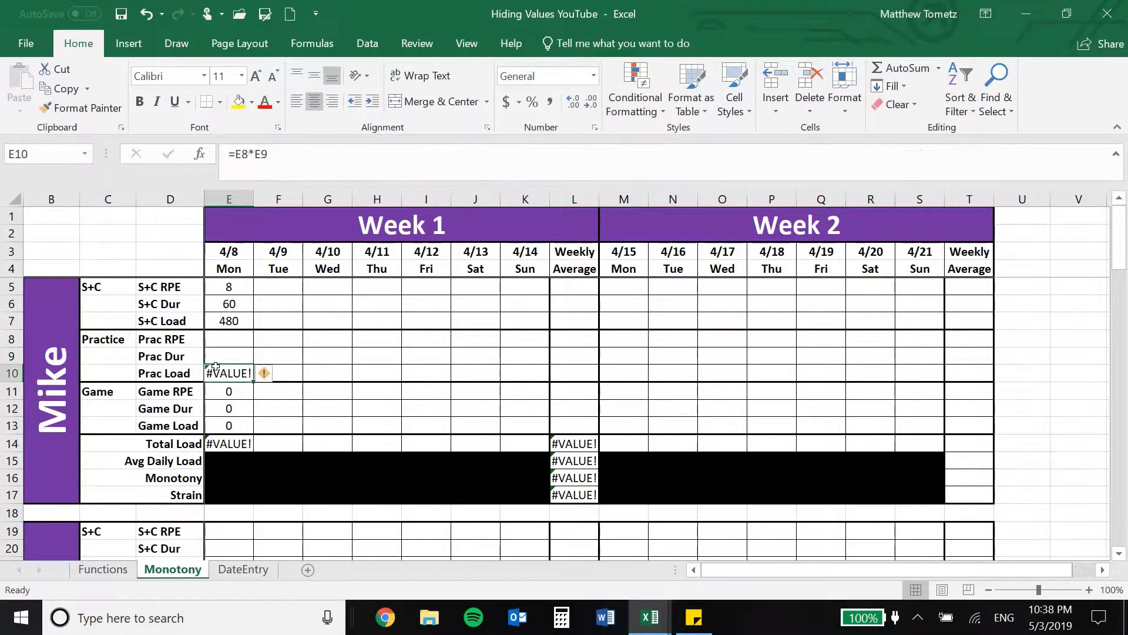
click(227, 148)
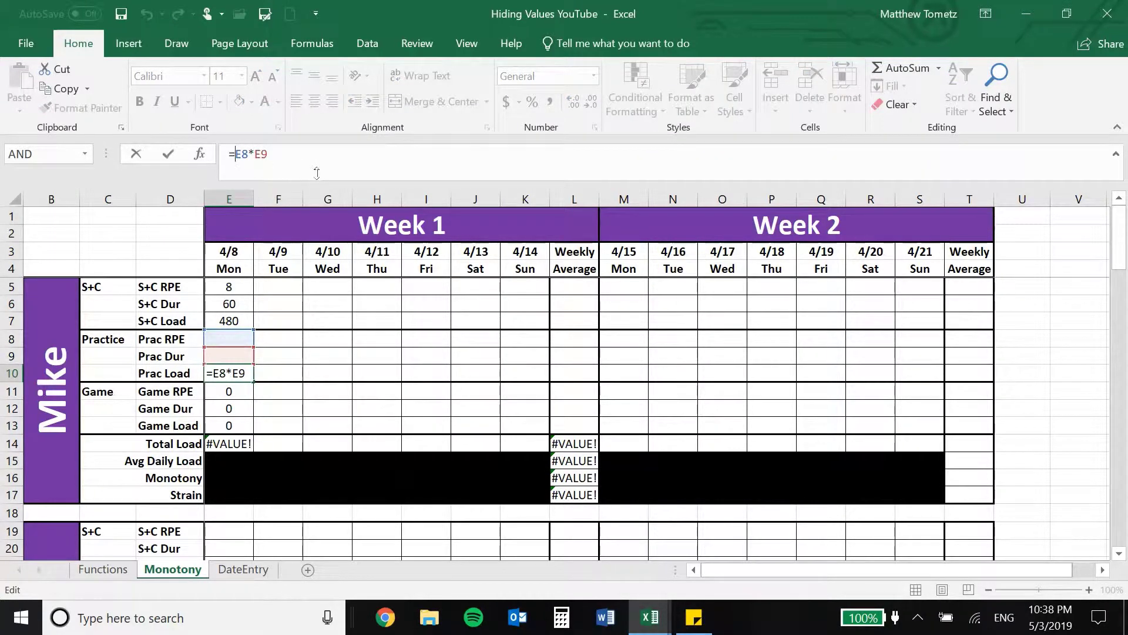
text(iferror(E8*E9)
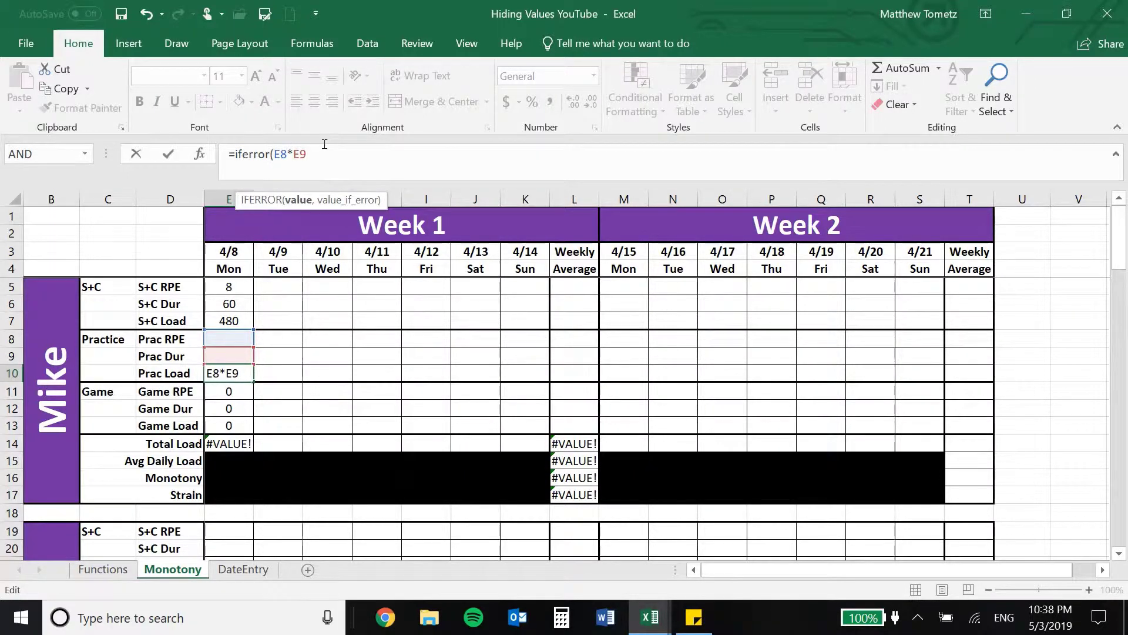
text(,"")
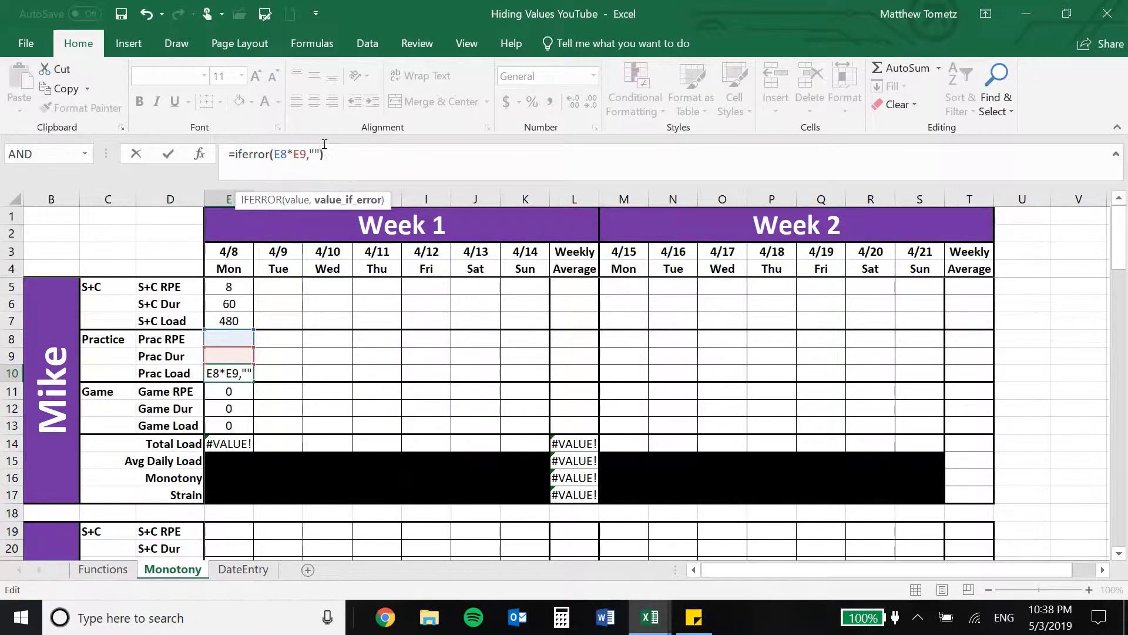
text())
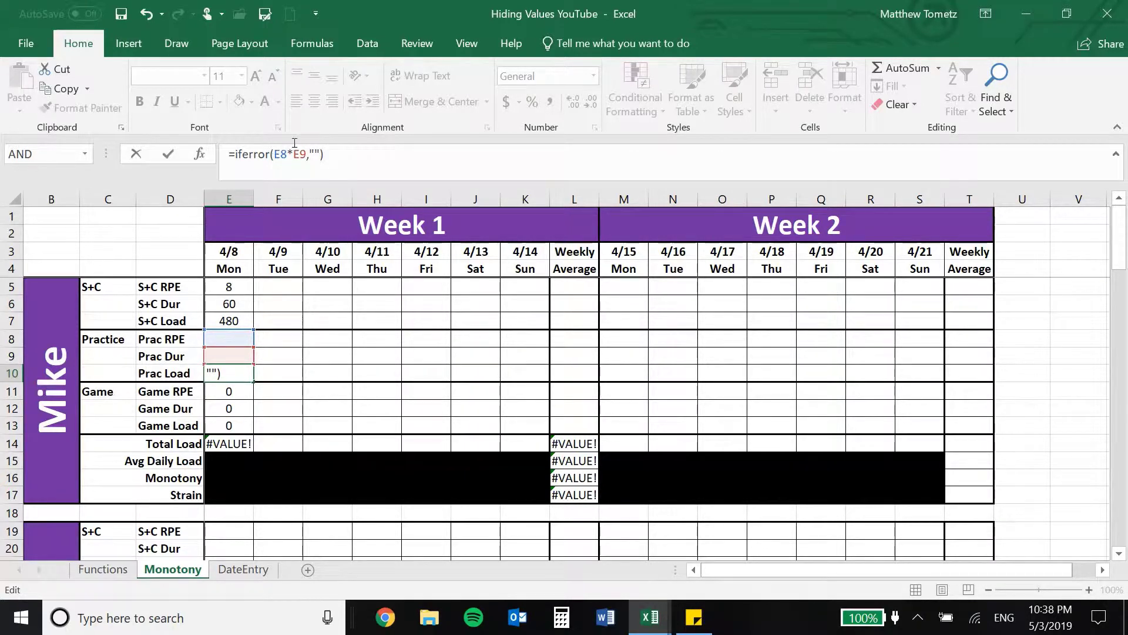
key(Return)
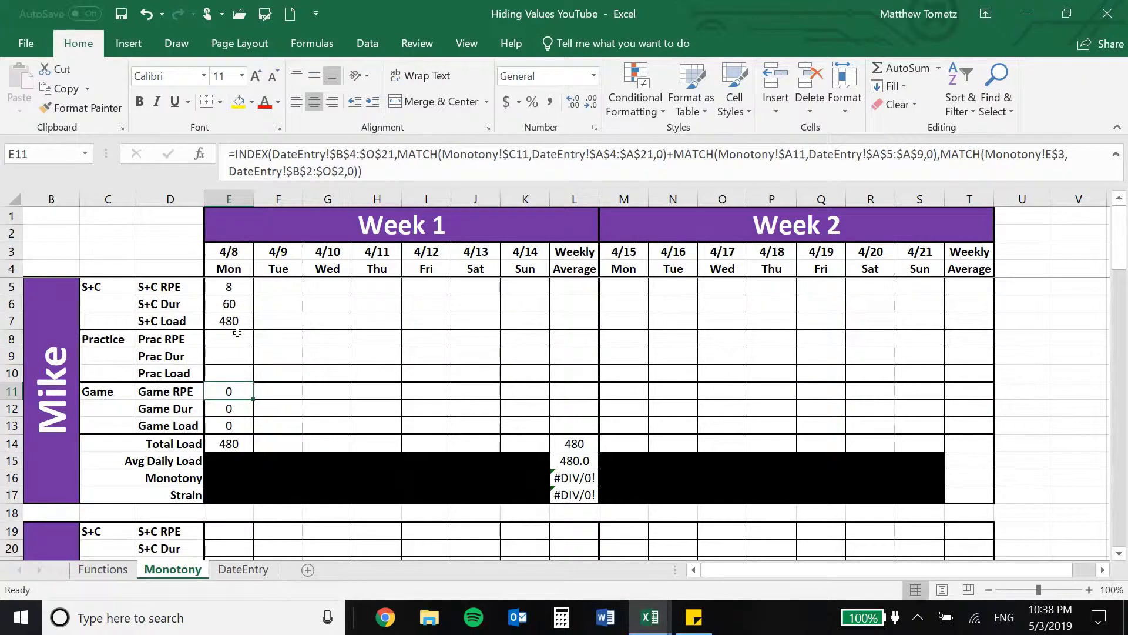
Copy the Practice formulas in E8:E10 into the Game rows E11:E13.
drag(237, 332, 232, 366)
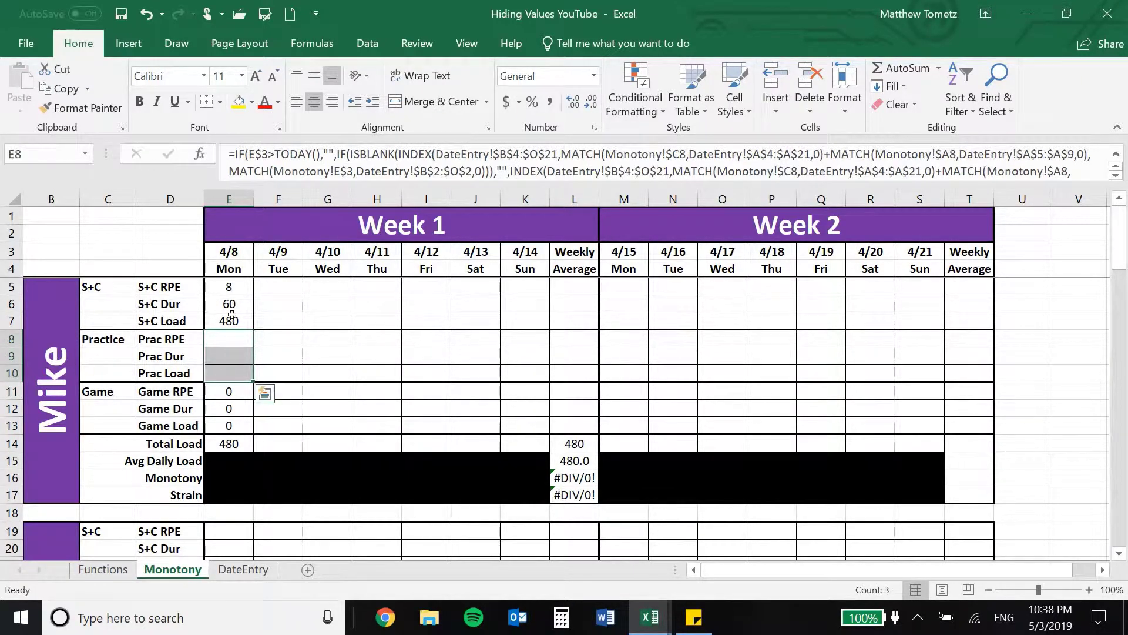
key(ctrl+c)
click(224, 284)
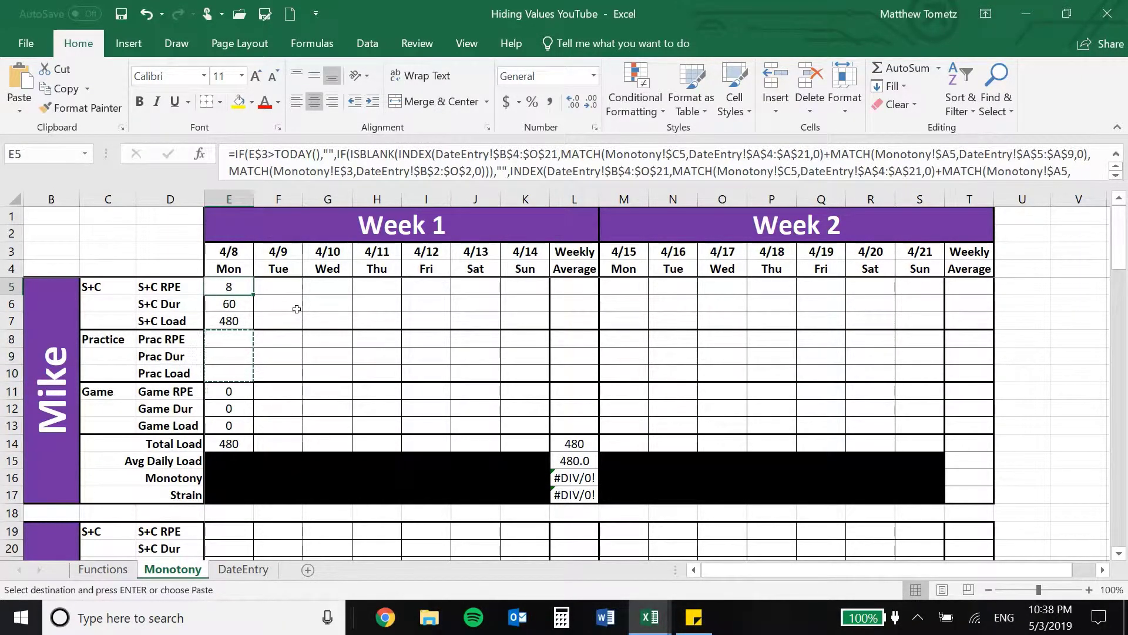
key(shift+Down)
key(shift+Down)
drag(221, 386, 230, 424)
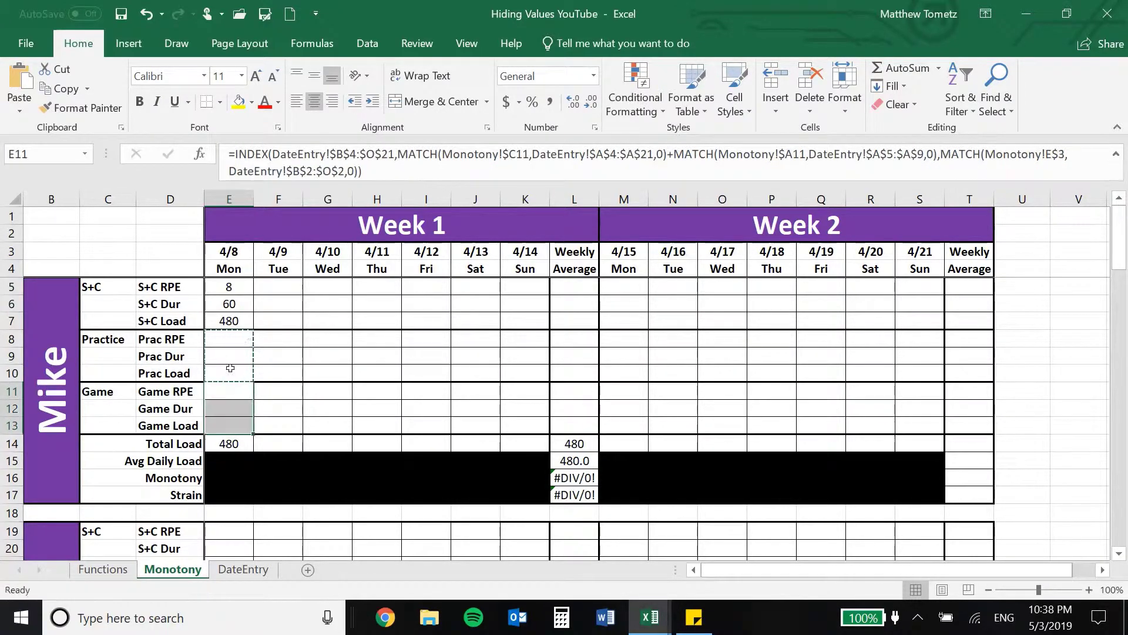
key(ctrl+v)
click(280, 348)
key(Escape)
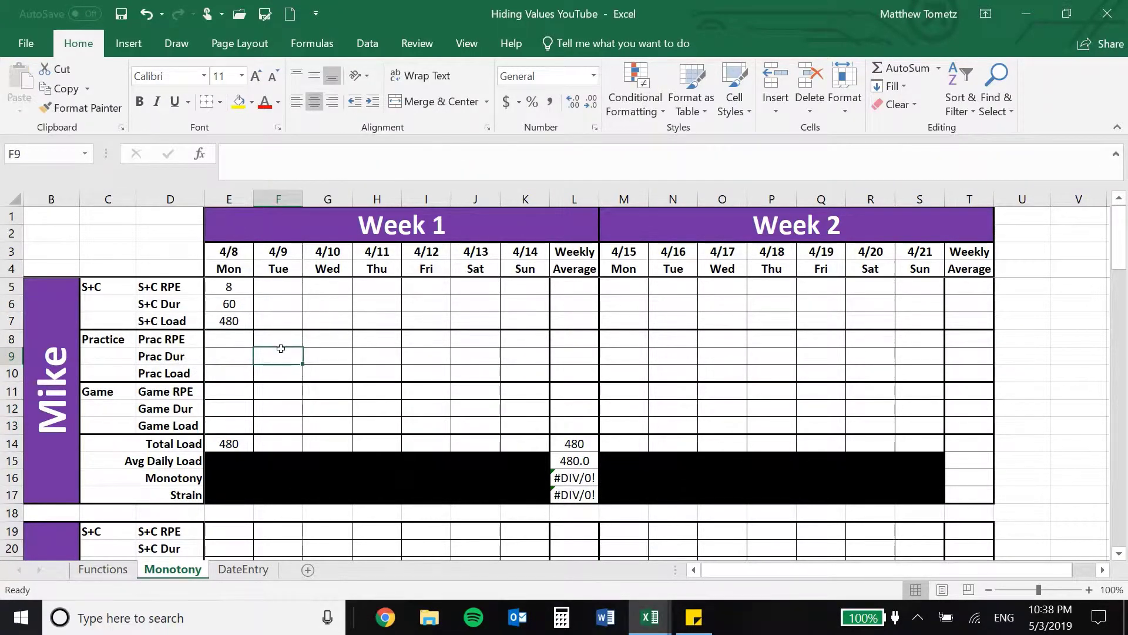
Copy the 4/8 column E5:E13 into each day column from 4/9 through 4/14 (F to K).
drag(230, 285, 223, 424)
key(ctrl+c)
click(265, 444)
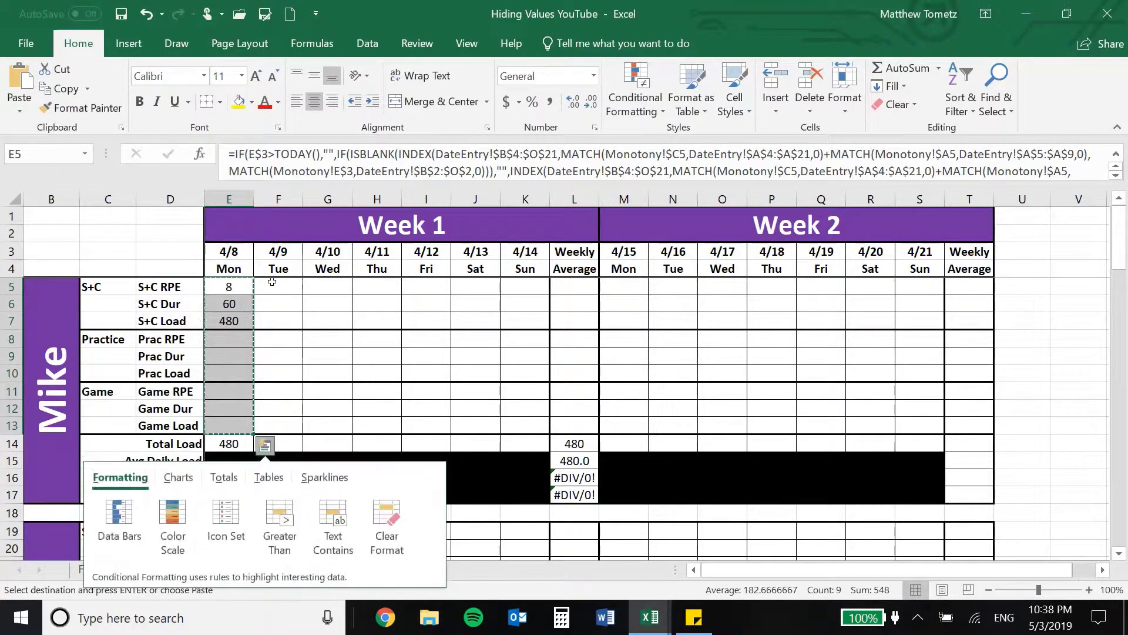
click(278, 287)
key(ctrl+v)
click(338, 279)
key(ctrl+v)
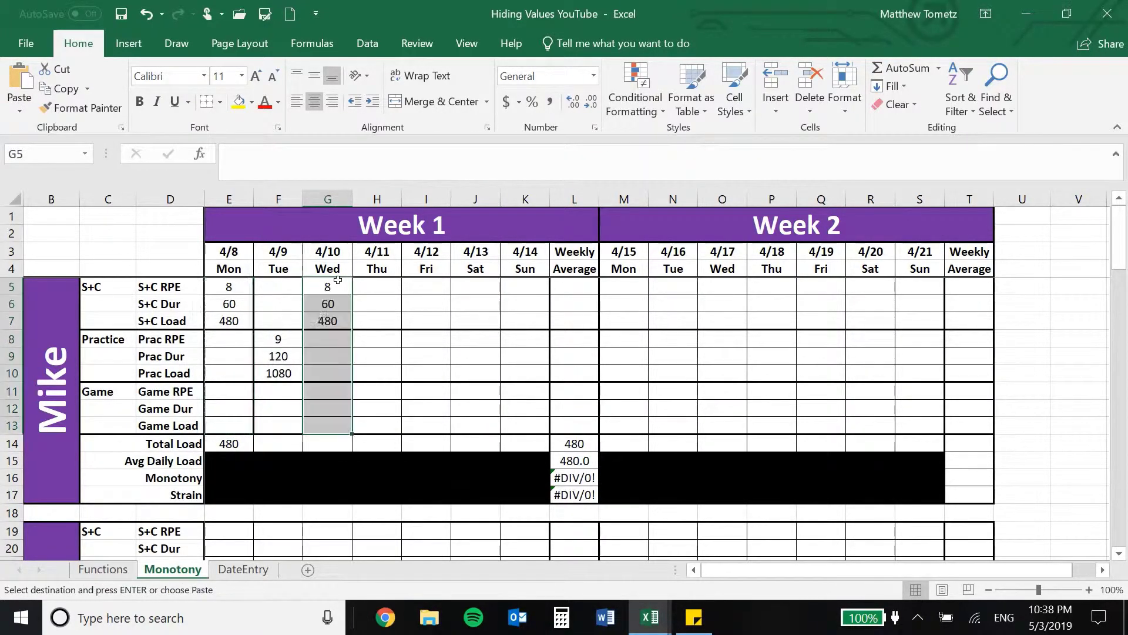
click(376, 286)
key(ctrl+v)
click(426, 286)
key(ctrl+v)
click(480, 286)
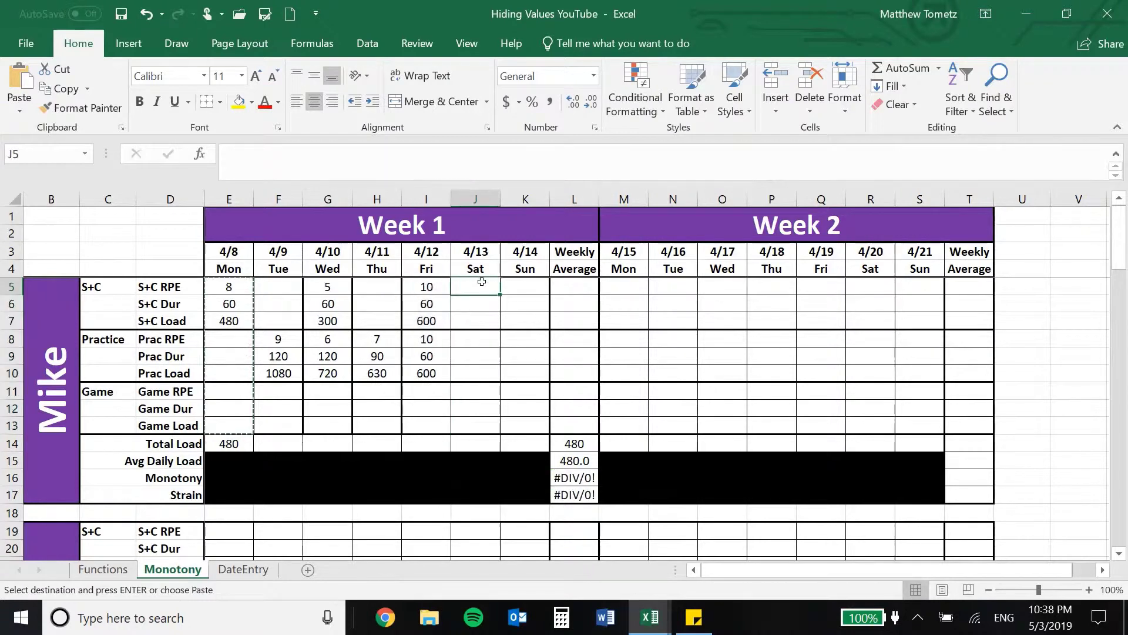
key(ctrl+v)
click(524, 286)
key(ctrl+v)
Format Painter the Week 2 grid M5:S13 onto the Week 1 grid E5:K13.
mouse_move(613, 285)
mouse_down()
mouse_move(920, 409)
mouse_move(920, 425)
mouse_up()
click(82, 107)
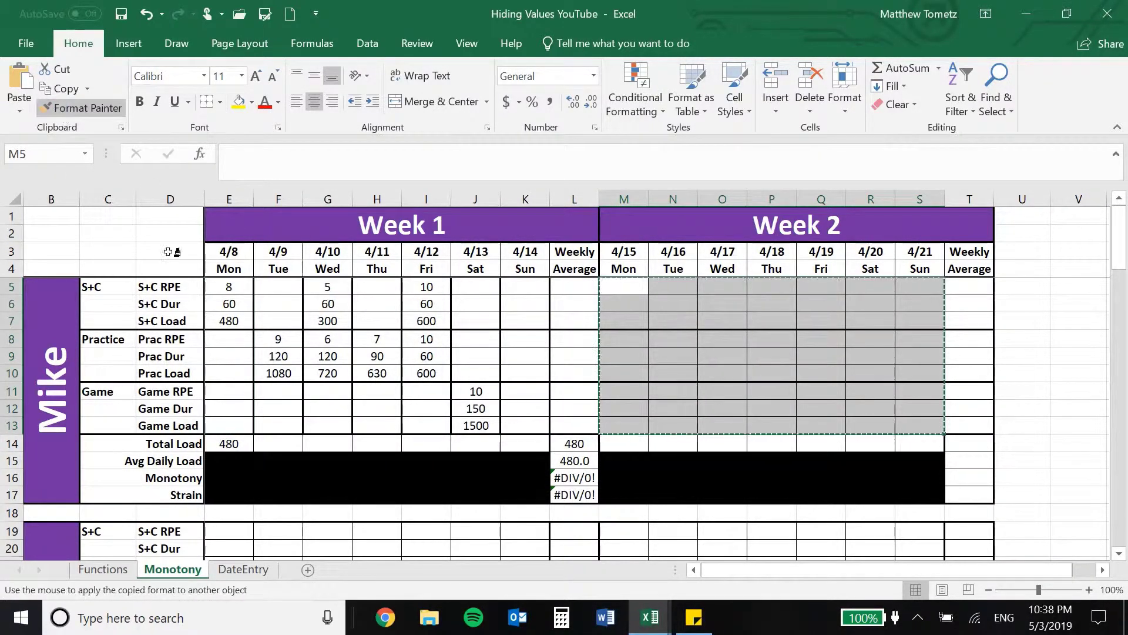
click(226, 286)
Check the pasted S+C Dur, RPE and Load formulas for 4/9, 4/11 and 4/14.
click(291, 317)
click(267, 297)
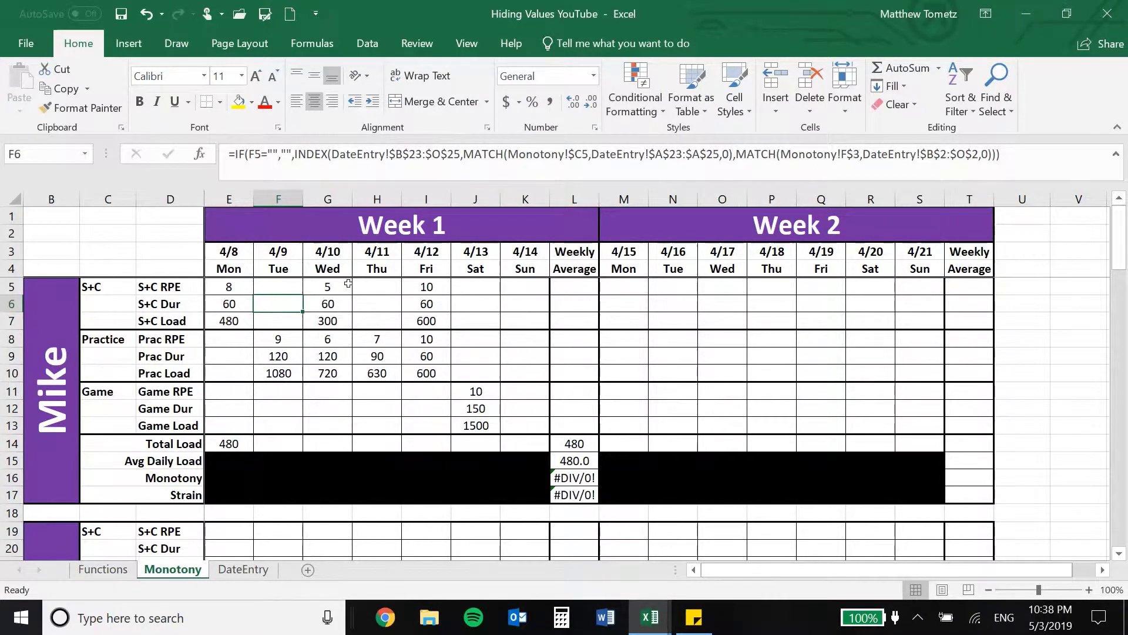
click(371, 286)
click(368, 318)
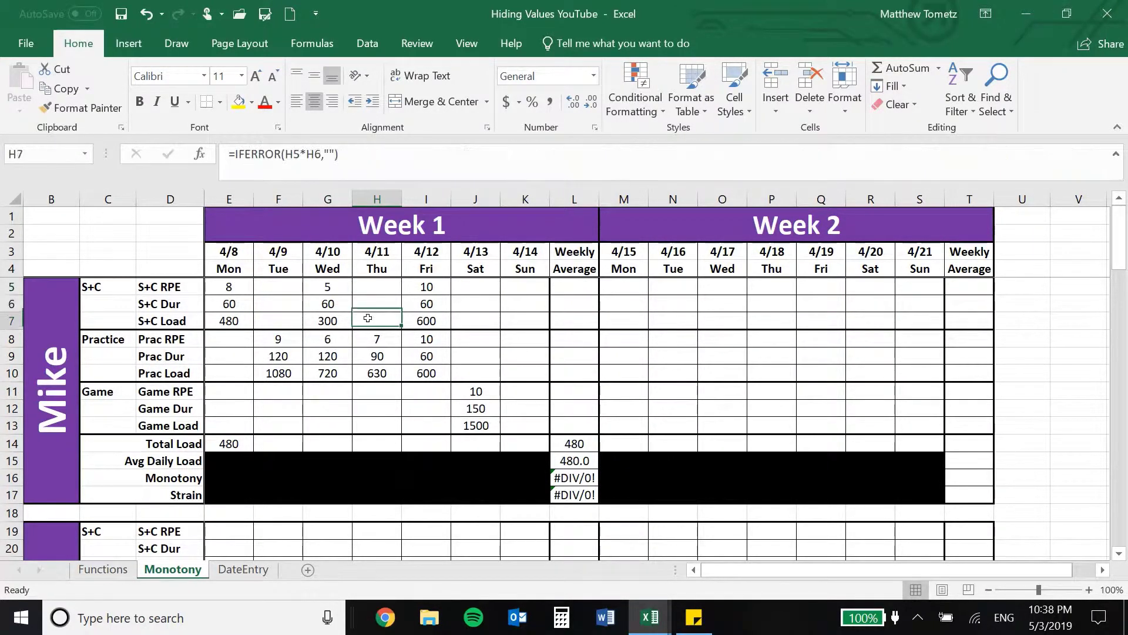
click(509, 288)
click(515, 320)
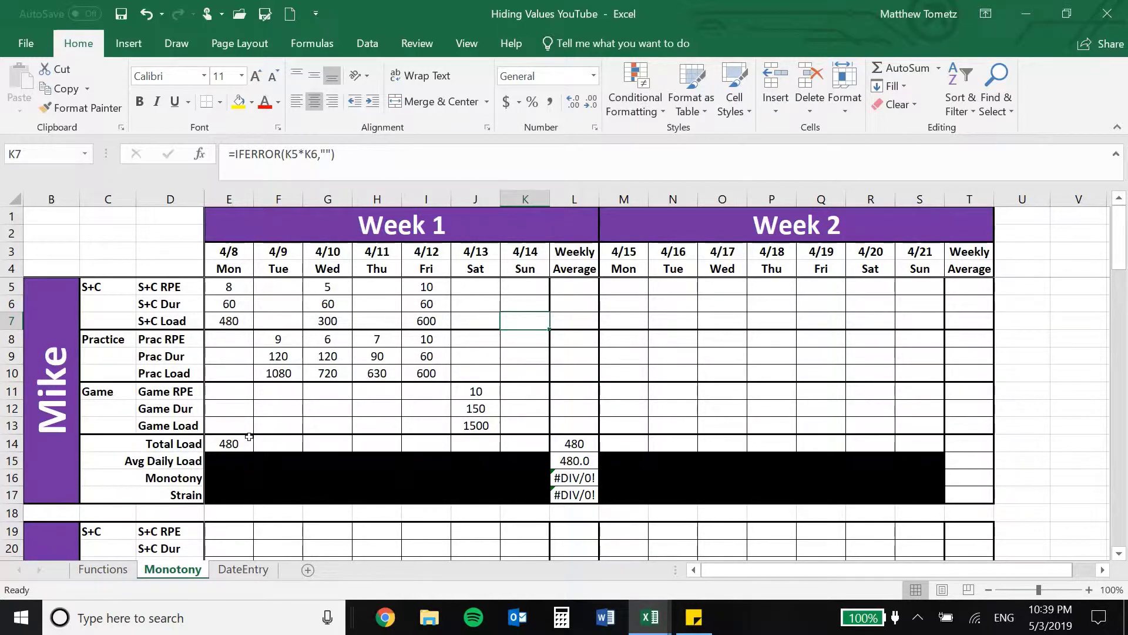
Copy Monday's Total Load formula from E14 into each cell F14 through K14.
click(231, 438)
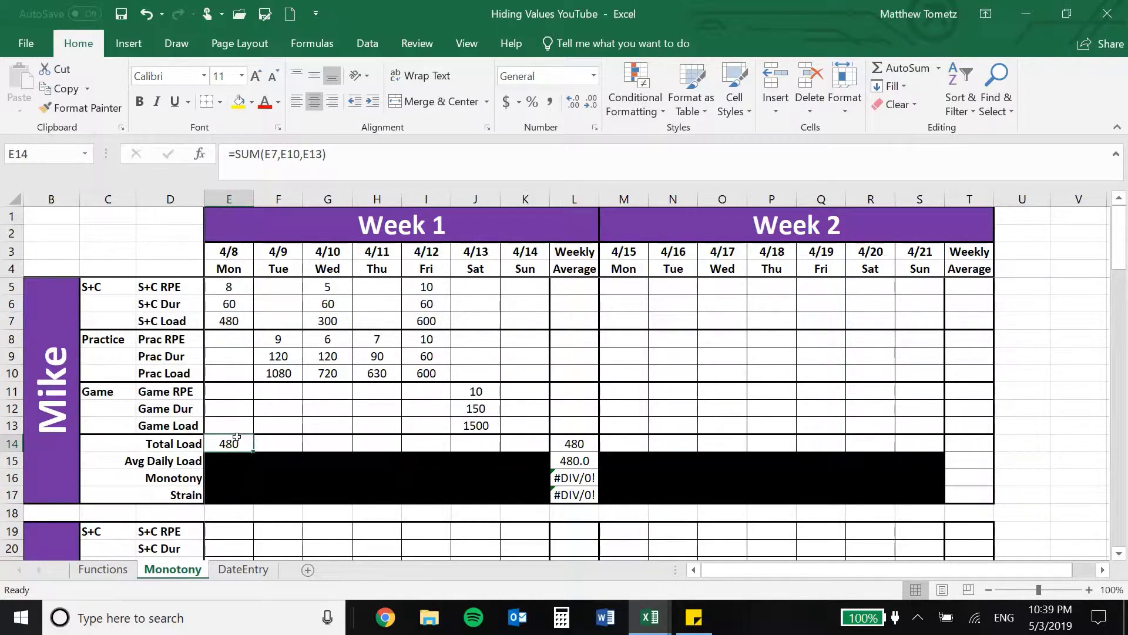
key(ctrl+c)
click(260, 442)
key(ctrl+v)
click(324, 442)
key(ctrl+v)
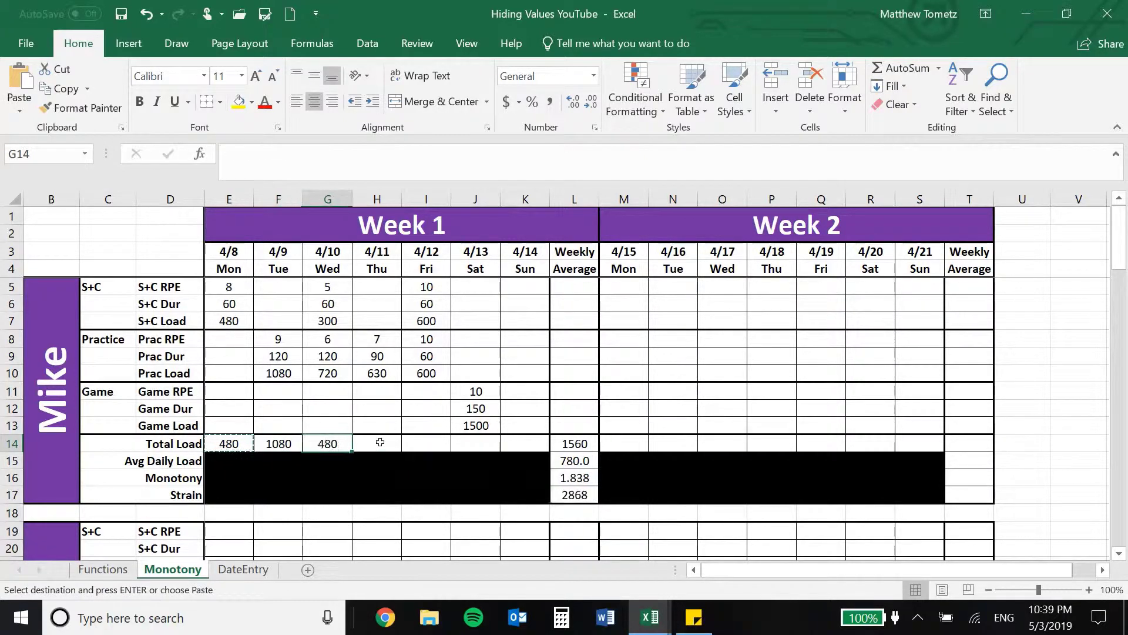
click(378, 442)
key(ctrl+v)
click(431, 442)
key(ctrl+v)
click(474, 442)
key(ctrl+v)
click(523, 442)
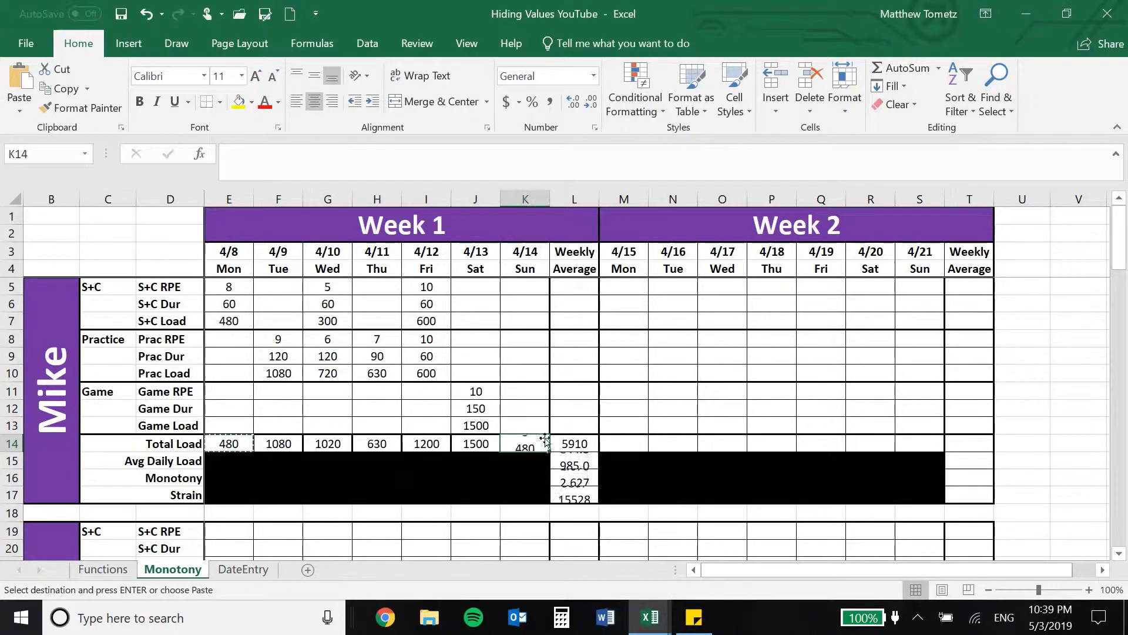
key(ctrl+v)
Compare the Week 1 and Week 2 Total Load rows and confirm K14 reads =SUM(K7,K10,K13).
drag(641, 441, 920, 442)
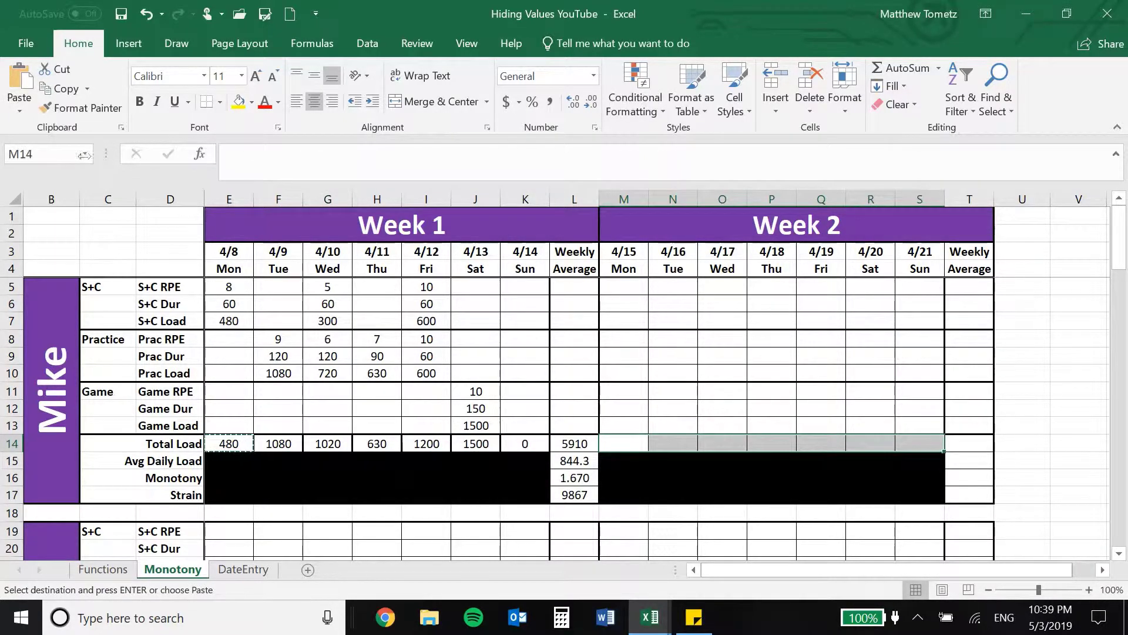
drag(226, 442, 522, 444)
click(521, 445)
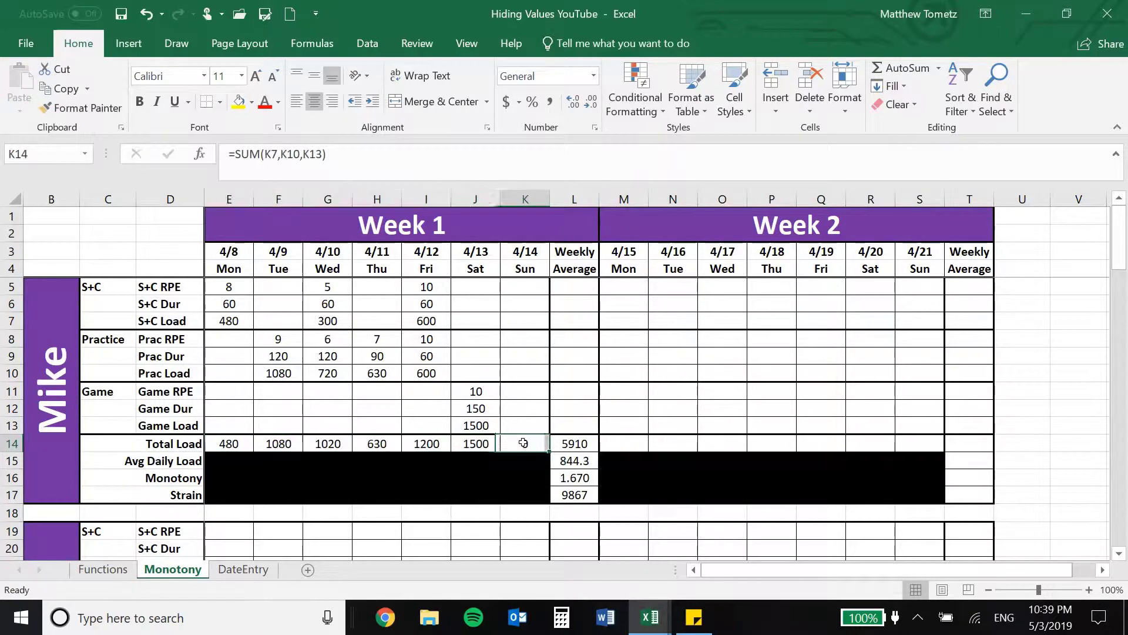
double_click(521, 443)
key(Escape)
click(228, 443)
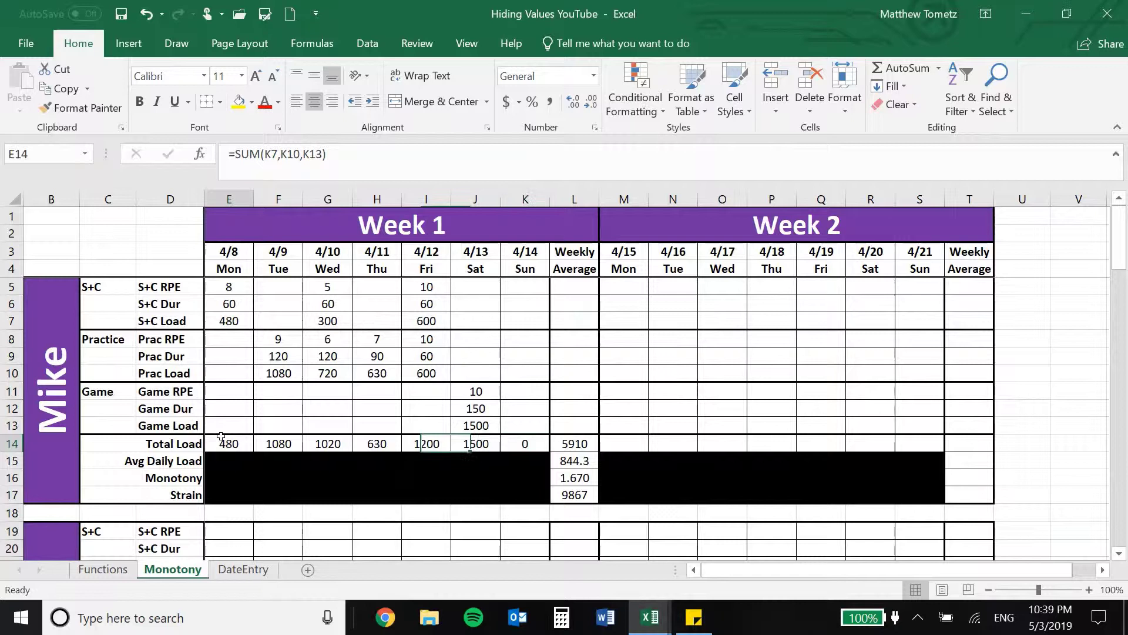
Wrap E14's load sum in IF(E3>TODAY(),"",SUM(E7,E10,E13)).
click(234, 154)
text(if)
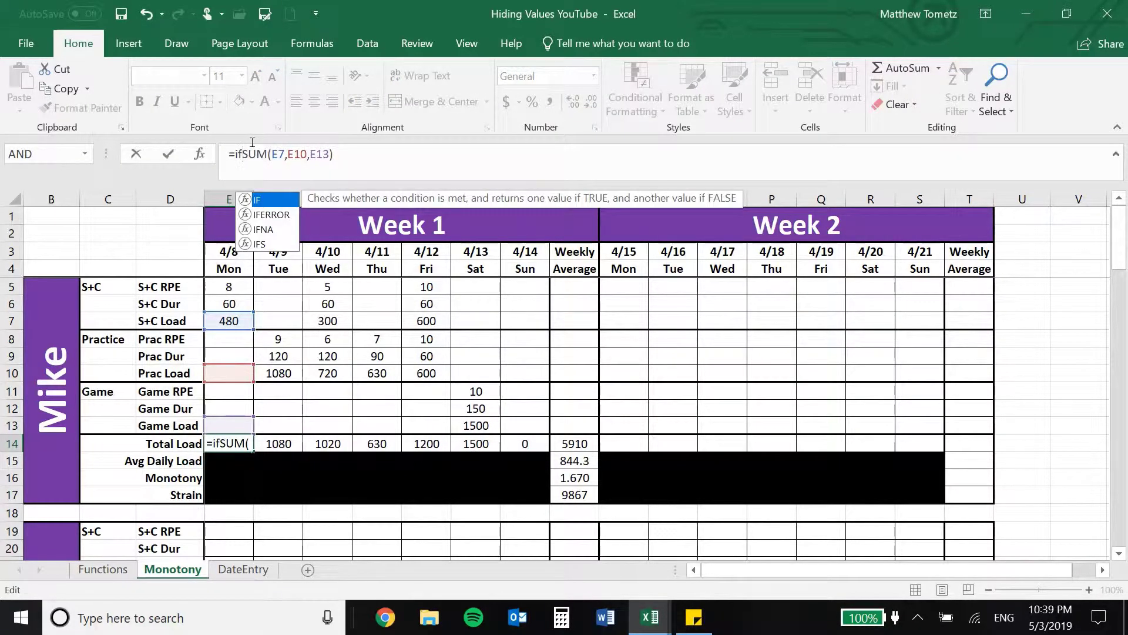
text(()
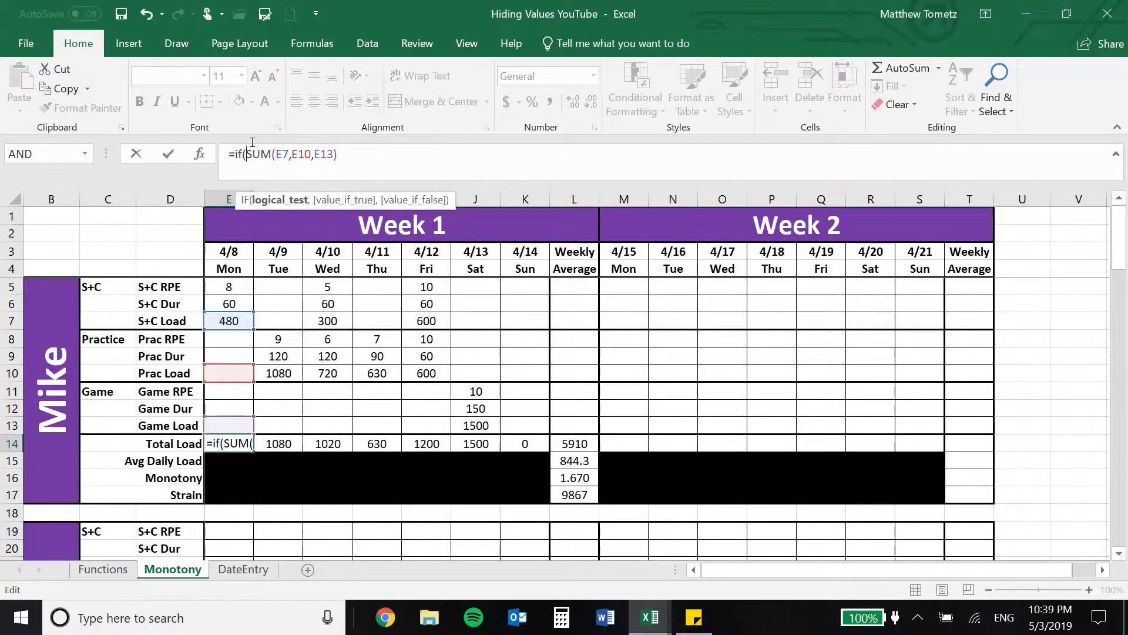
click(217, 248)
text(>today)
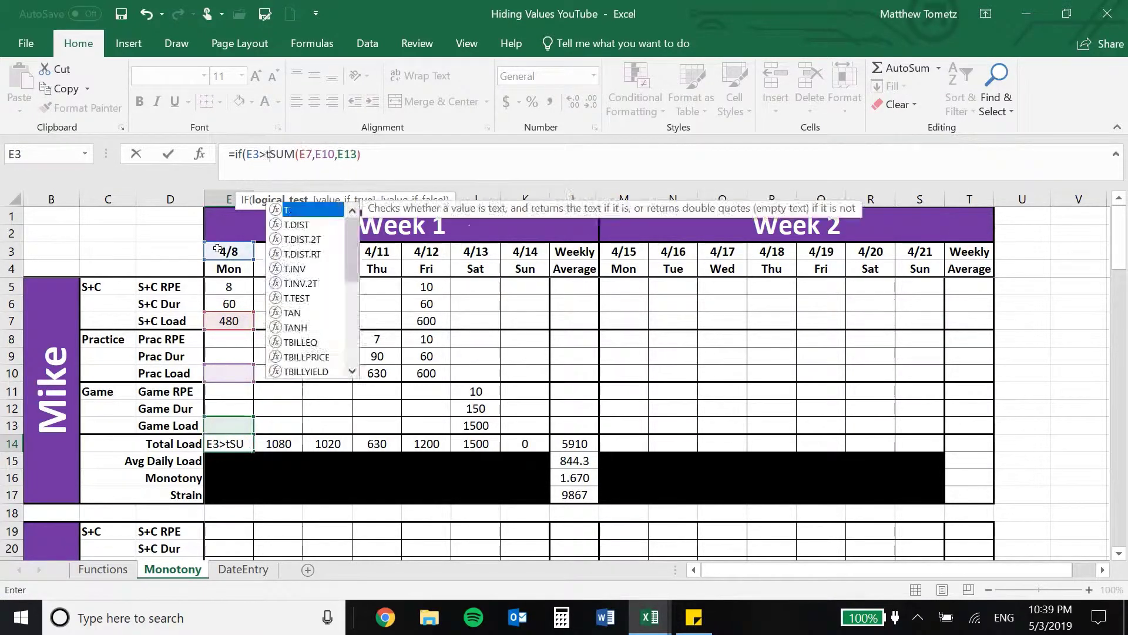
text((),"",)
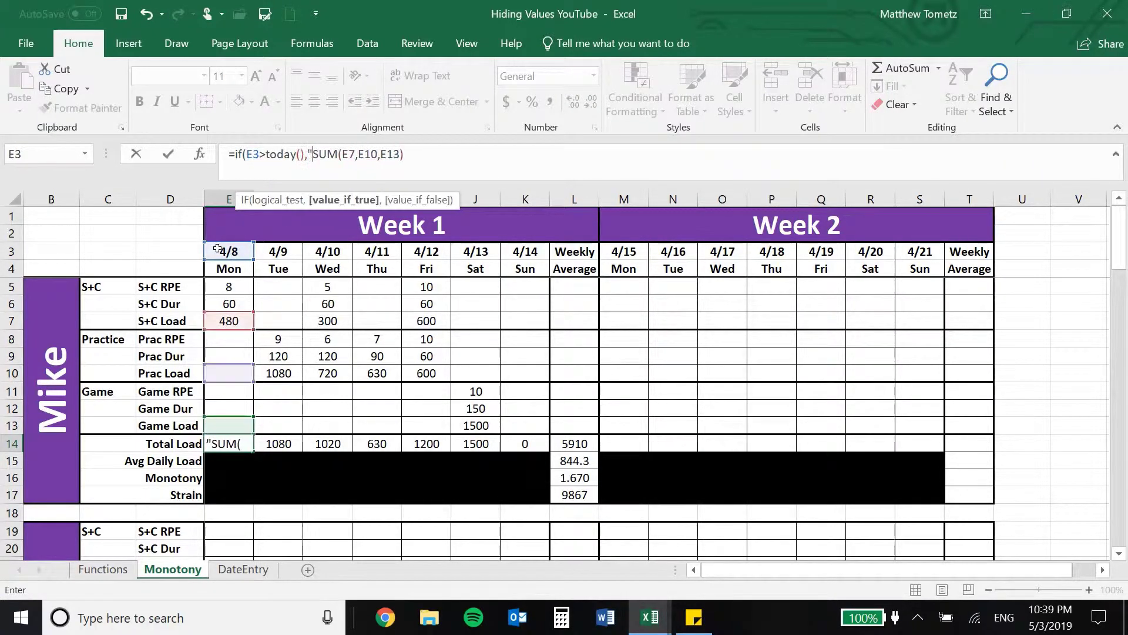
click(449, 145)
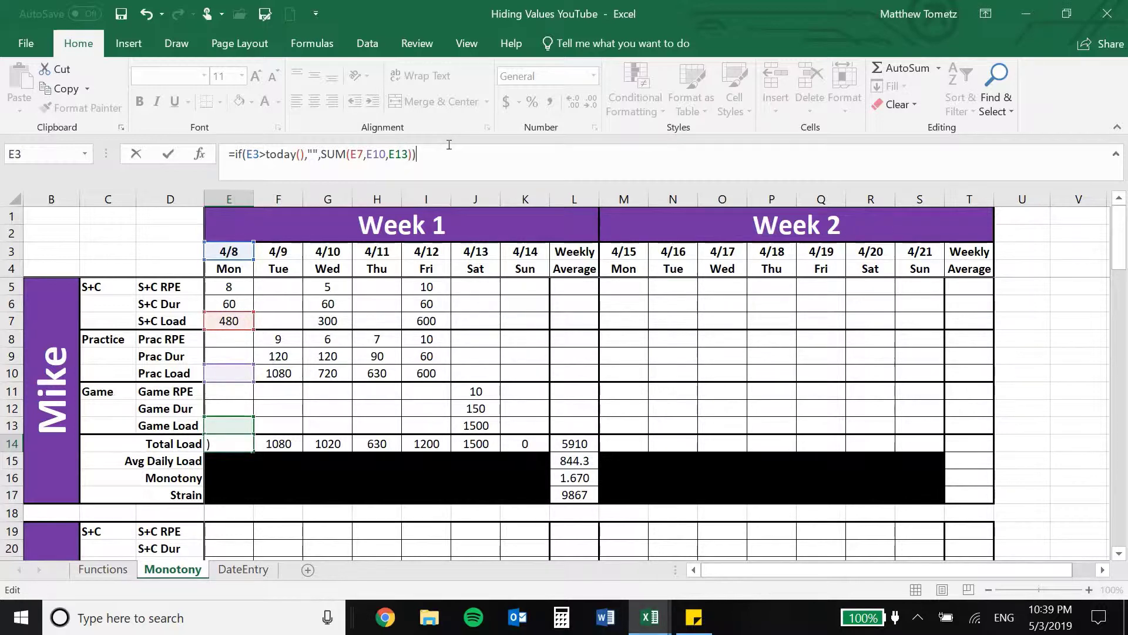
key(Return)
Lock the date reference to E$3 and fill the formula right to K14.
click(213, 447)
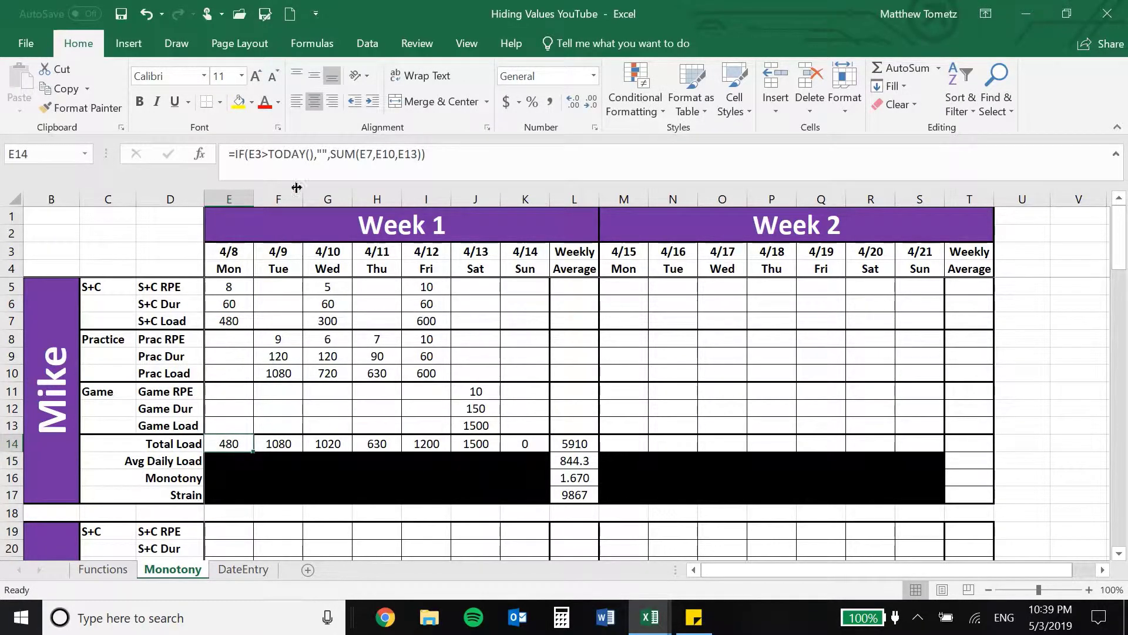
click(252, 152)
double_click(290, 159)
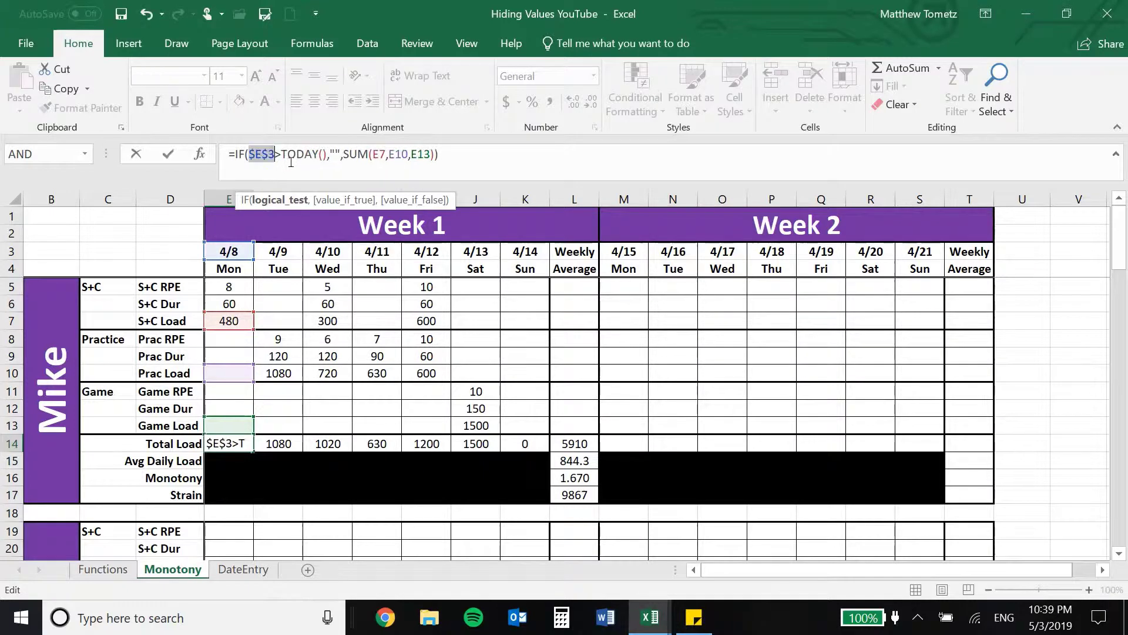
key(Return)
click(242, 433)
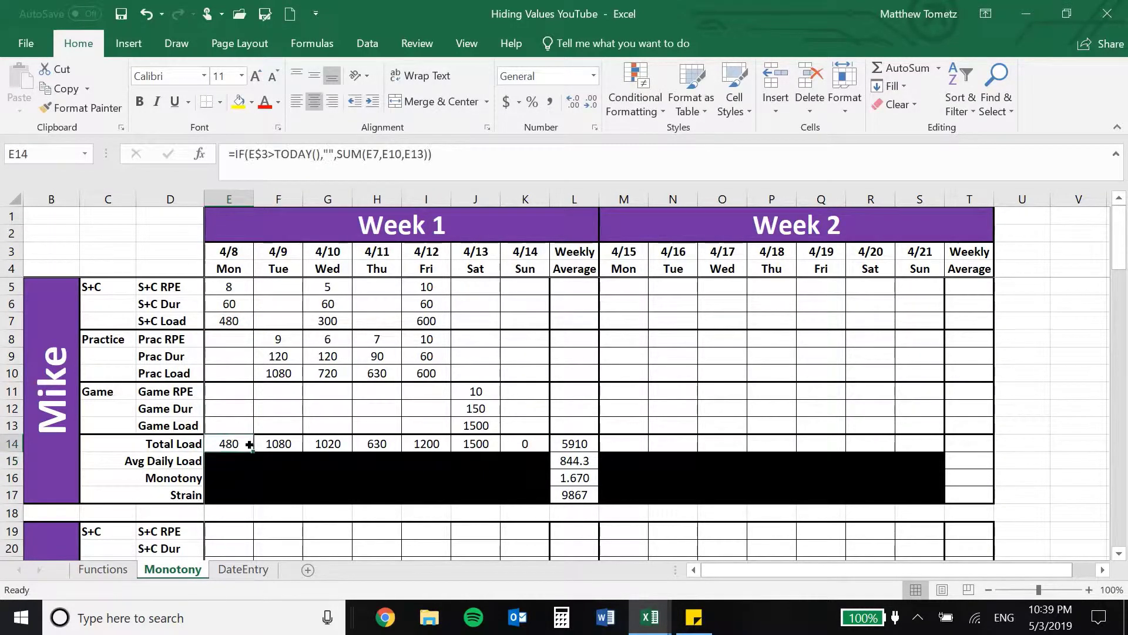
drag(254, 451, 544, 445)
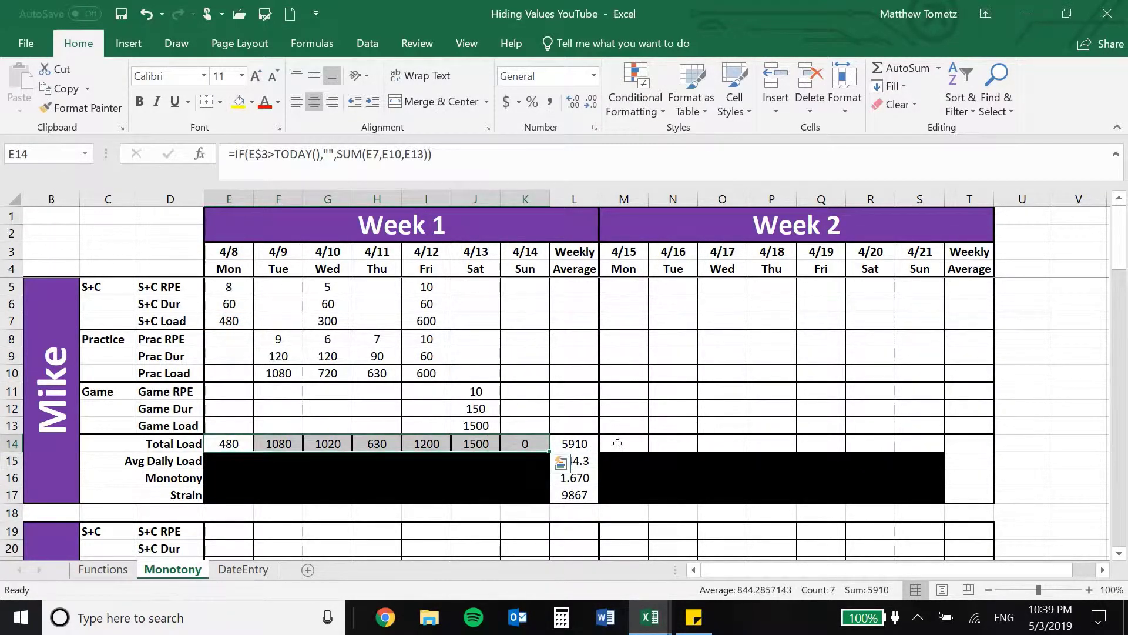
Restore E14:K14 borders by Format Painting from M14:S14.
drag(614, 444, 924, 445)
click(89, 105)
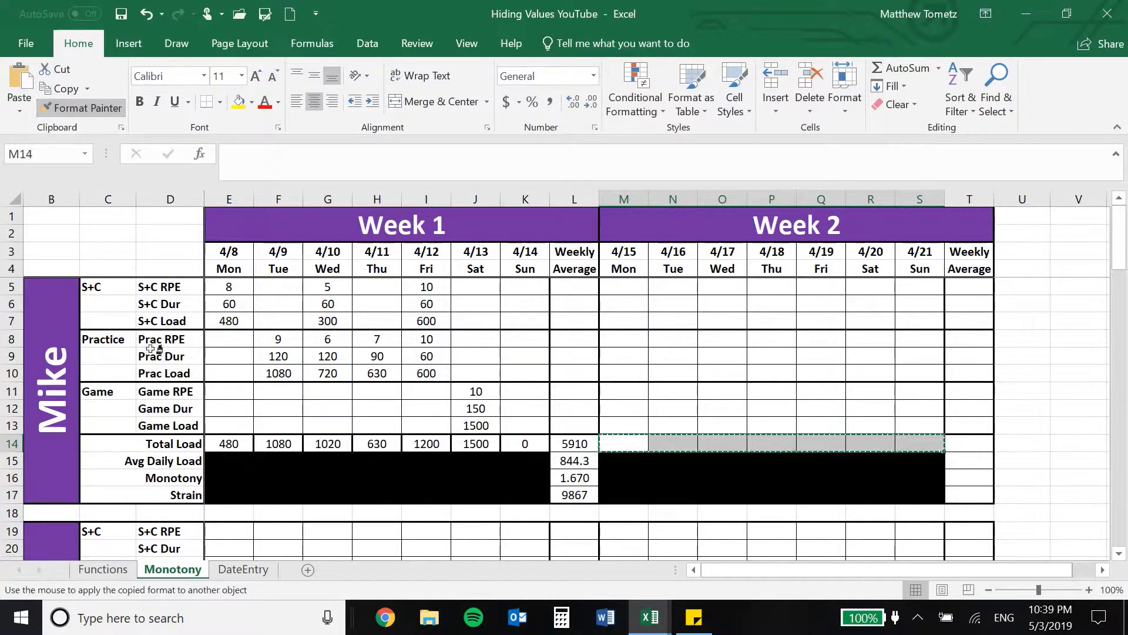
drag(229, 437, 222, 444)
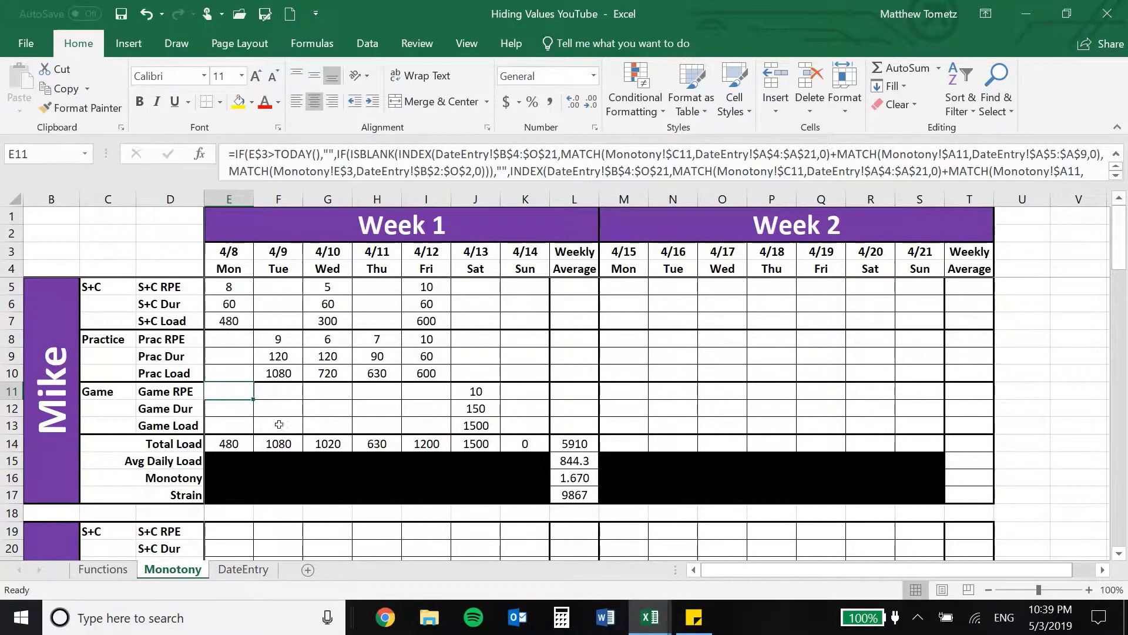
Review Sunday's Total Load and the weekly summary formulas starting at L14.
click(523, 443)
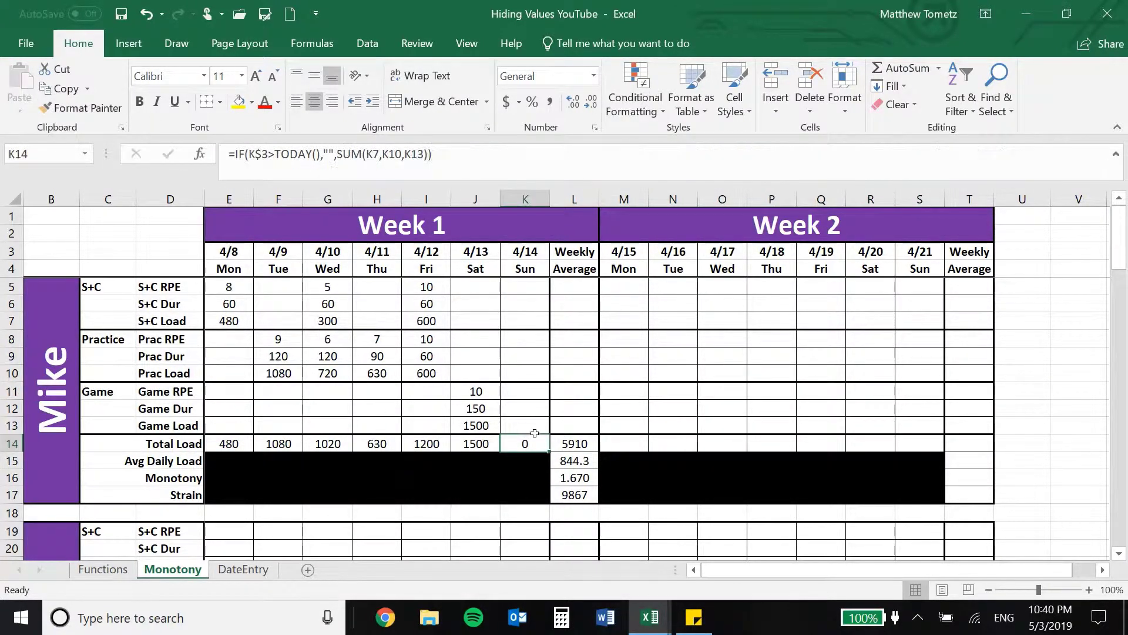
click(568, 447)
key(Down)
key(Down)
key(Down)
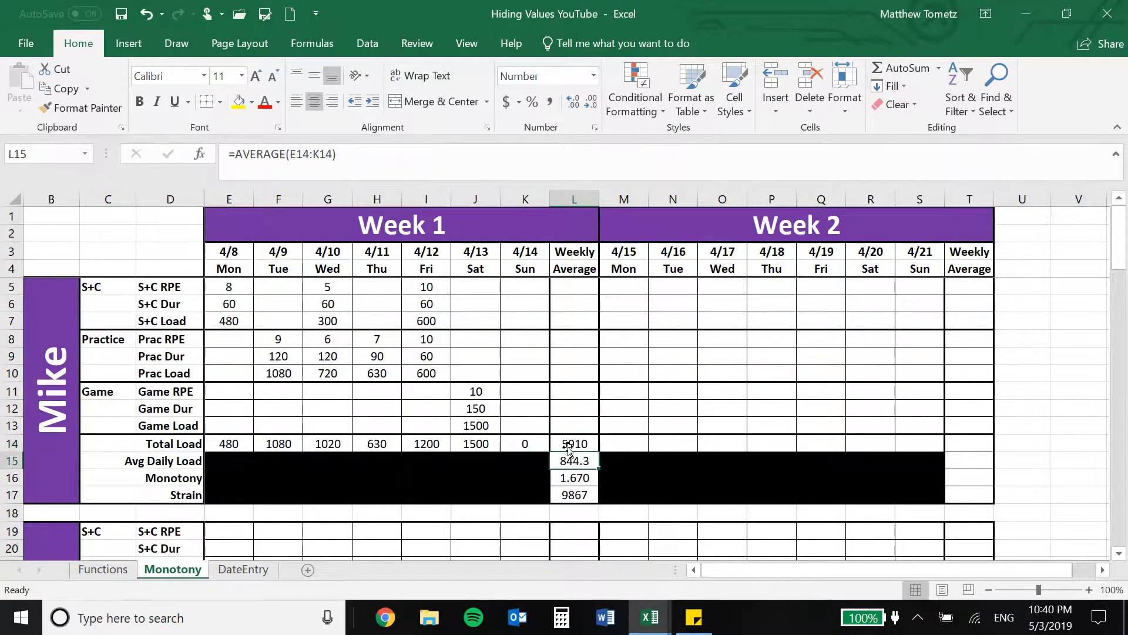
key(Up)
key(Up)
key(Up)
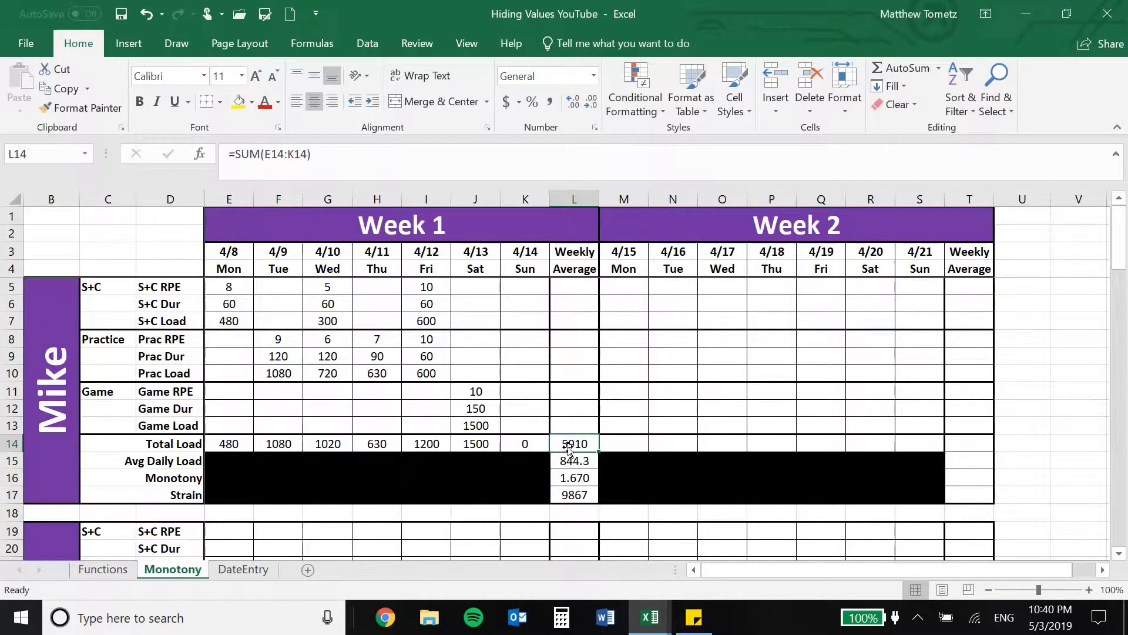
Change L14 to =IF(K3>TODAY(),"",SUM(E14:K14)), keeping the 5910 total.
click(228, 148)
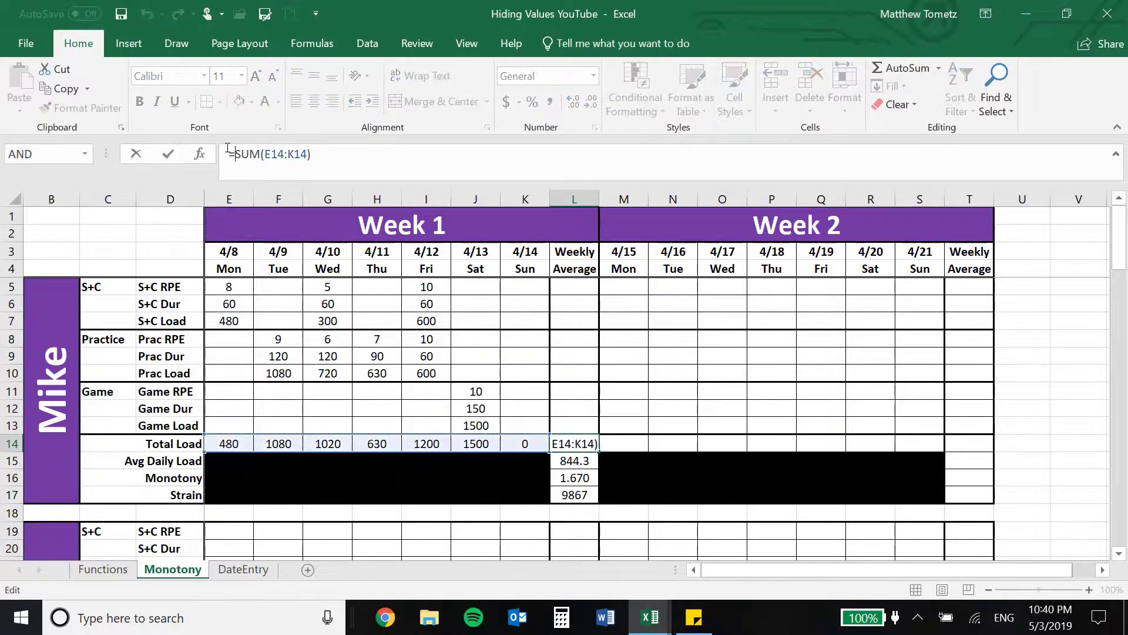
text(if()
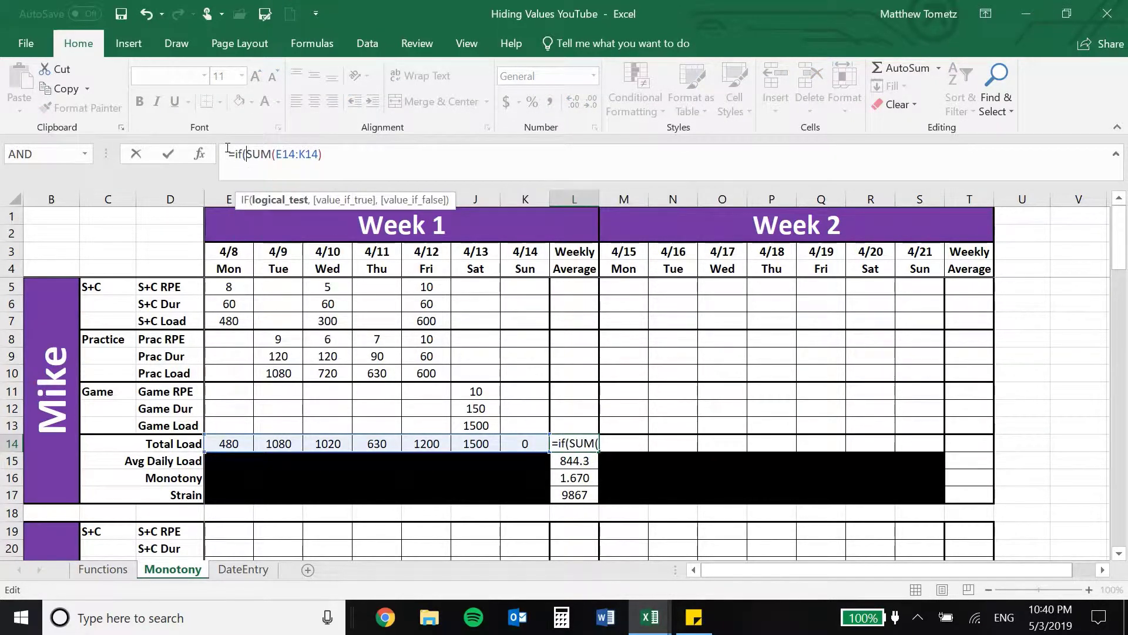
click(522, 248)
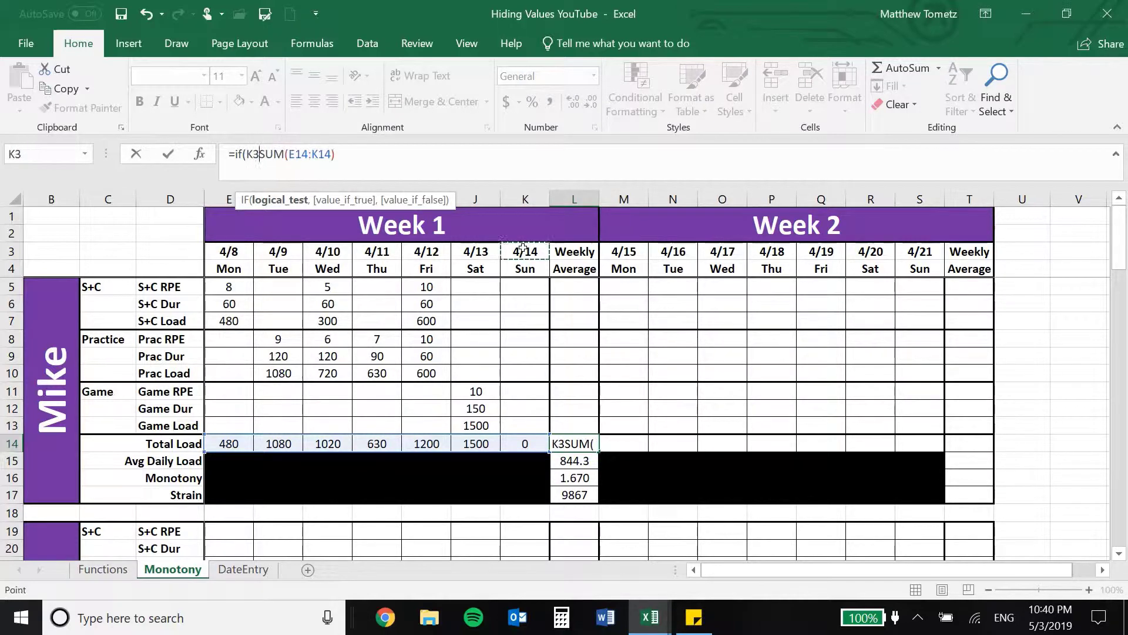
text(>today())
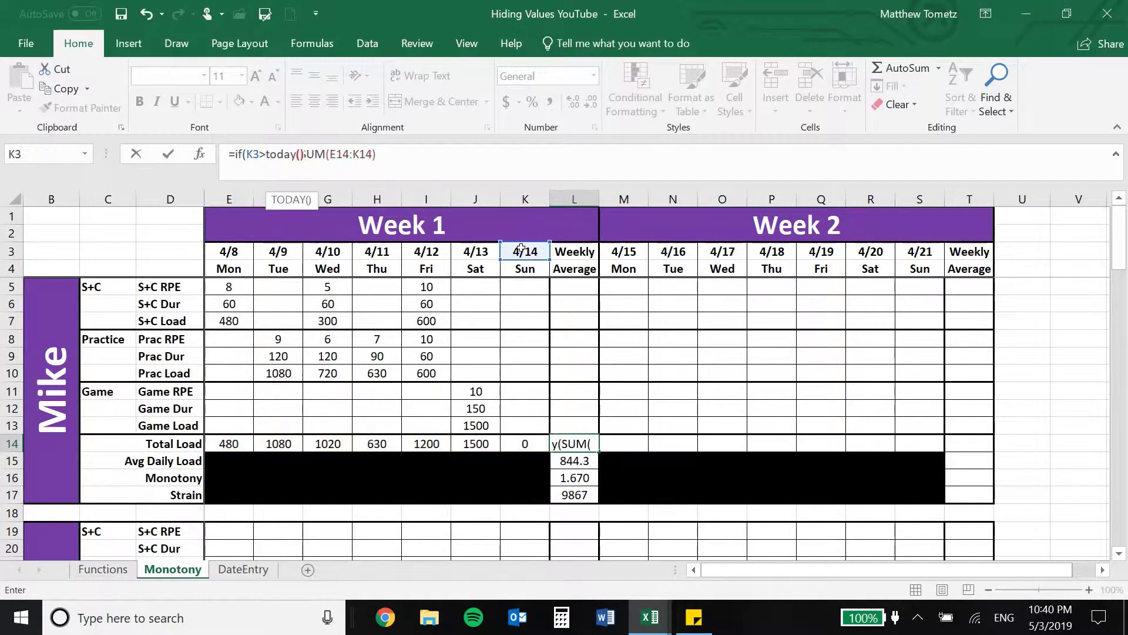
text(,"",SUM(E14:K14)
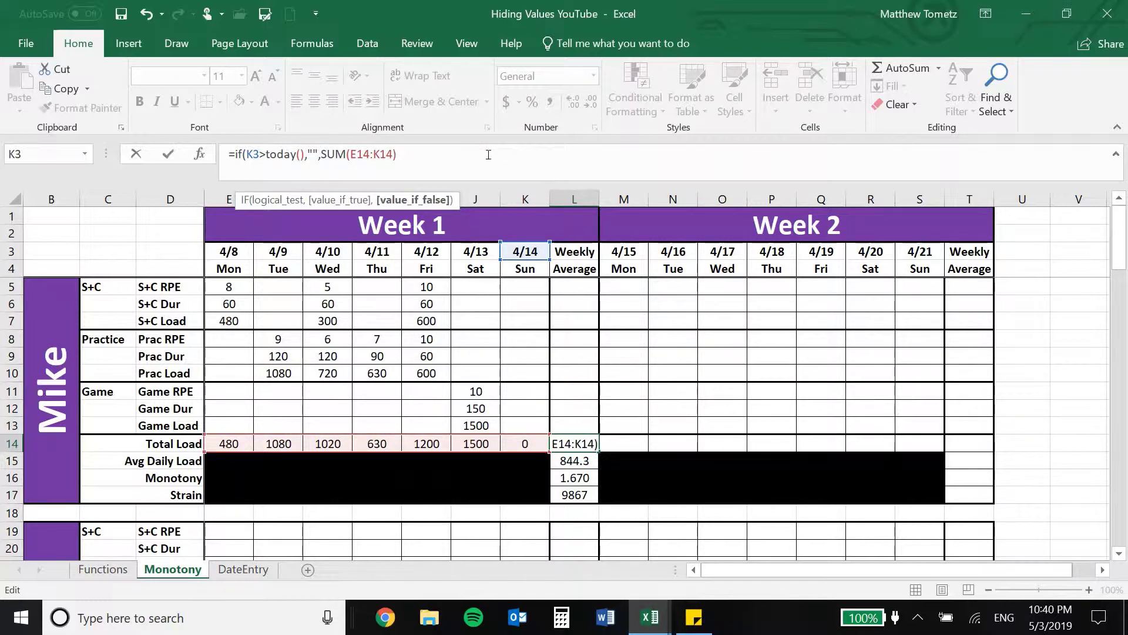
text())
key(Return)
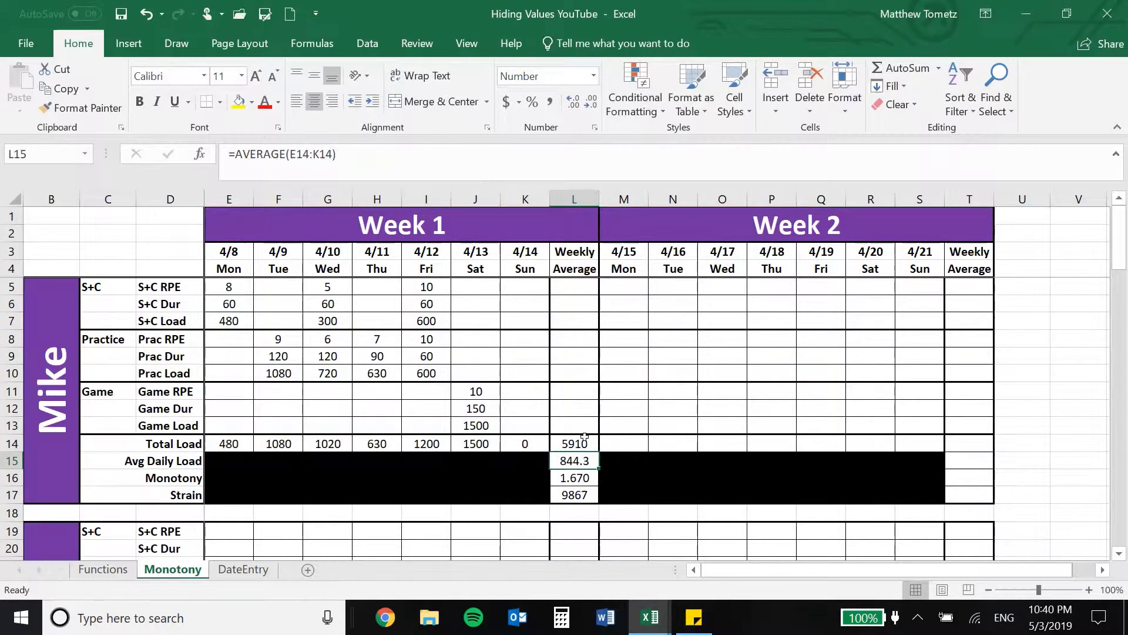
Wrap L15's average in IF(K3>TODAY(),AVERAGE(E14:K14)), which returns FALSE for future weeks.
key(F2)
click(235, 142)
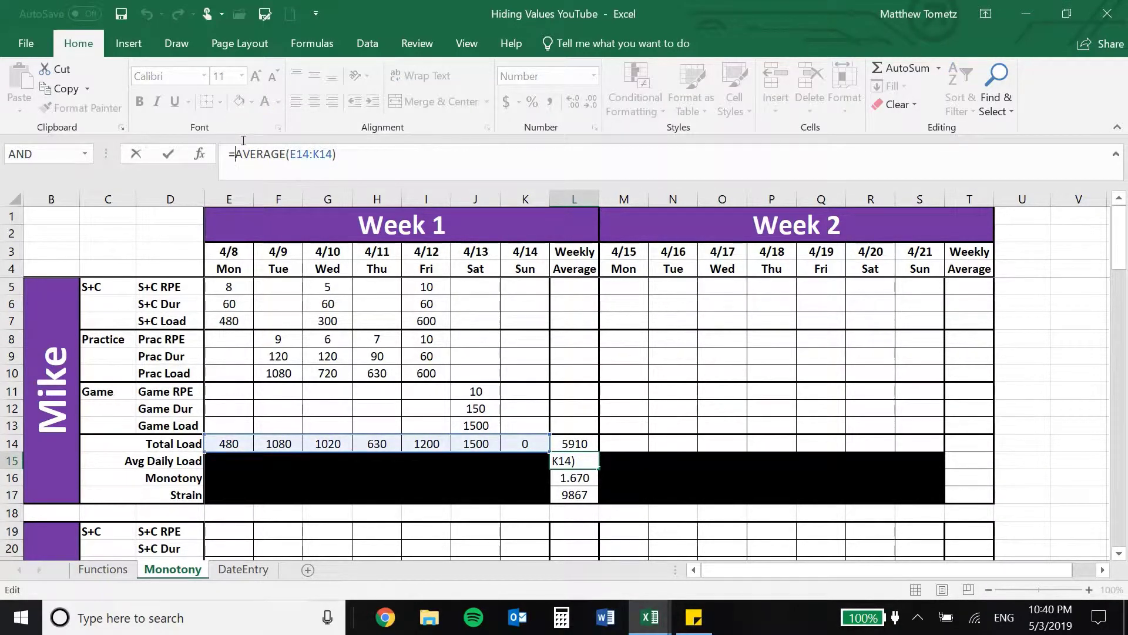
text(if()
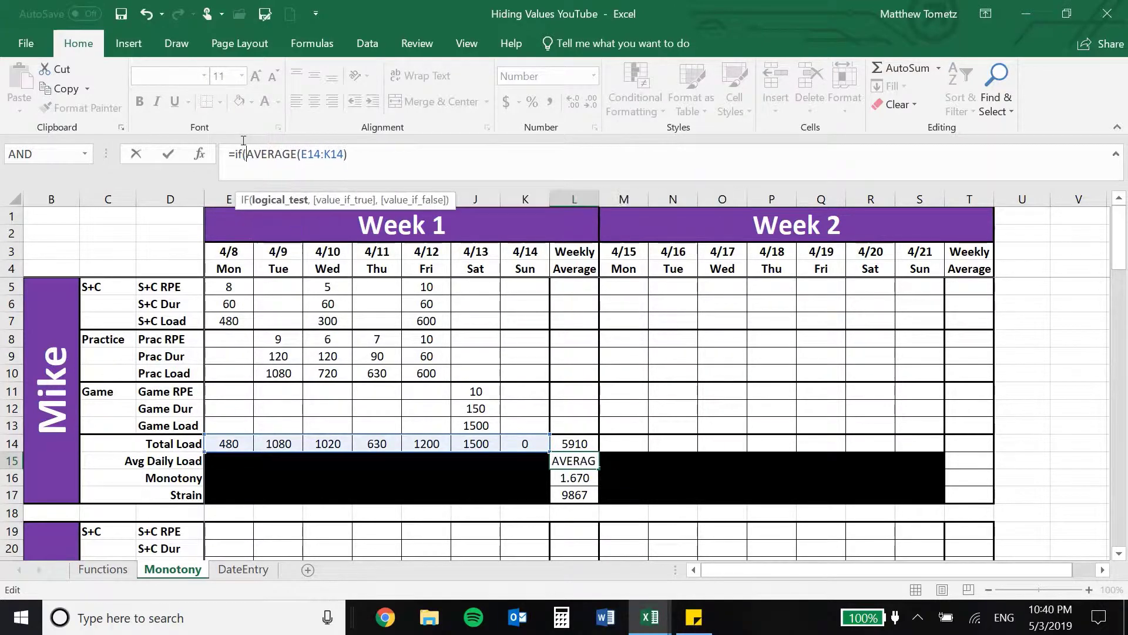
click(518, 249)
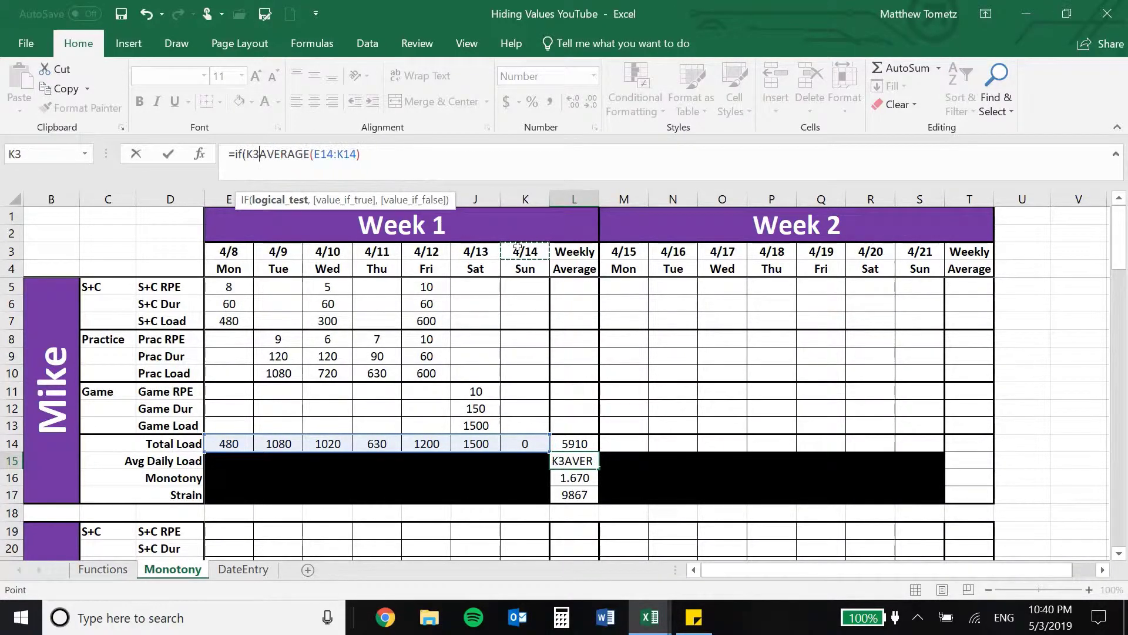
text(>)
text(today())
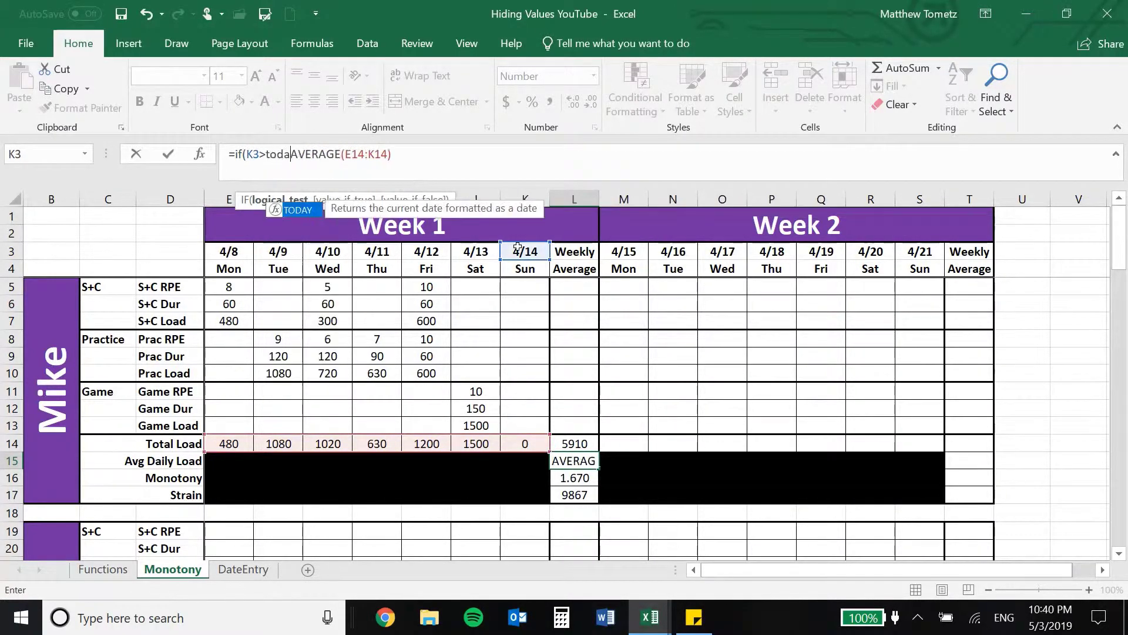
text(,)
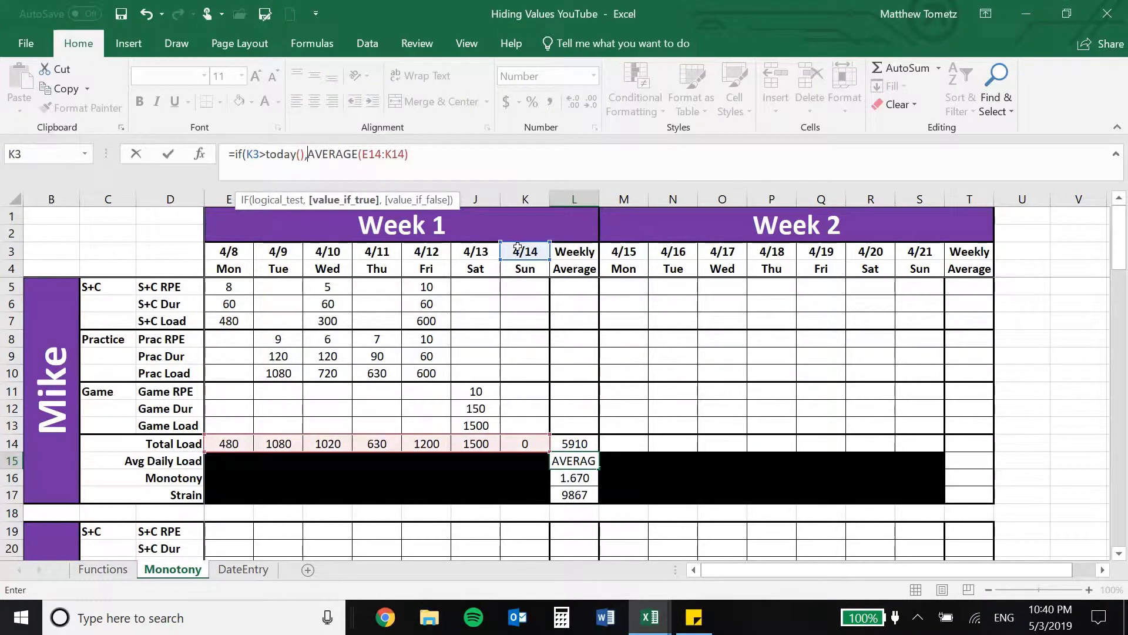
click(499, 166)
text())
key(Return)
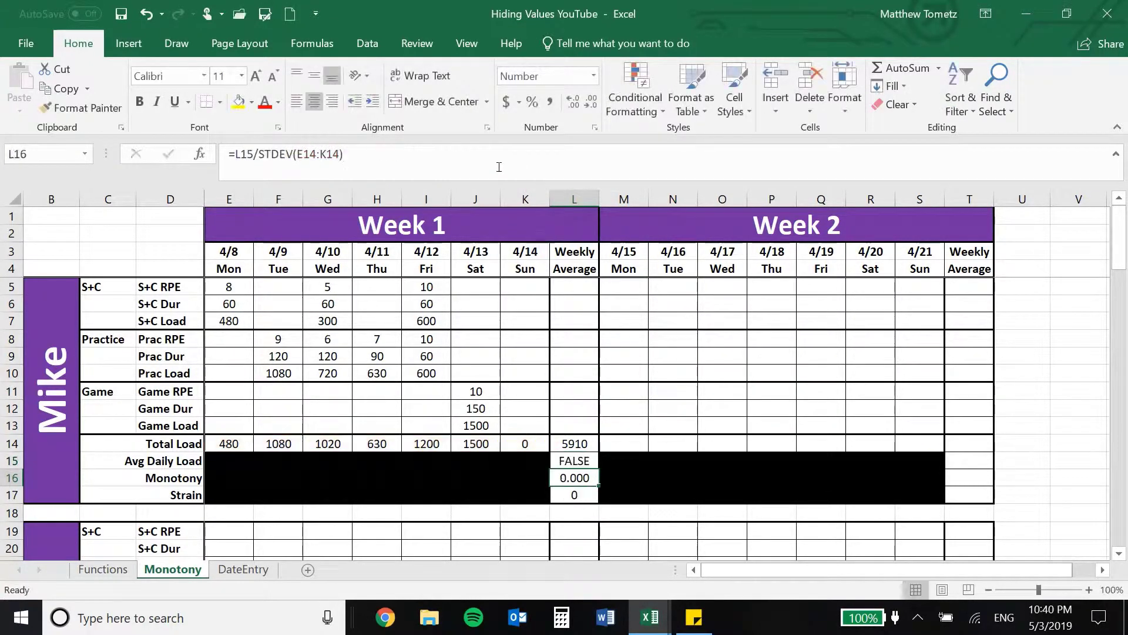
Insert "", so L15 reads =IF(K3>TODAY(),"",AVERAGE(E14:K14)).
click(565, 459)
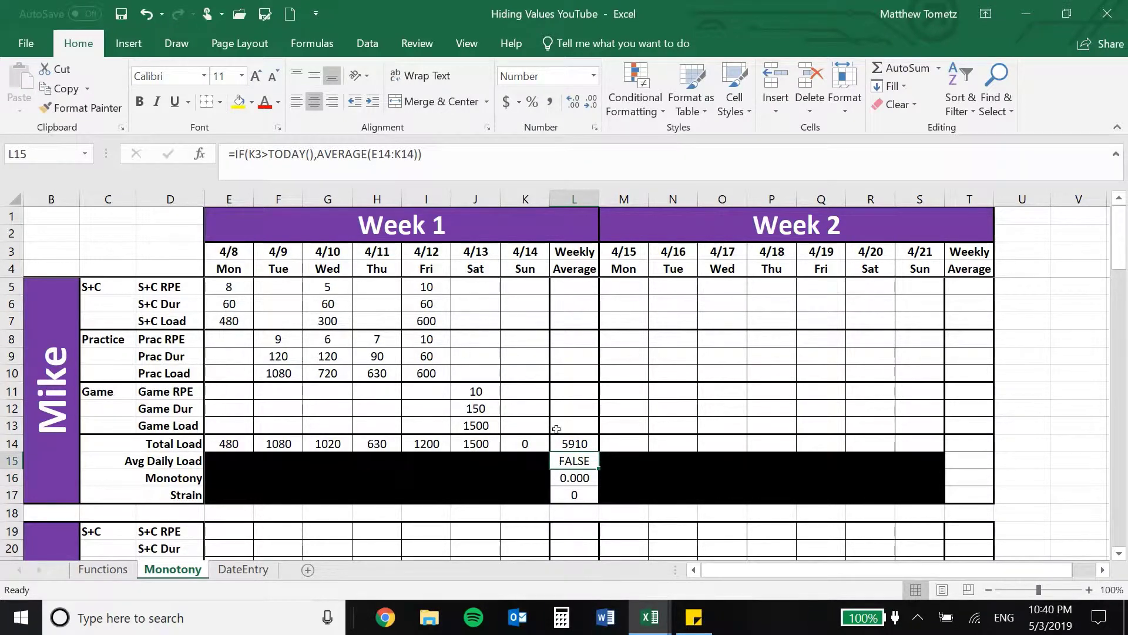
double_click(567, 460)
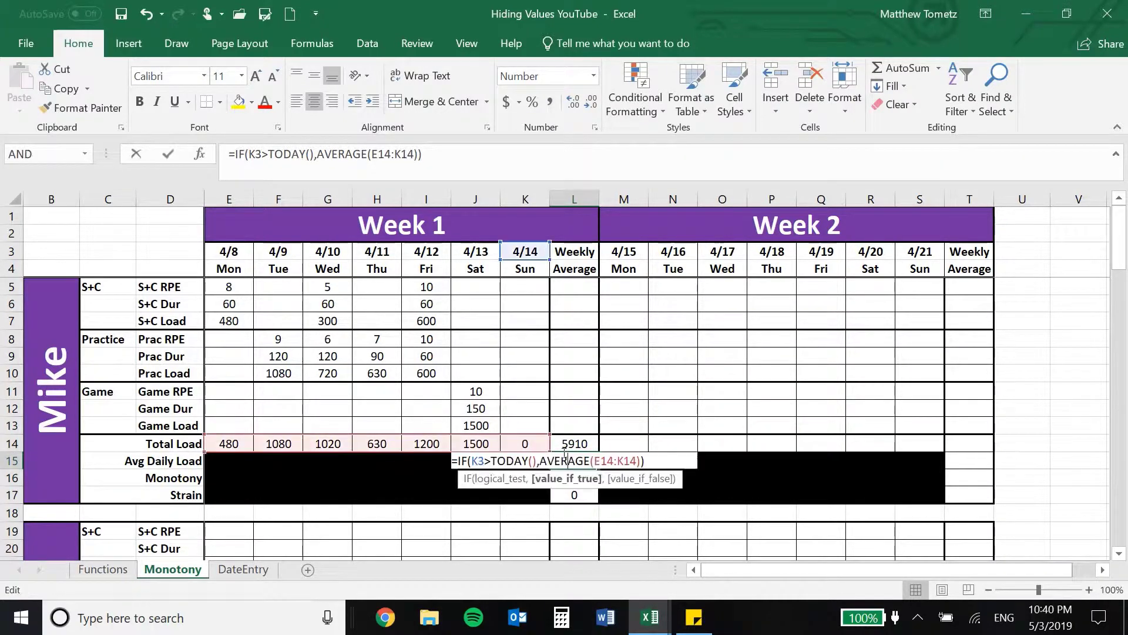
click(308, 154)
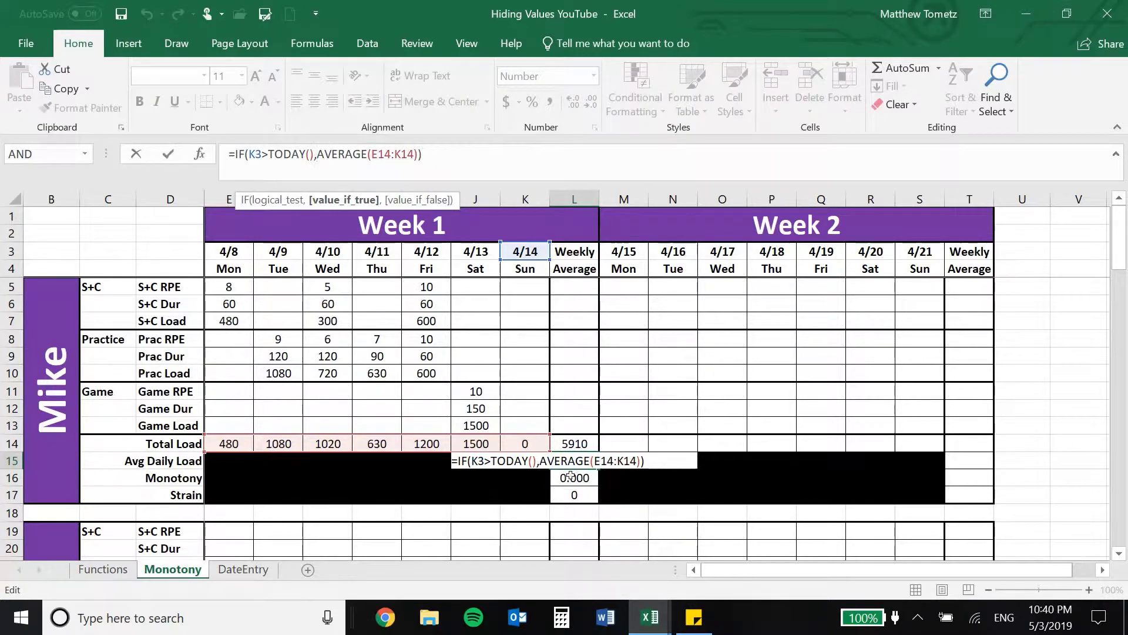
key(Escape)
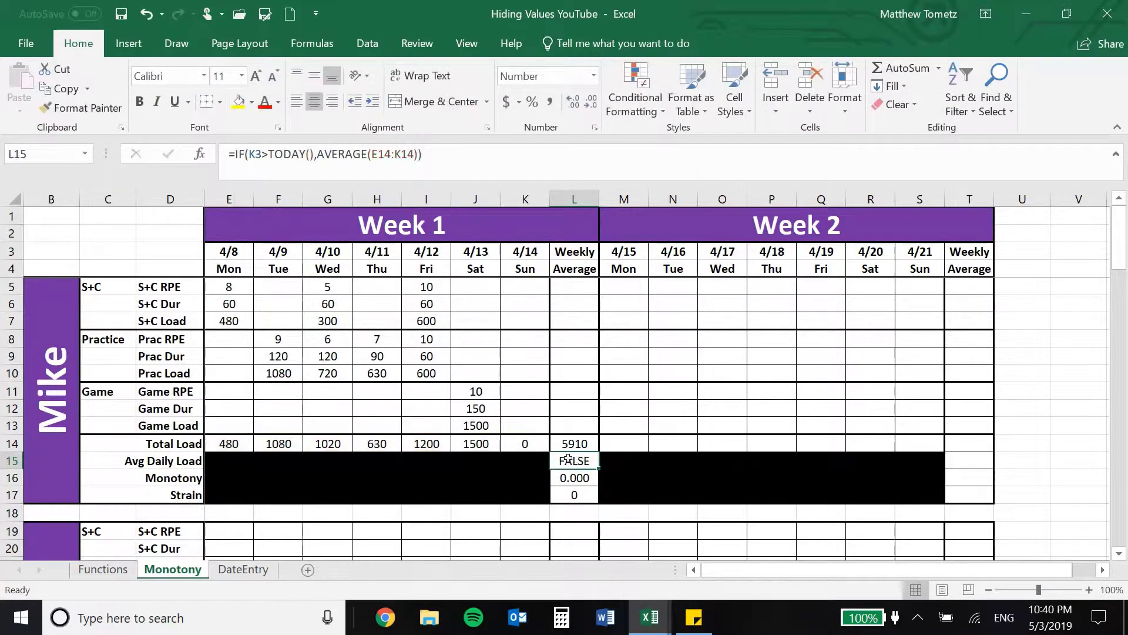
key(F2)
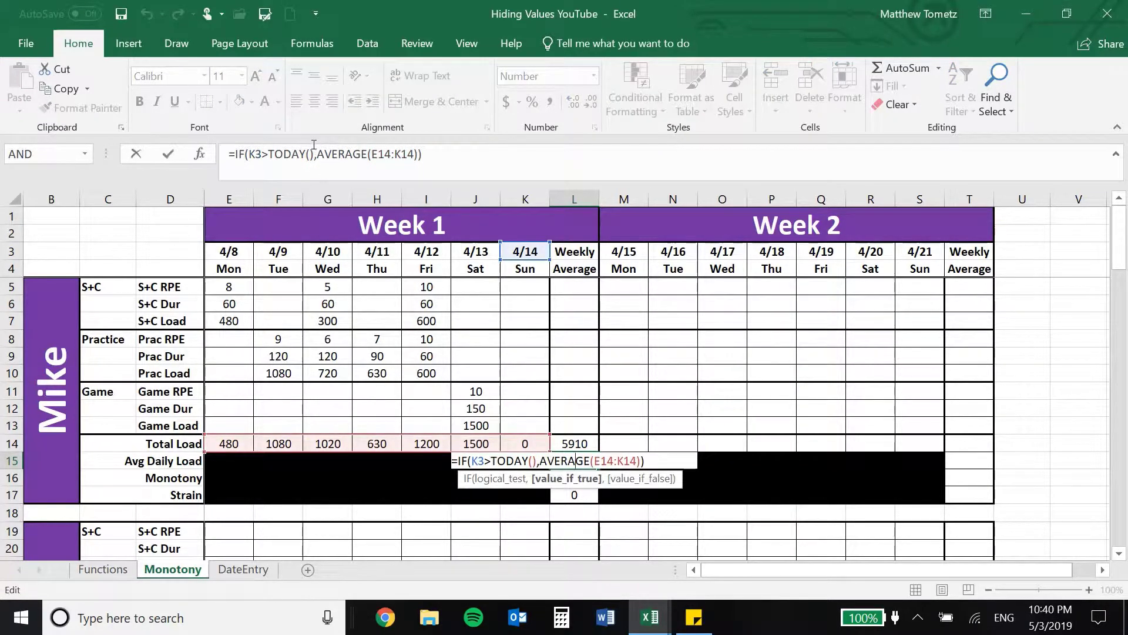
click(314, 144)
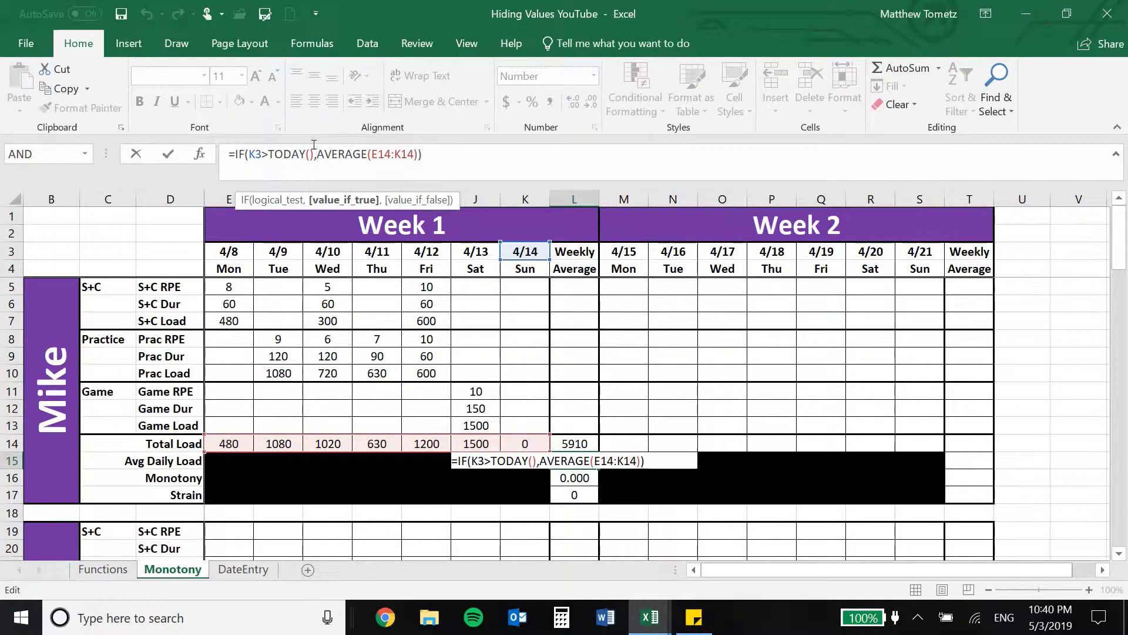
text("",)
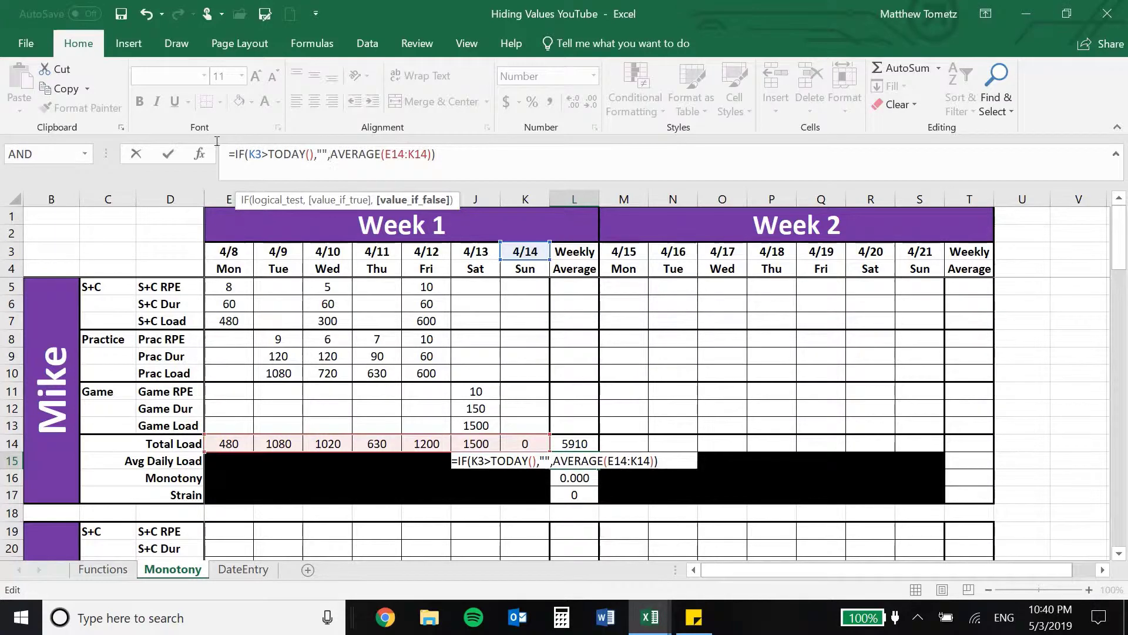
click(253, 150)
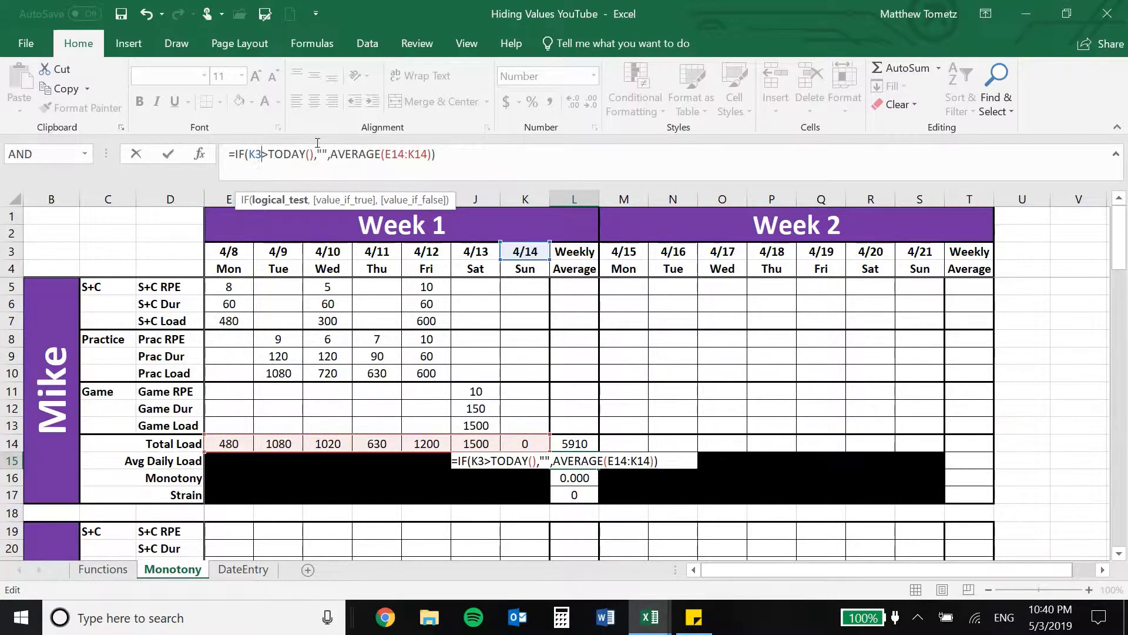
click(366, 151)
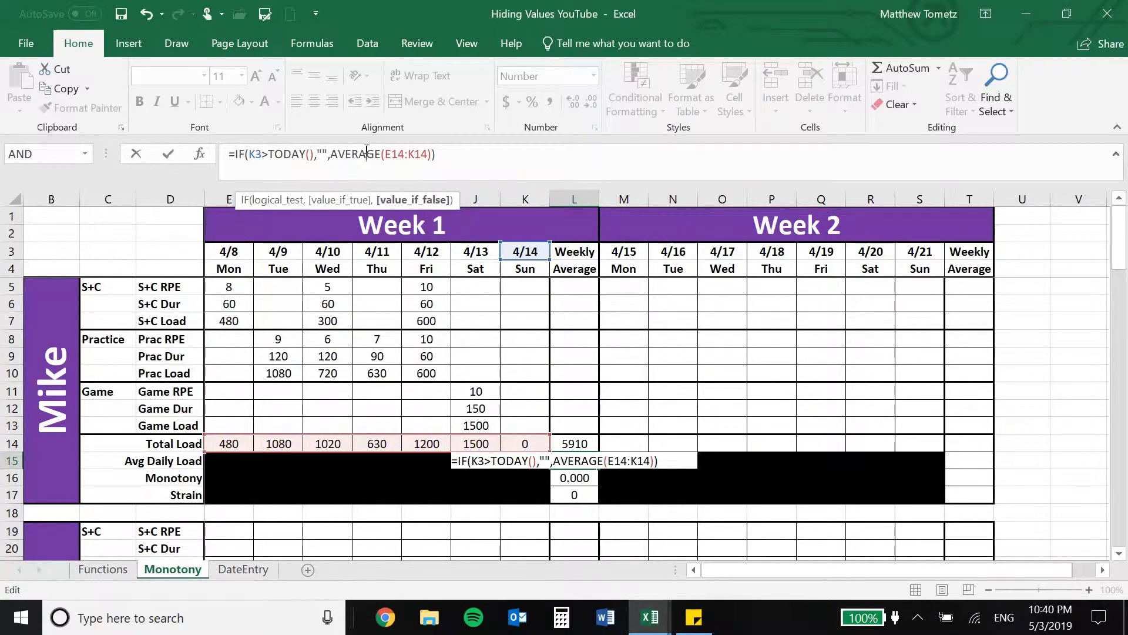
key(Return)
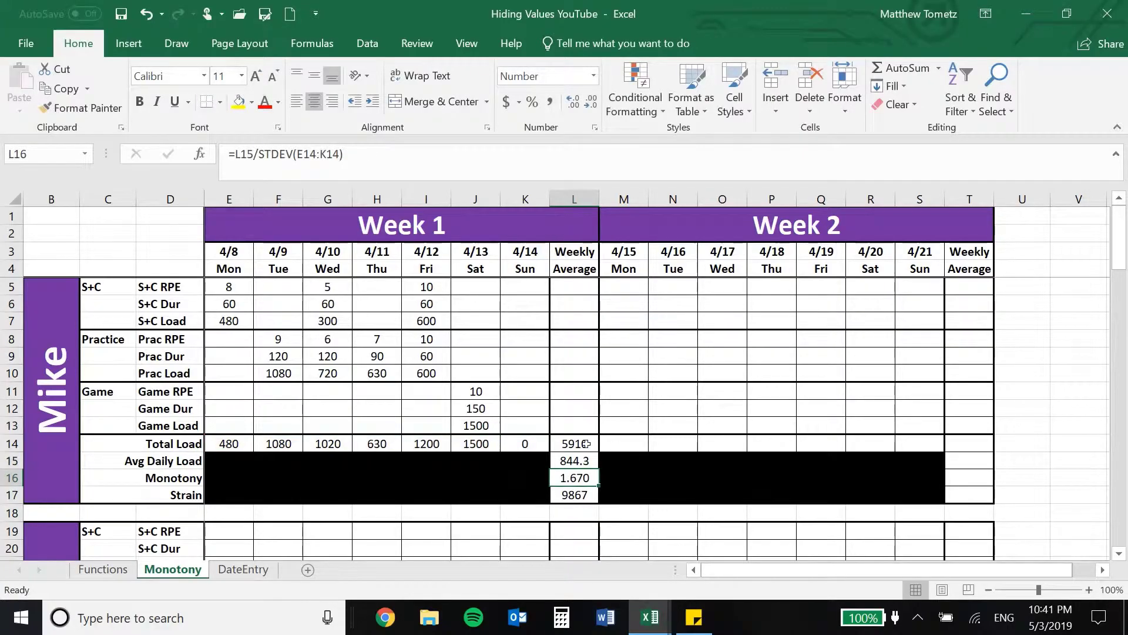
click(571, 437)
click(249, 151)
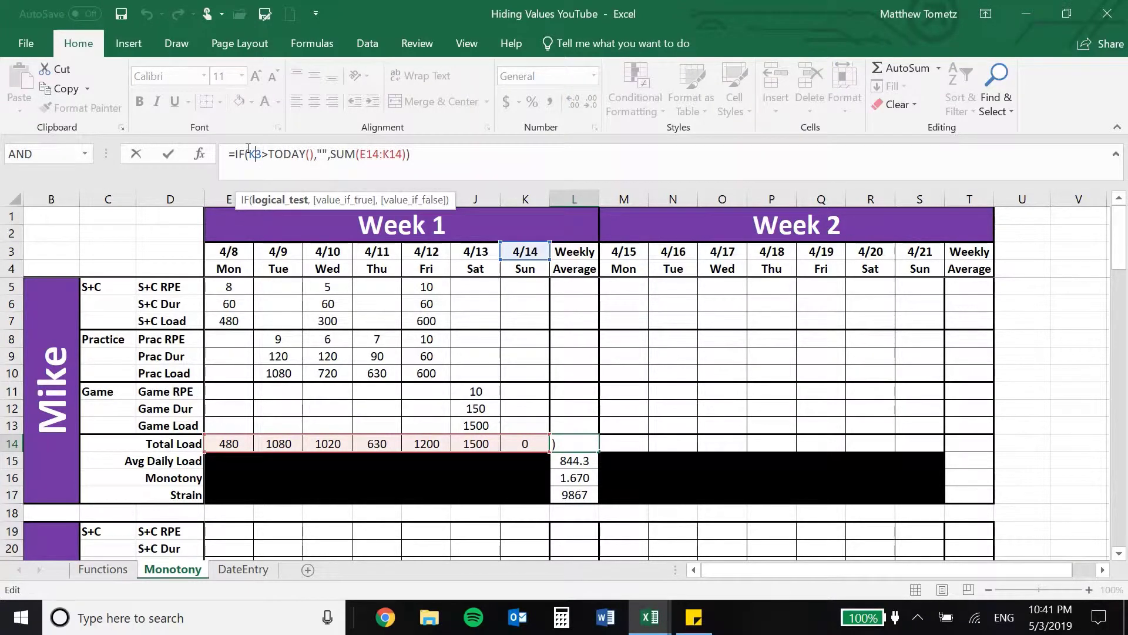
key(F4)
key(F4)
key(Return)
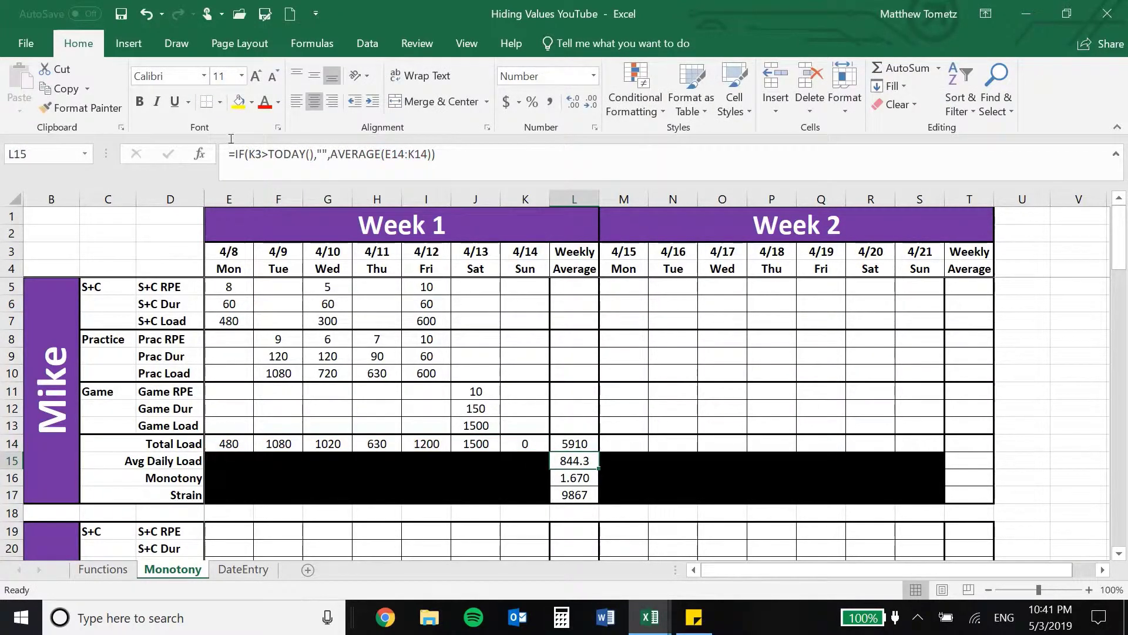
click(254, 147)
key(F4)
key(Return)
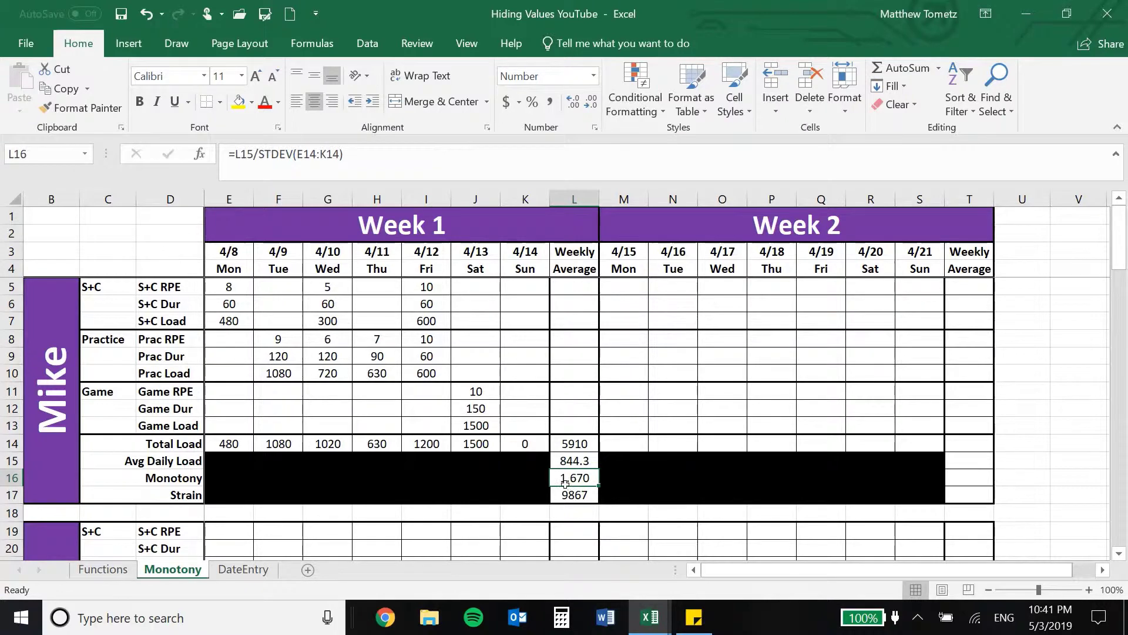
Rewrite L16 as =IF(L15="","",L15/STDEV(E14:K14)), still showing 1.670.
click(236, 154)
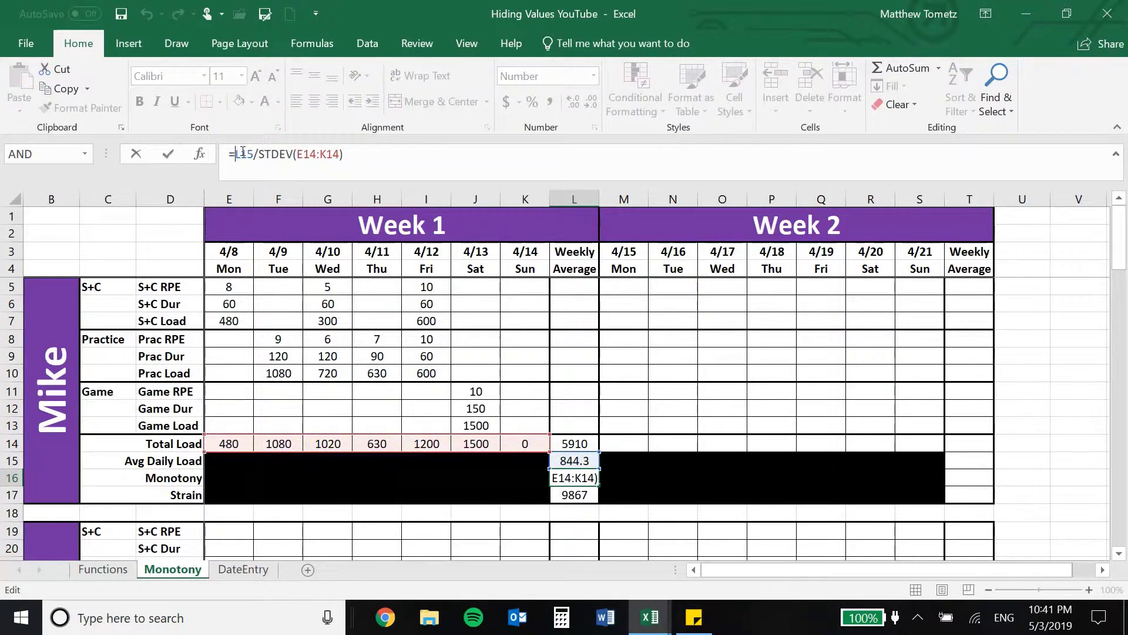
click(243, 154)
text(if)
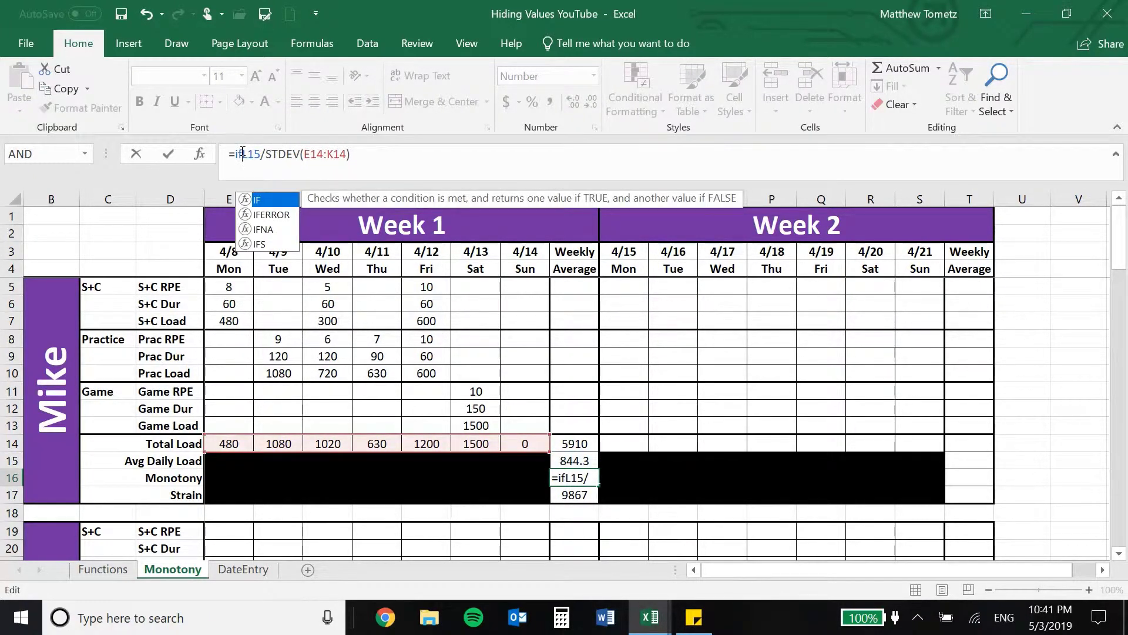
text(()
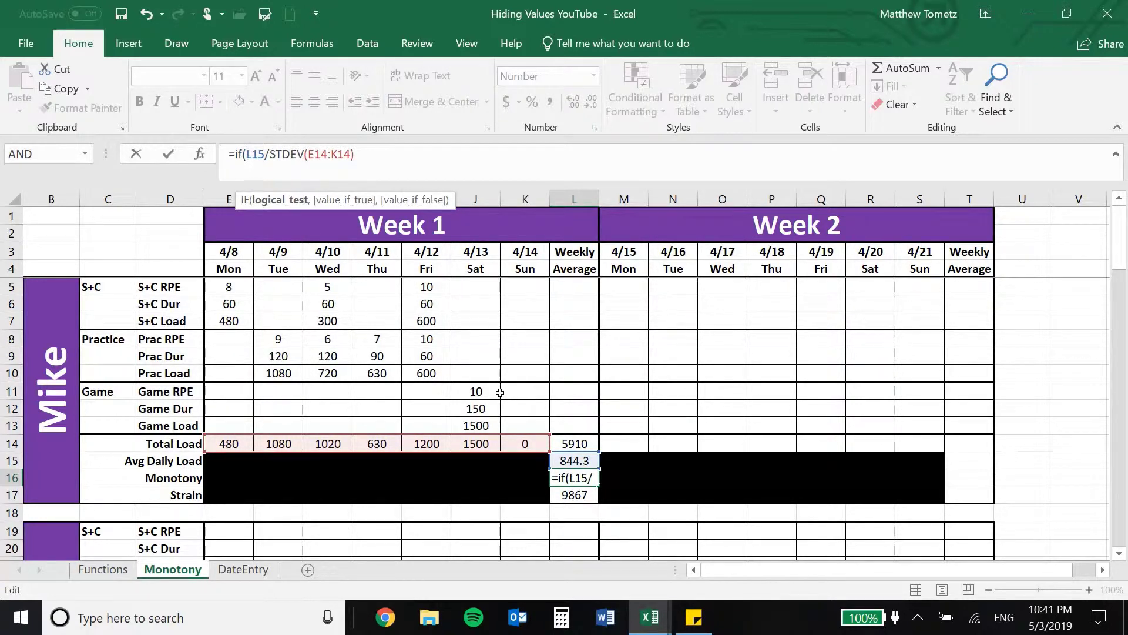
click(559, 457)
text(="")
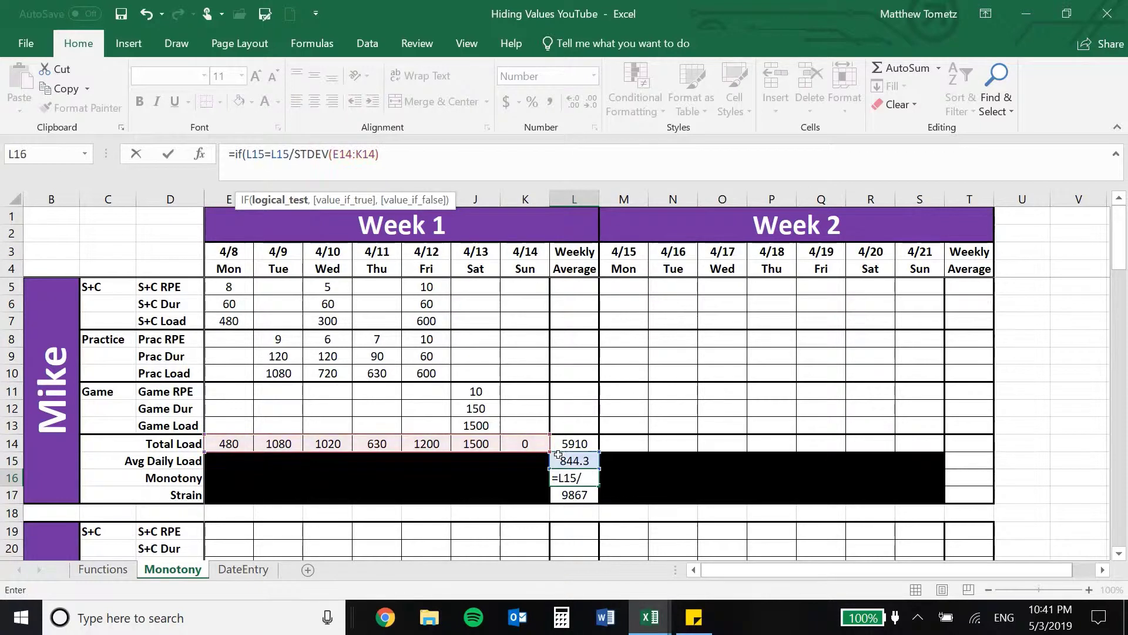
text(,"",)
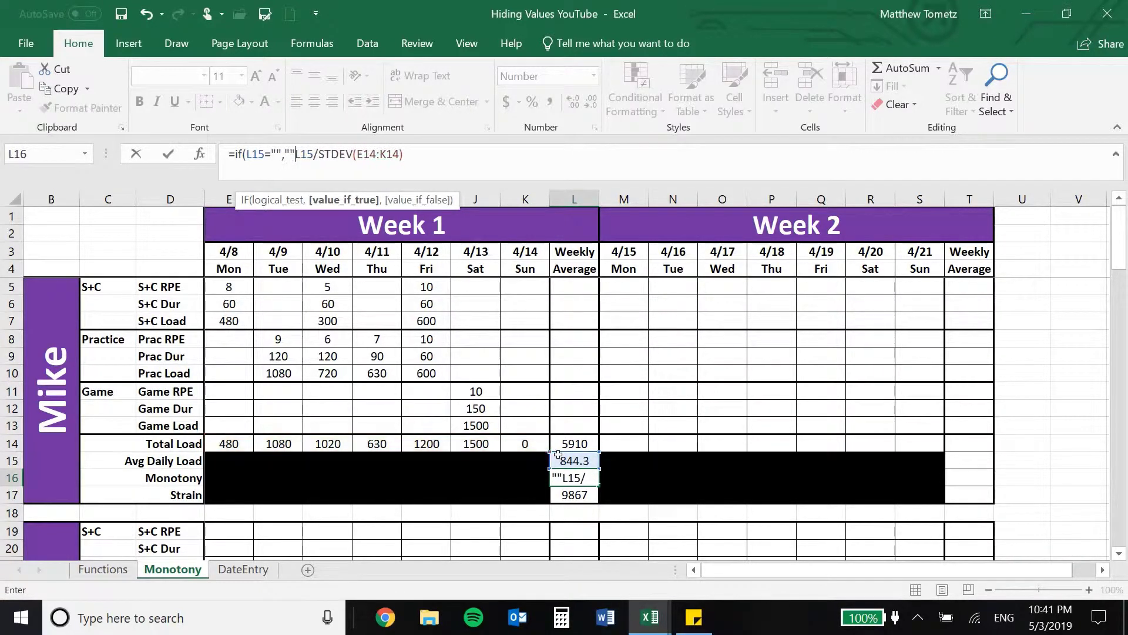
click(483, 153)
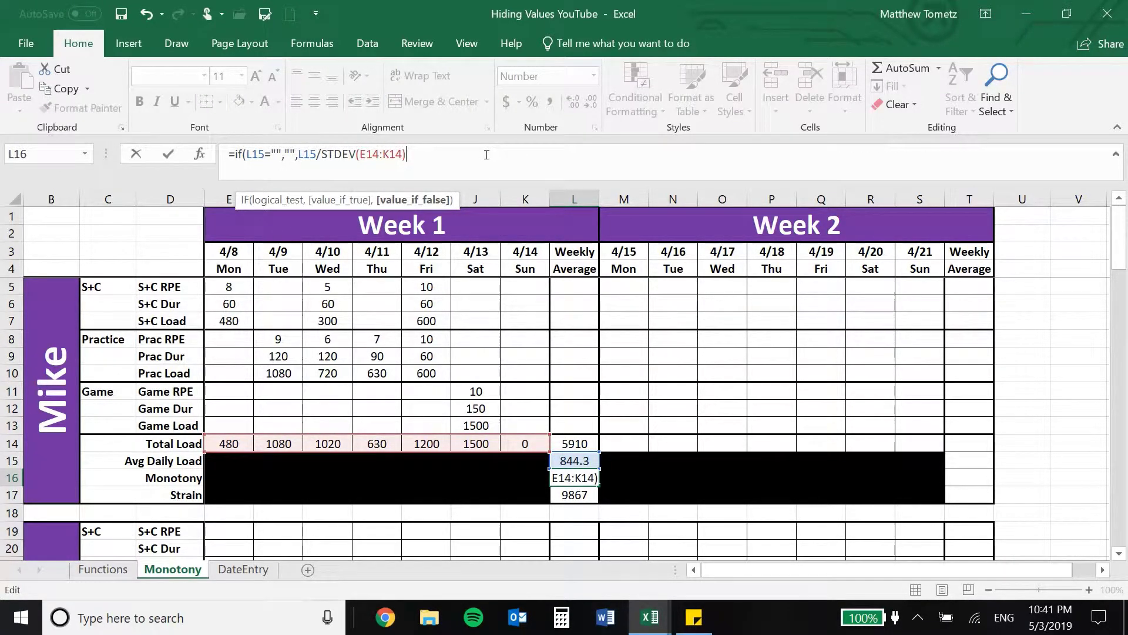
text())
key(Return)
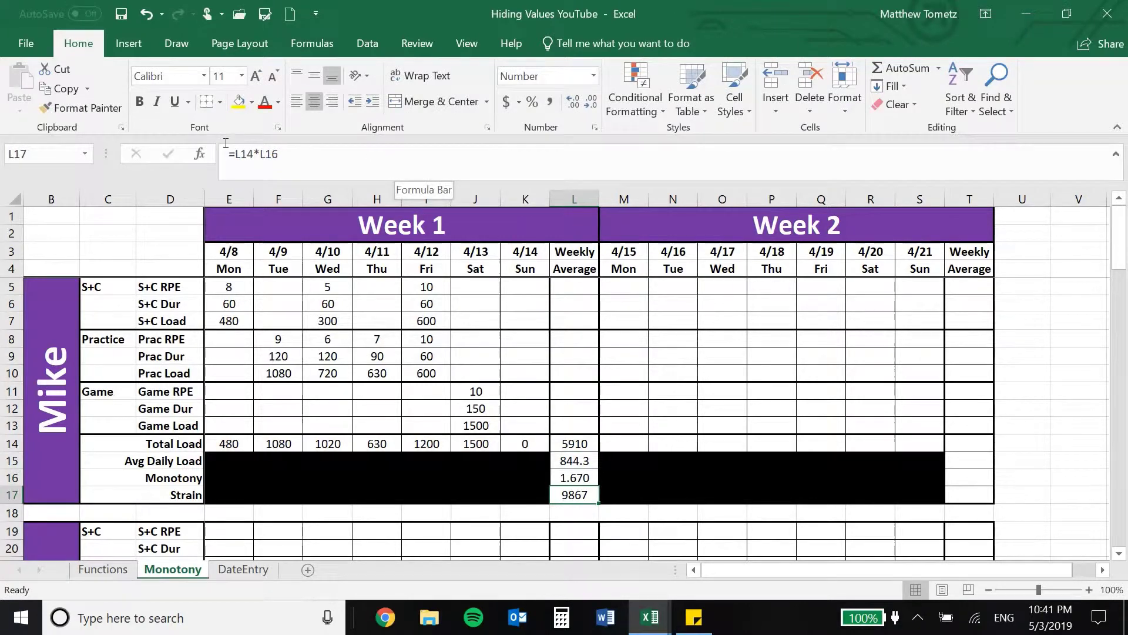
Review the formulas in E5, E6 and the updated Monotony cell L16.
click(211, 285)
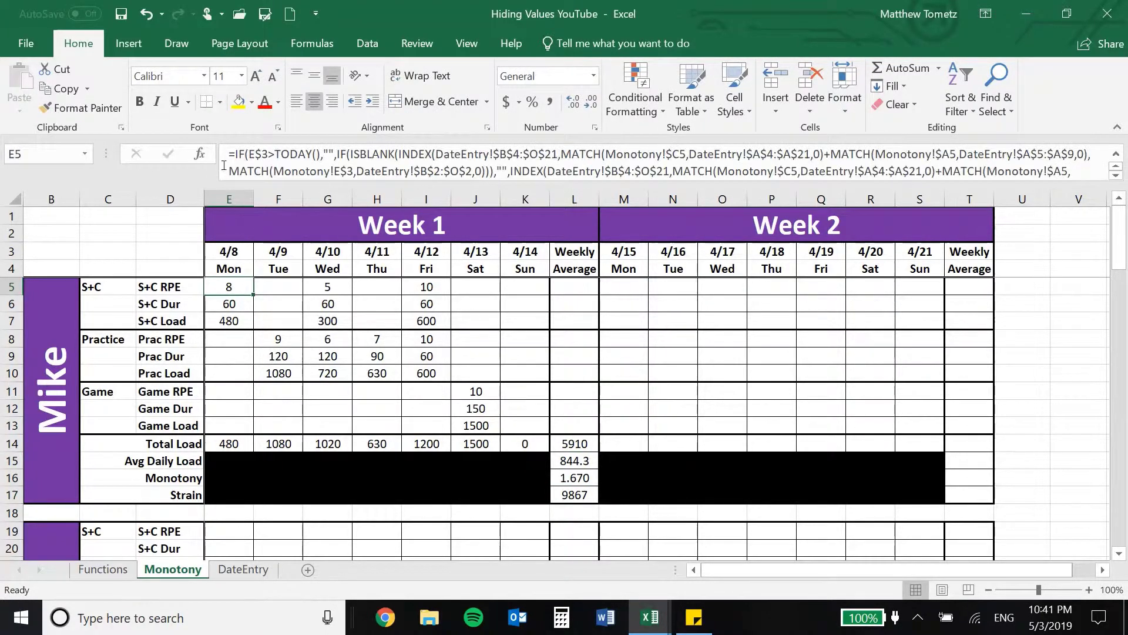
click(229, 303)
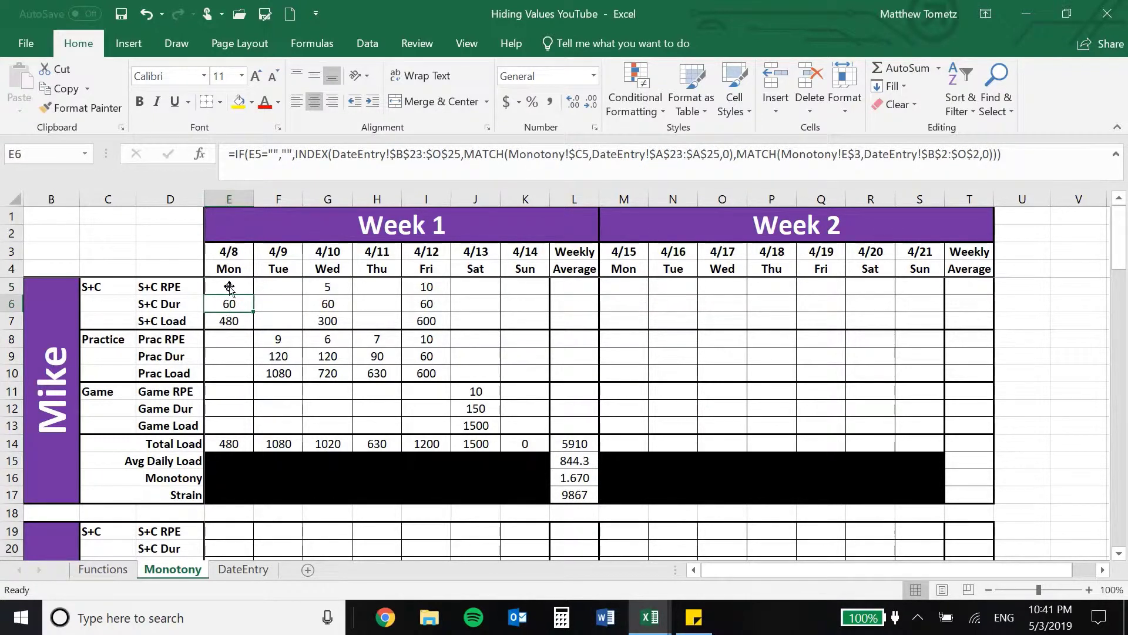
click(564, 477)
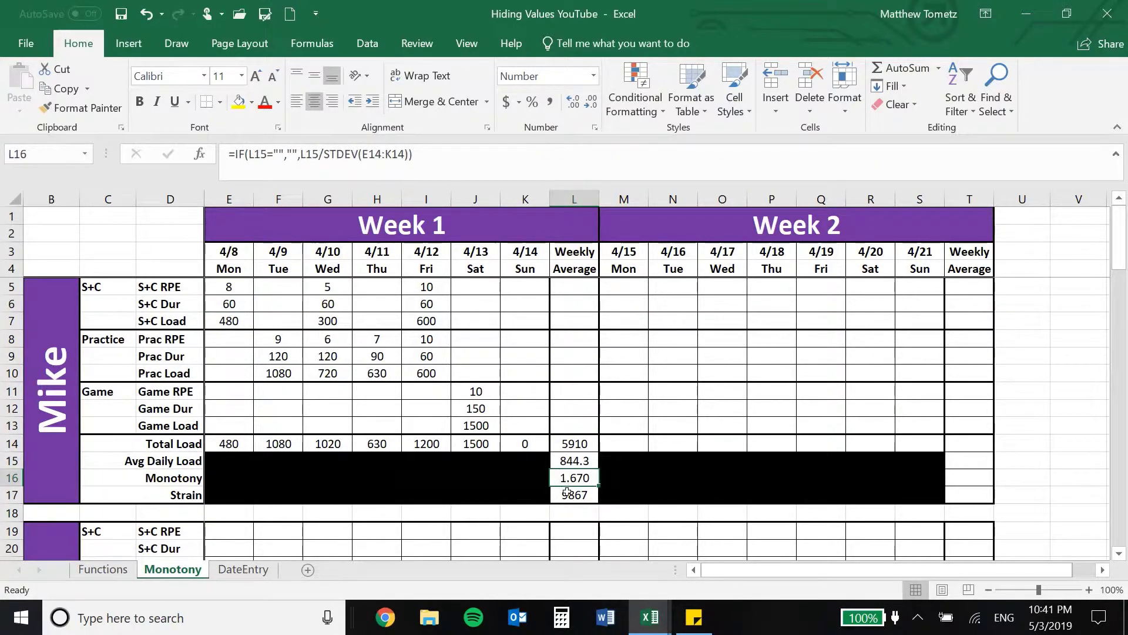
Rewrite Strain L17 as =IF(L15="","",L14*L16), then select the Week 1 block E5:L17.
click(567, 493)
click(239, 153)
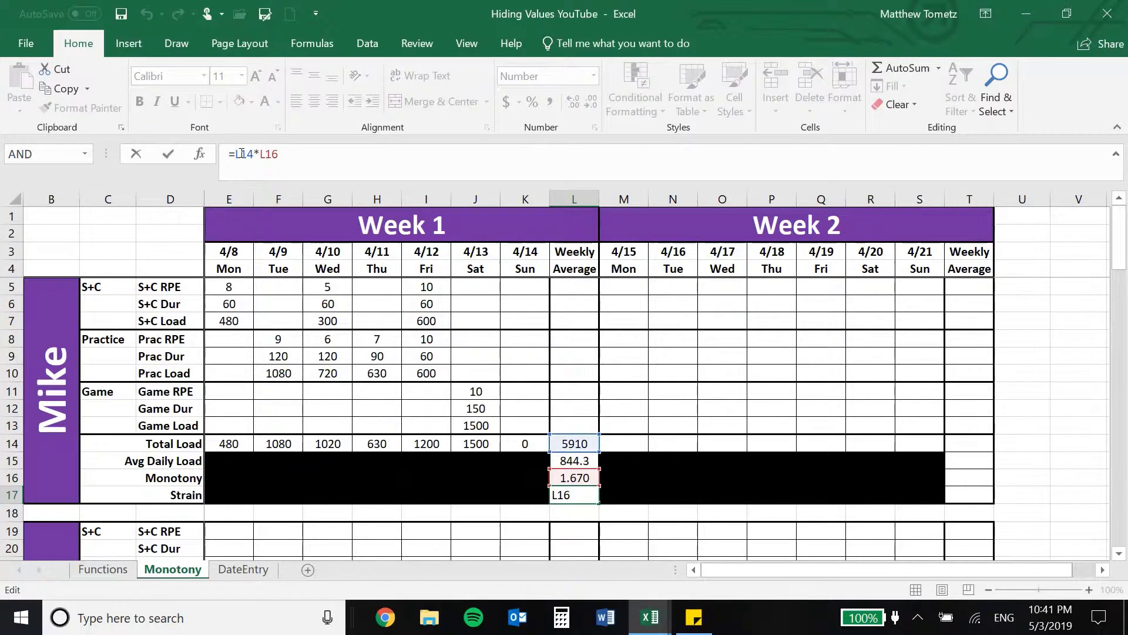
text(if()
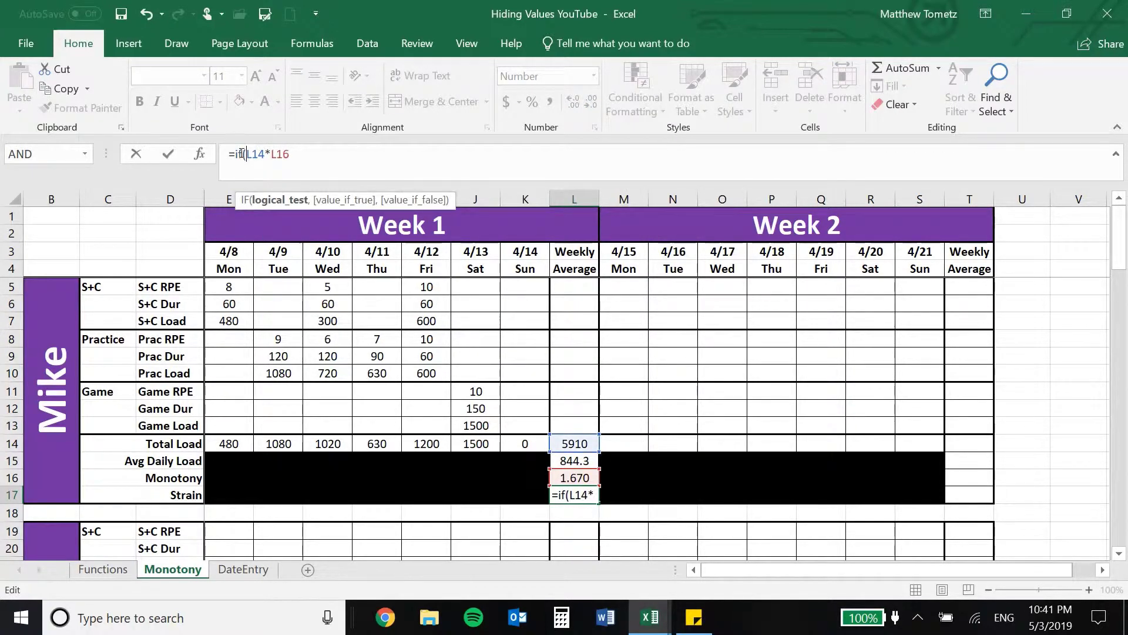
click(574, 460)
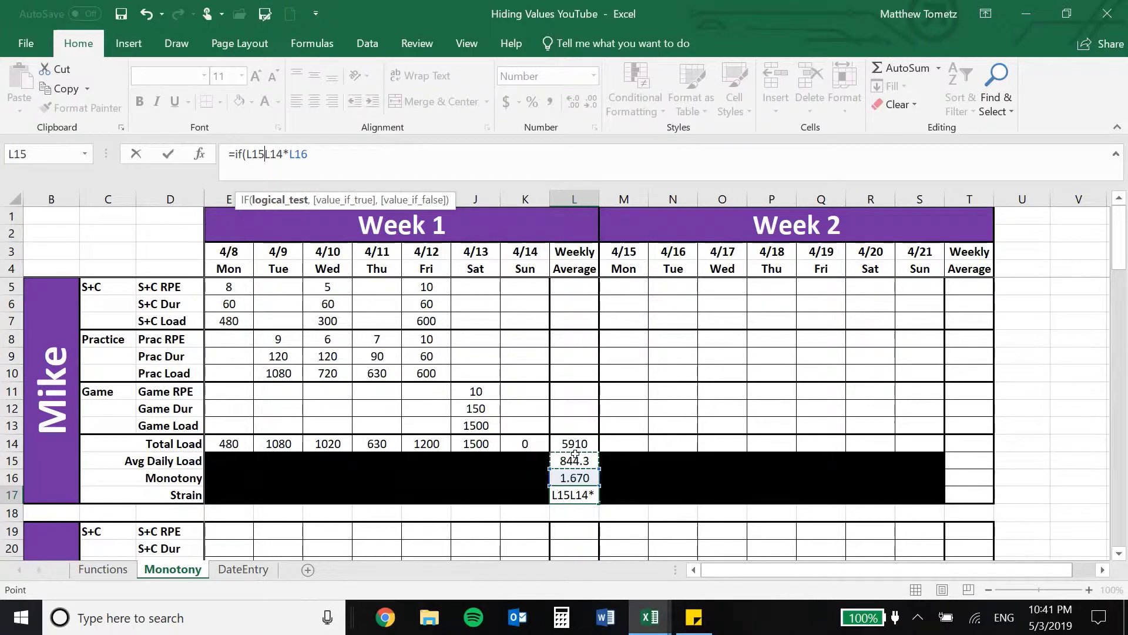
text(="",)
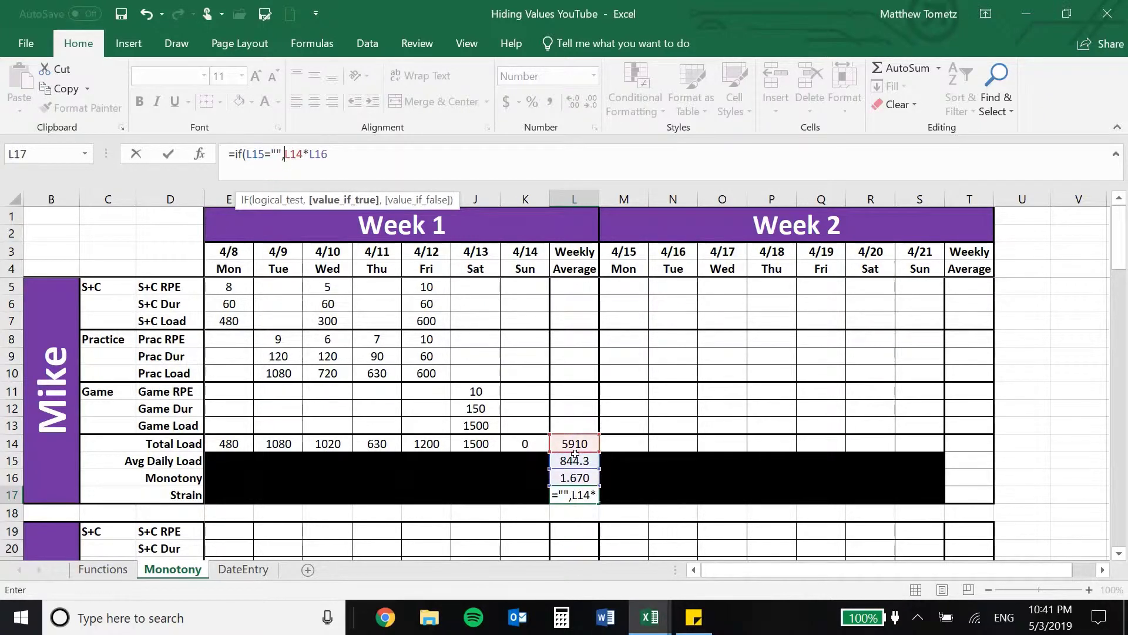
text("",)
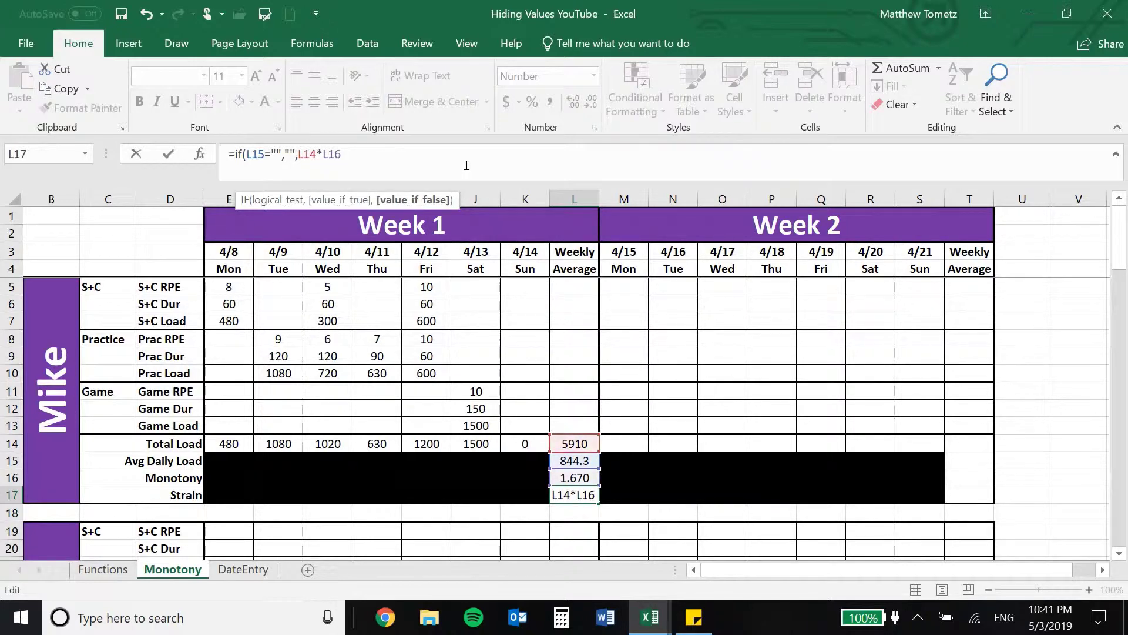
key(Return)
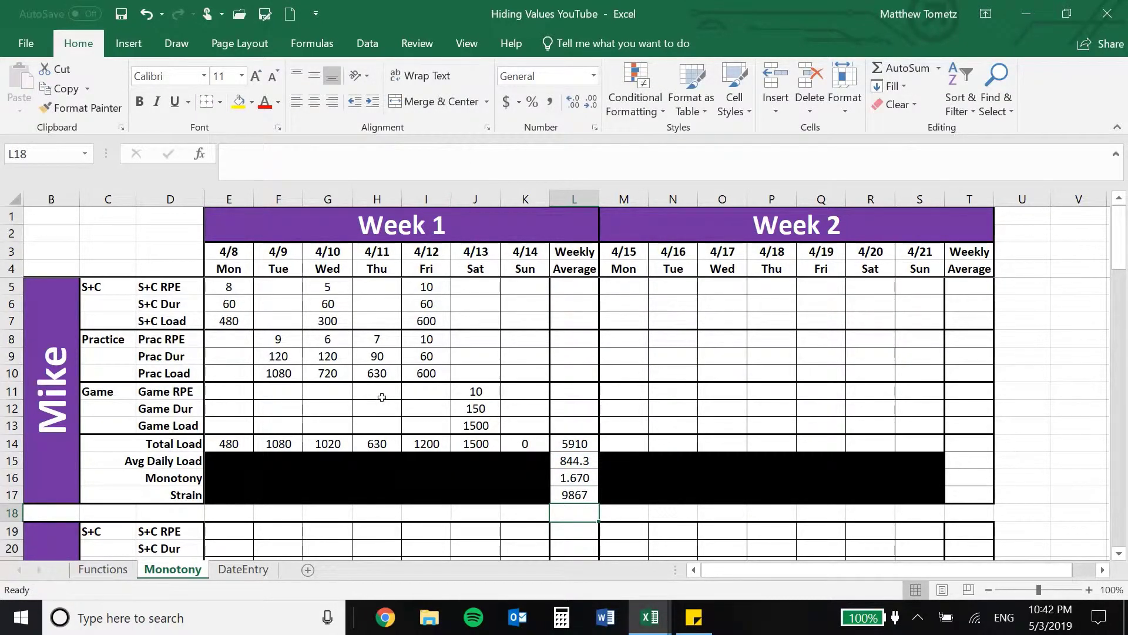
drag(213, 282, 588, 497)
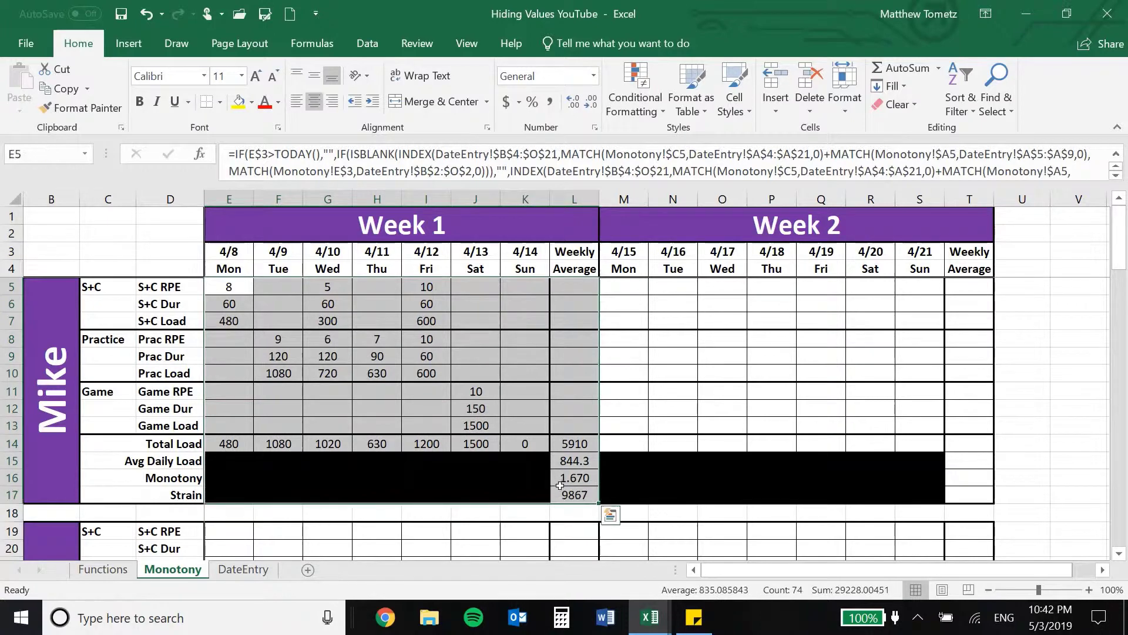
Paste the Week 1 block E5:L17 into Week 2 starting at M5.
key(ctrl+c)
click(619, 286)
key(ctrl+v)
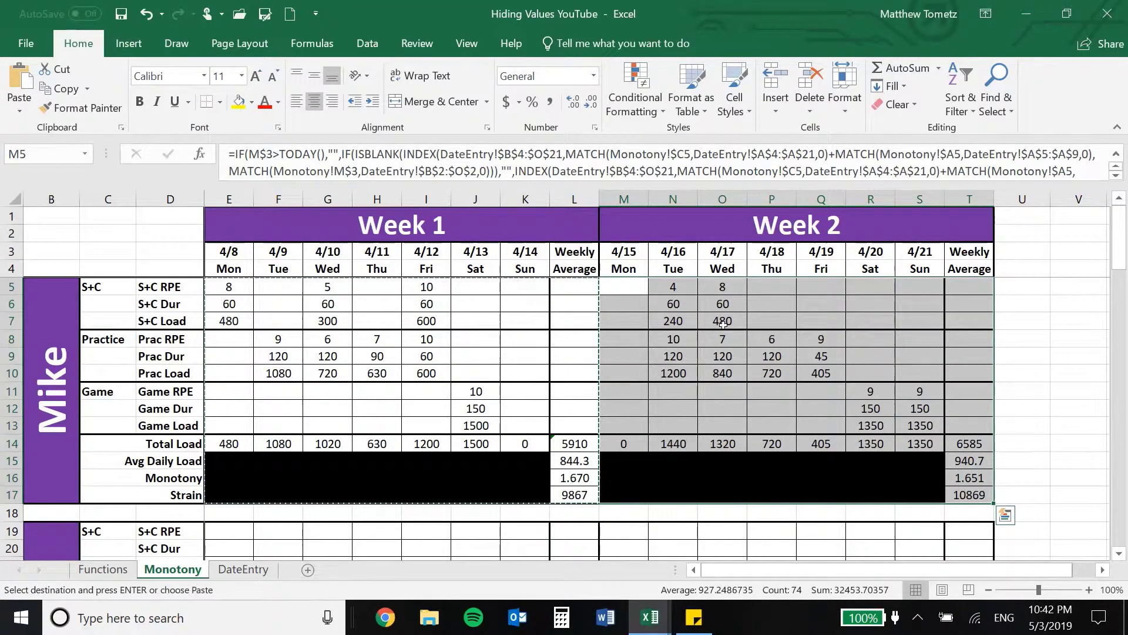
click(237, 284)
Spot-check Week 2 formulas from P5, then select the athlete's full block E5:T17.
click(758, 283)
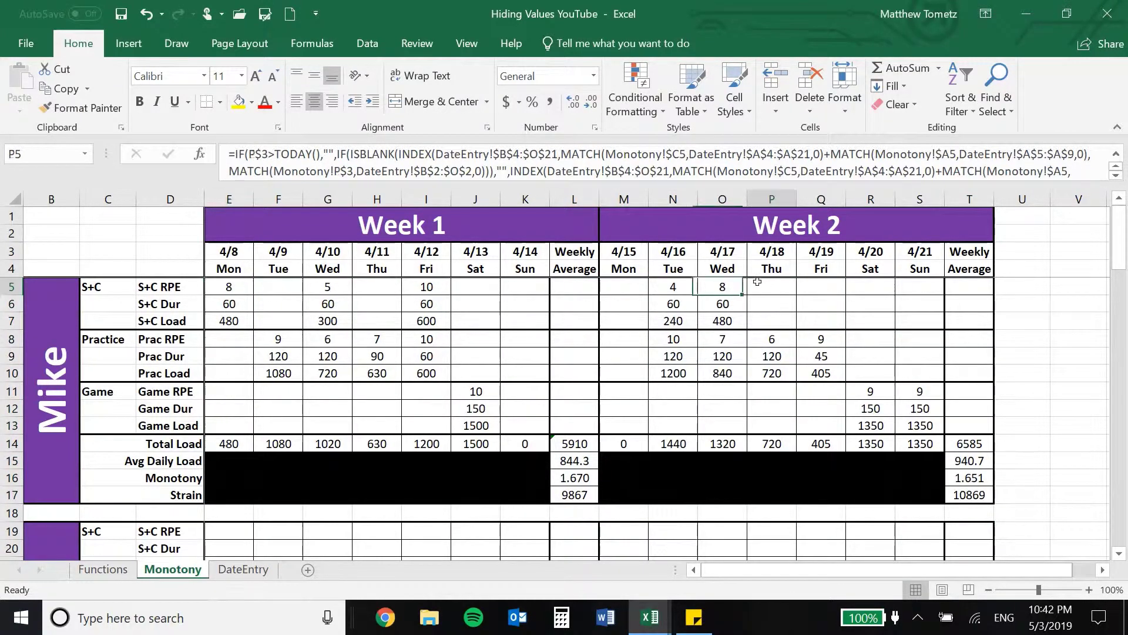
key(Right)
key(Right)
key(Right)
key(Down)
key(Down)
key(Down)
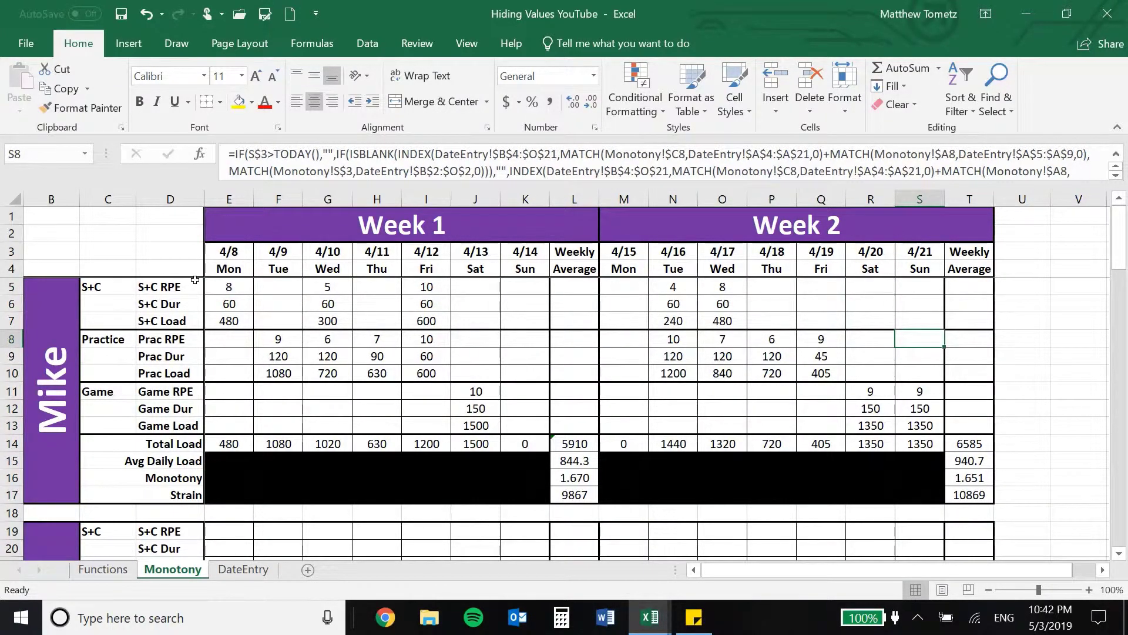
drag(206, 281, 952, 482)
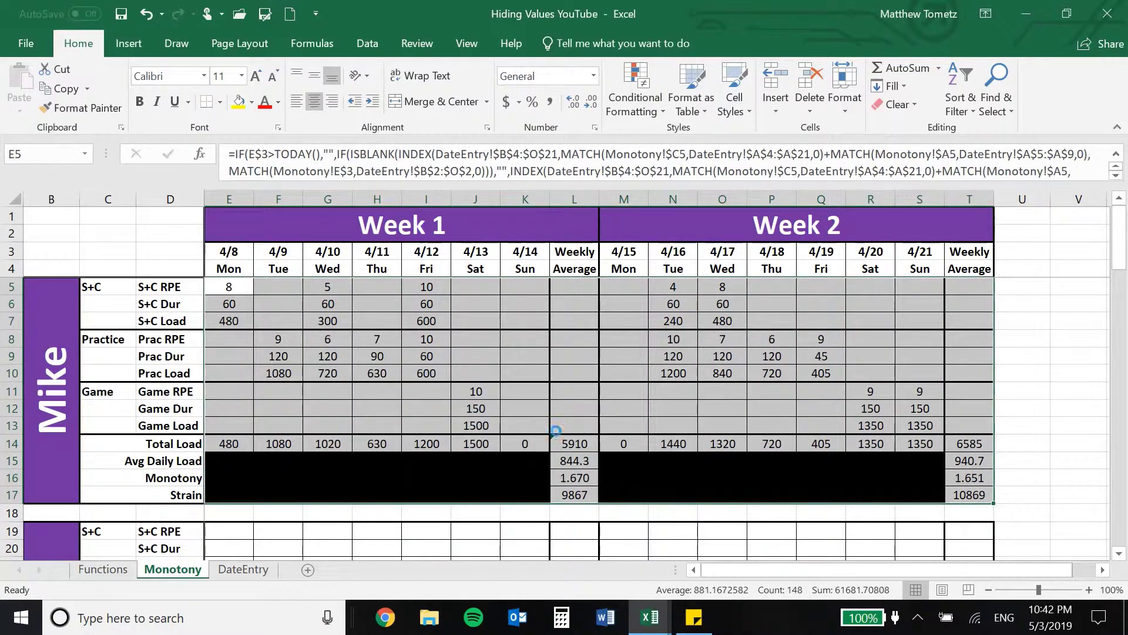
Paste Mike's E5:T17 formula block into Sally's, Joe's, Molly's and Phil's blocks at E19, E33, E47 and E61.
key(ctrl+c)
scroll(353, 382, down, 2)
click(230, 427)
key(ctrl+v)
scroll(196, 383, down, 5)
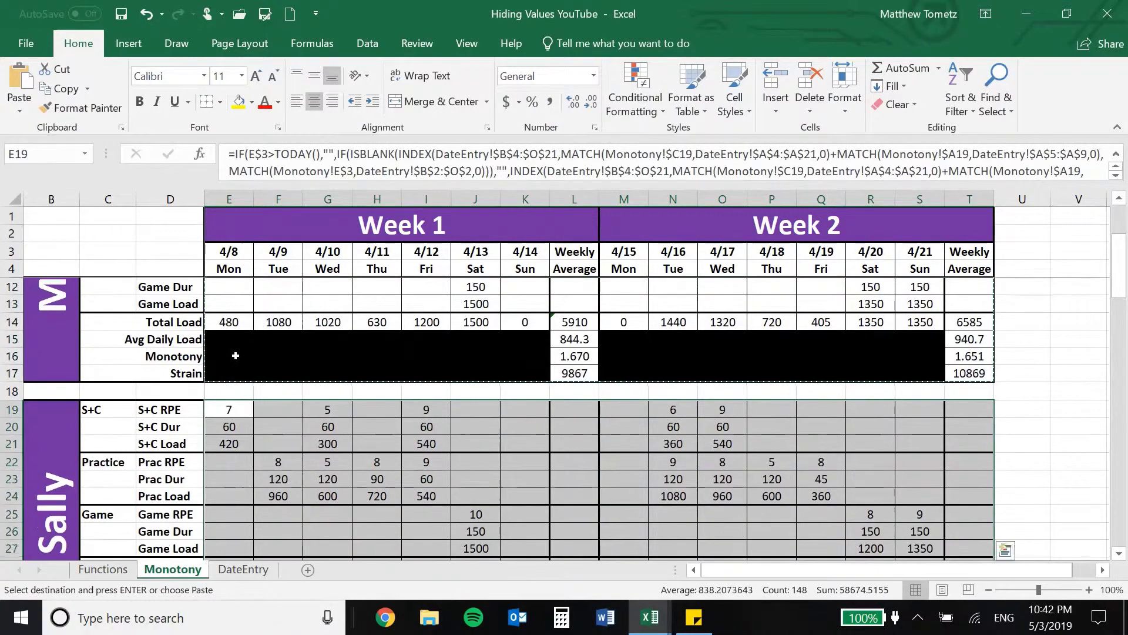
click(229, 411)
key(ctrl+v)
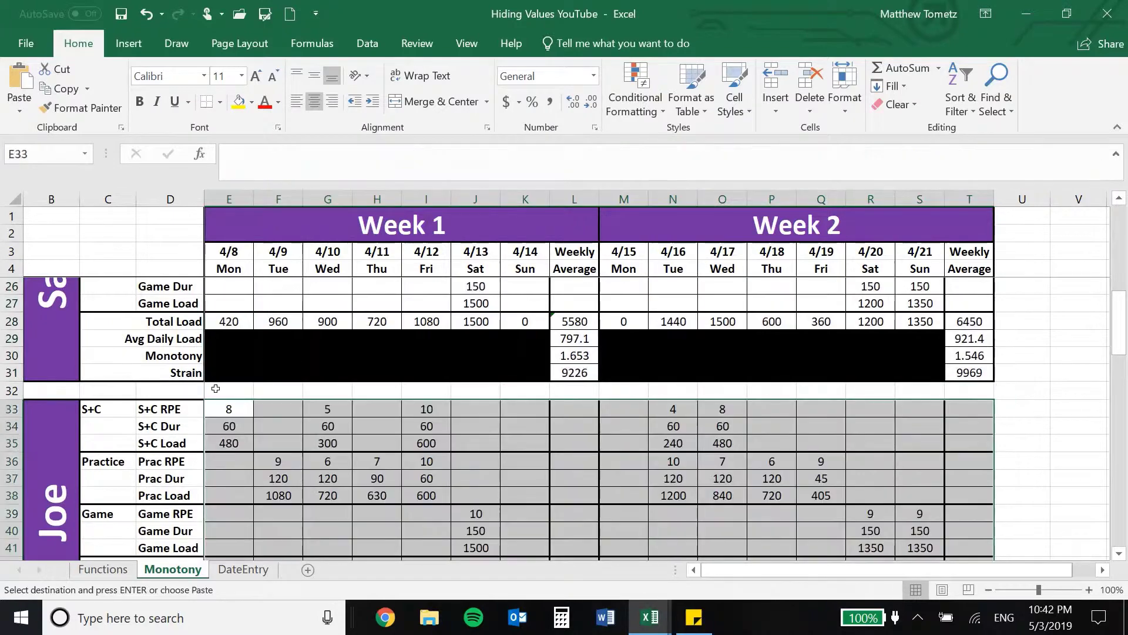
scroll(223, 400, down, 5)
click(211, 387)
key(ctrl+v)
scroll(212, 388, down, 4)
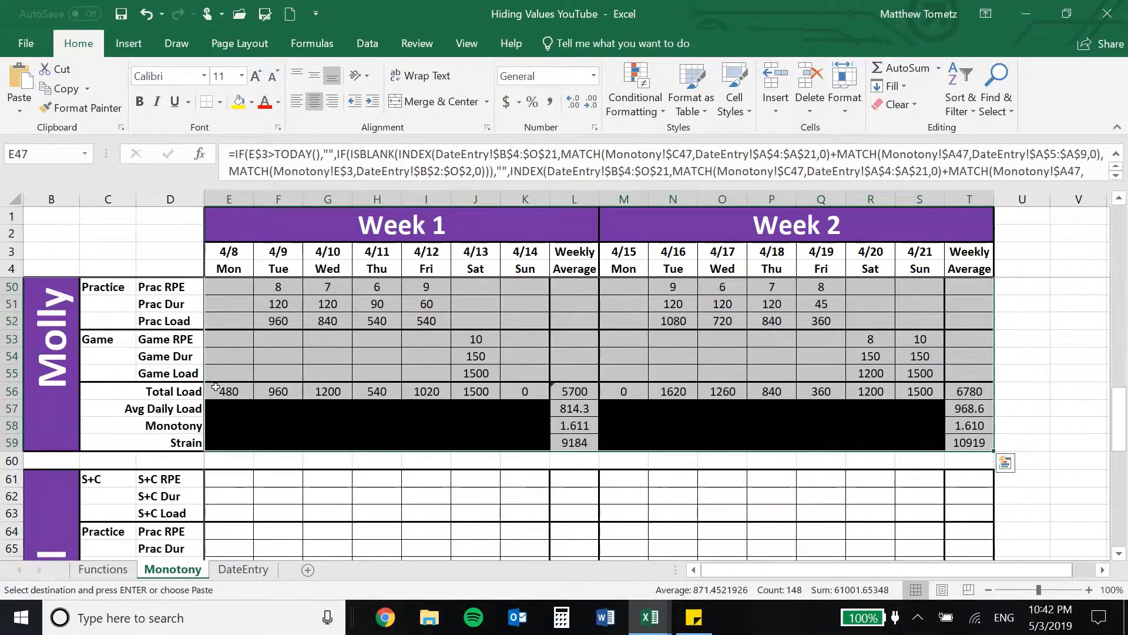
click(224, 422)
key(ctrl+v)
Copy Phil's block E61:T73 for reuse in the Team Average.
scroll(220, 410, down, 3)
scroll(219, 411, down, 2)
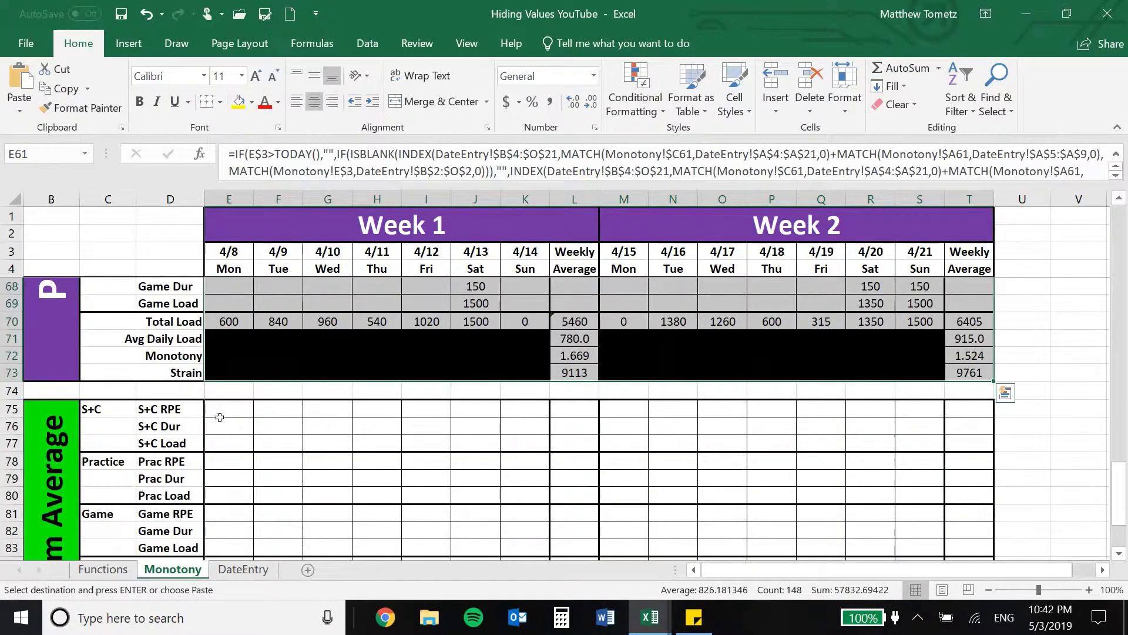
scroll(218, 397, down, 1)
scroll(235, 385, up, 4)
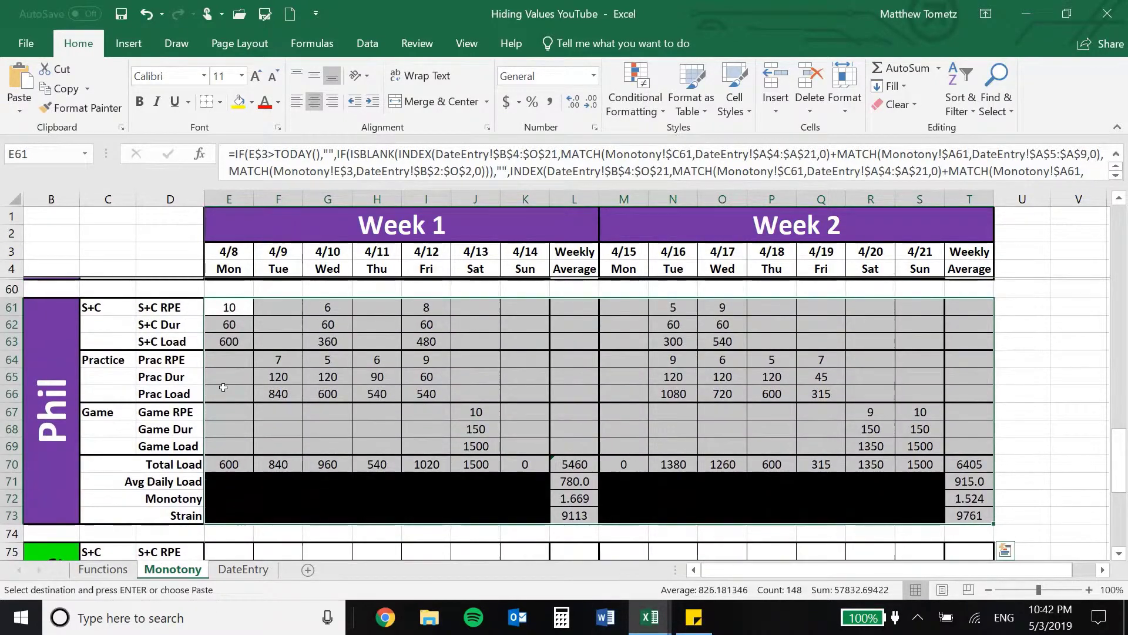
key(Escape)
click(267, 368)
scroll(239, 392, down, 3)
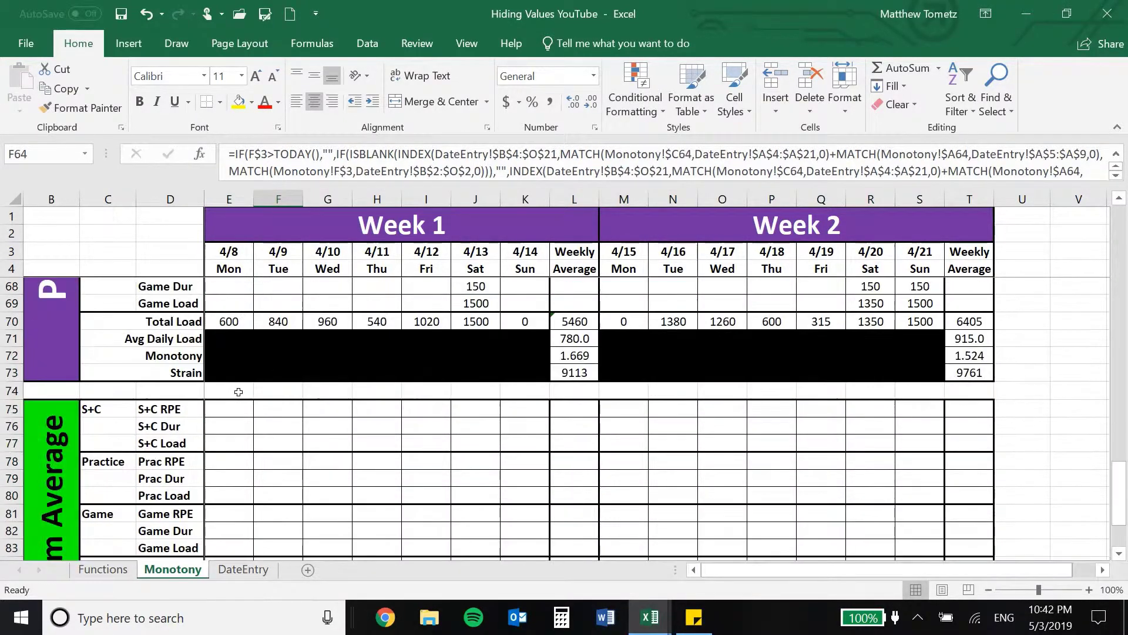
scroll(223, 402, up, 3)
scroll(227, 341, down, 2)
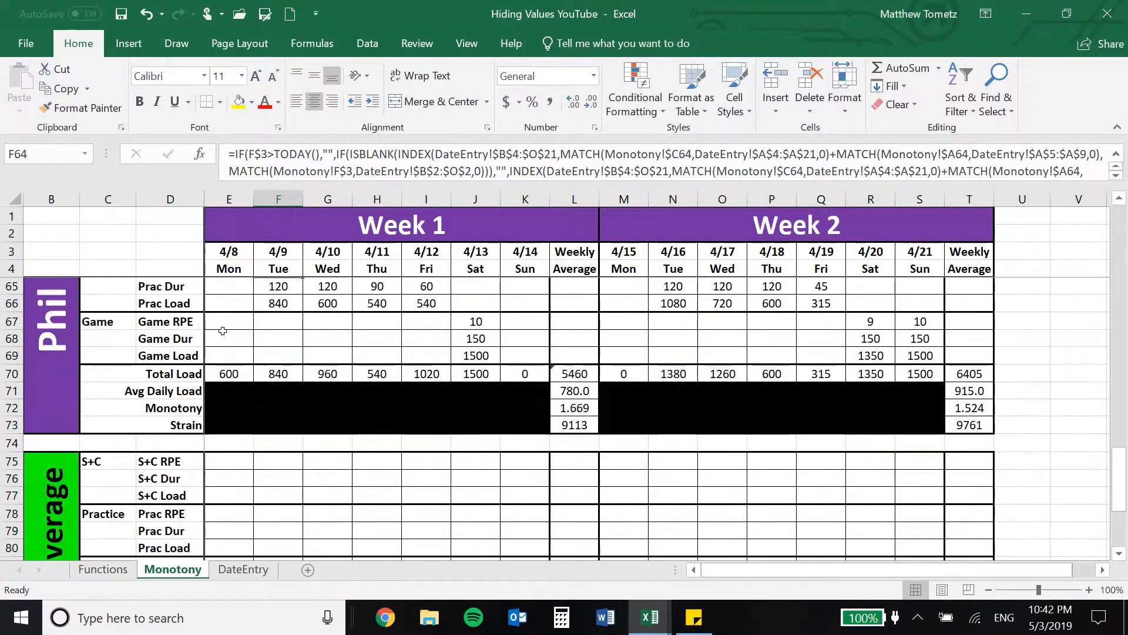
scroll(227, 372, up, 3)
drag(226, 374, 970, 533)
key(ctrl+c)
scroll(437, 403, down, 2)
scroll(437, 403, down, 1)
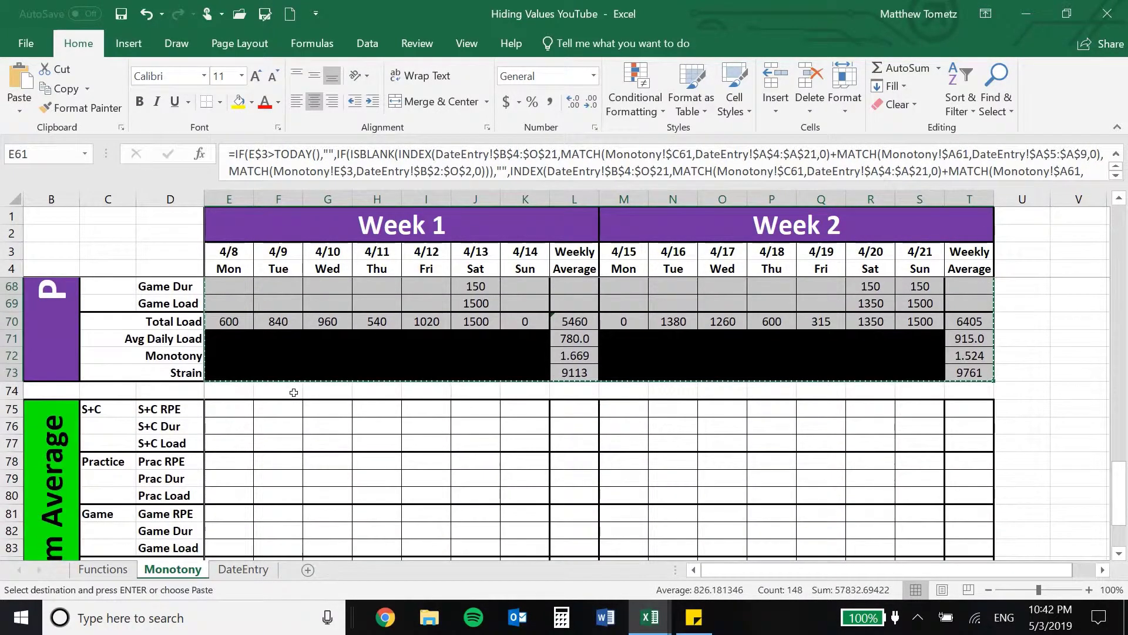
Paste the copied formula block into the Team Average block at E75.
click(241, 401)
key(ctrl+v)
scroll(213, 383, down, 2)
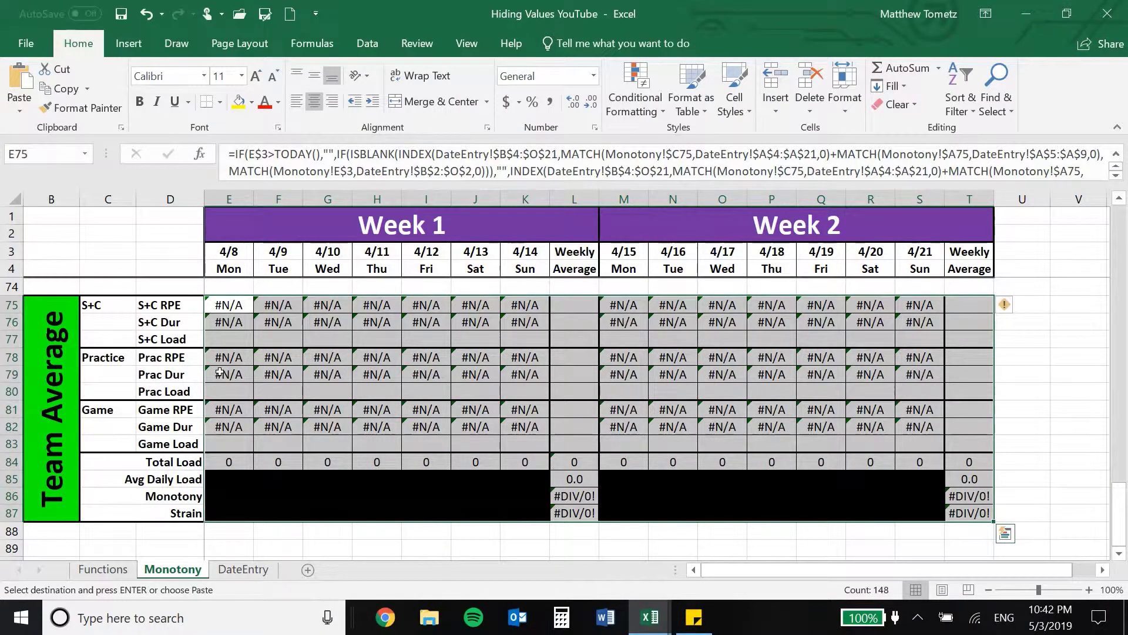
key(Escape)
scroll(219, 372, up, 2)
Clear the Team Average S+C, Prac and Game RPE rows (75, 78, 81) to remove the #N/A errors.
drag(223, 409, 999, 424)
key(Delete)
scroll(233, 428, down, 1)
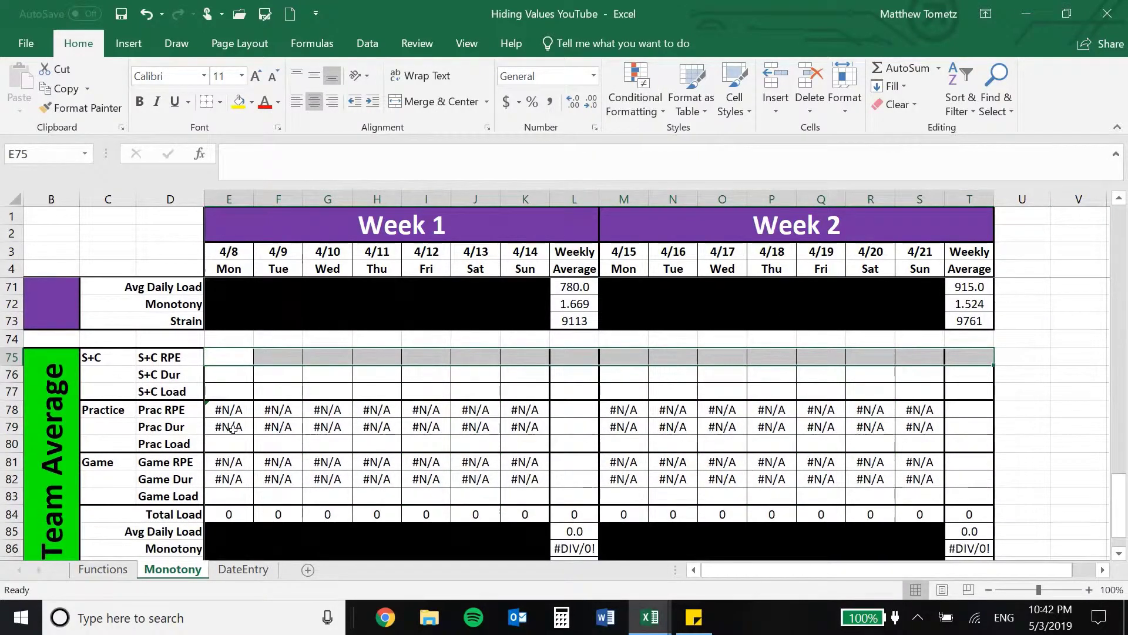
drag(230, 409, 1002, 411)
key(Delete)
scroll(225, 396, down, 1)
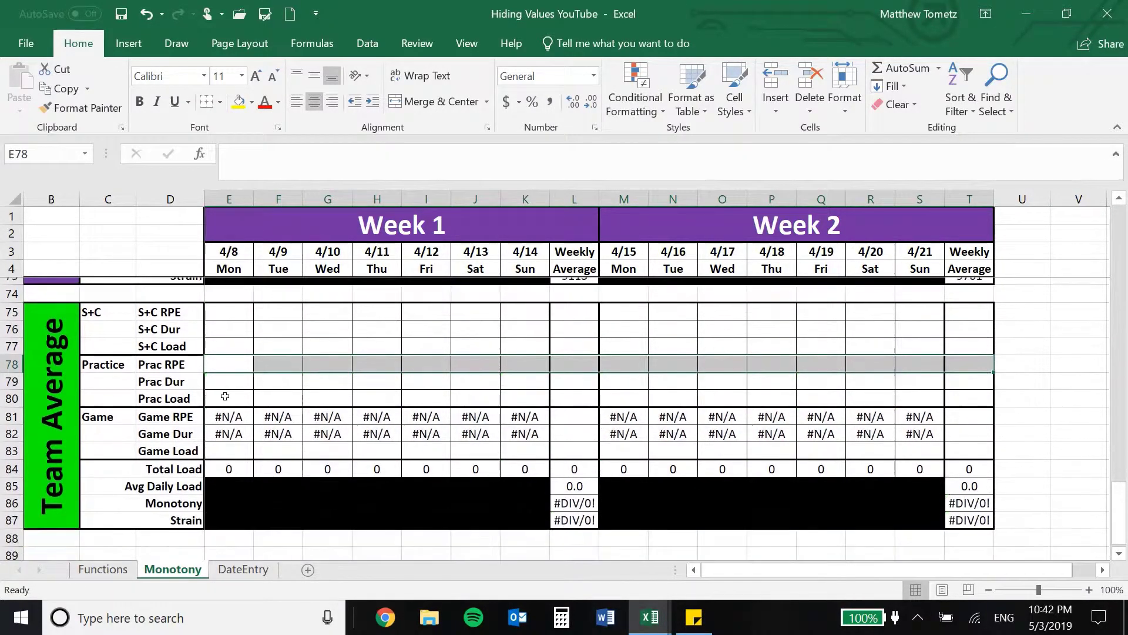
drag(230, 409, 987, 409)
key(Delete)
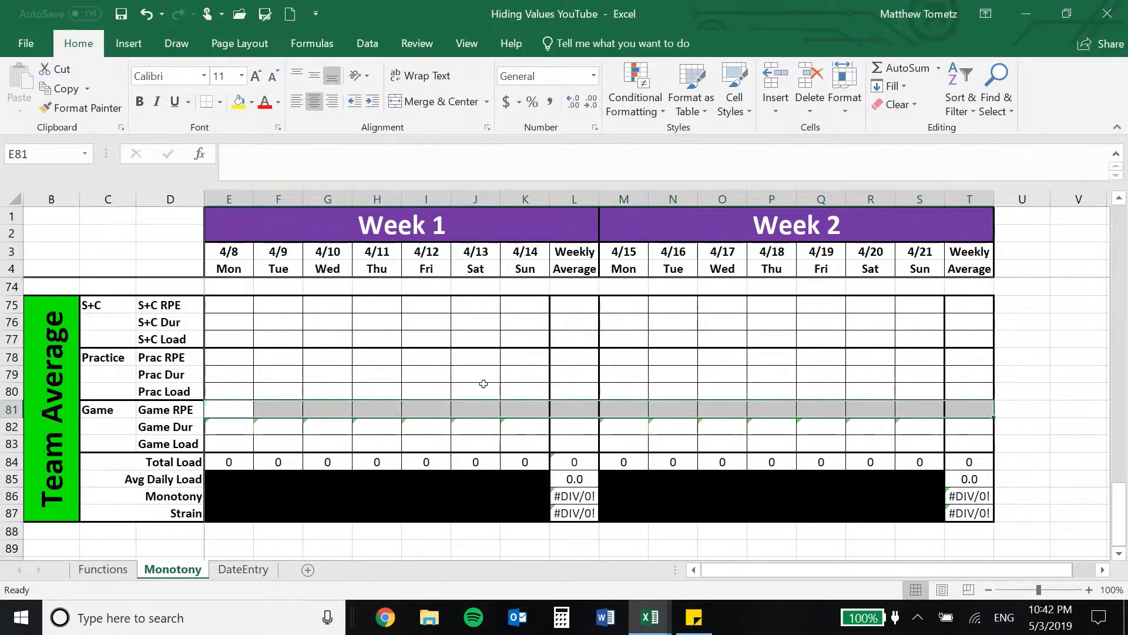
Enter =AVERAGE(E5,E19,E33,E47,E61) in E75 to average the five athletes' Monday S+C RPE.
click(224, 304)
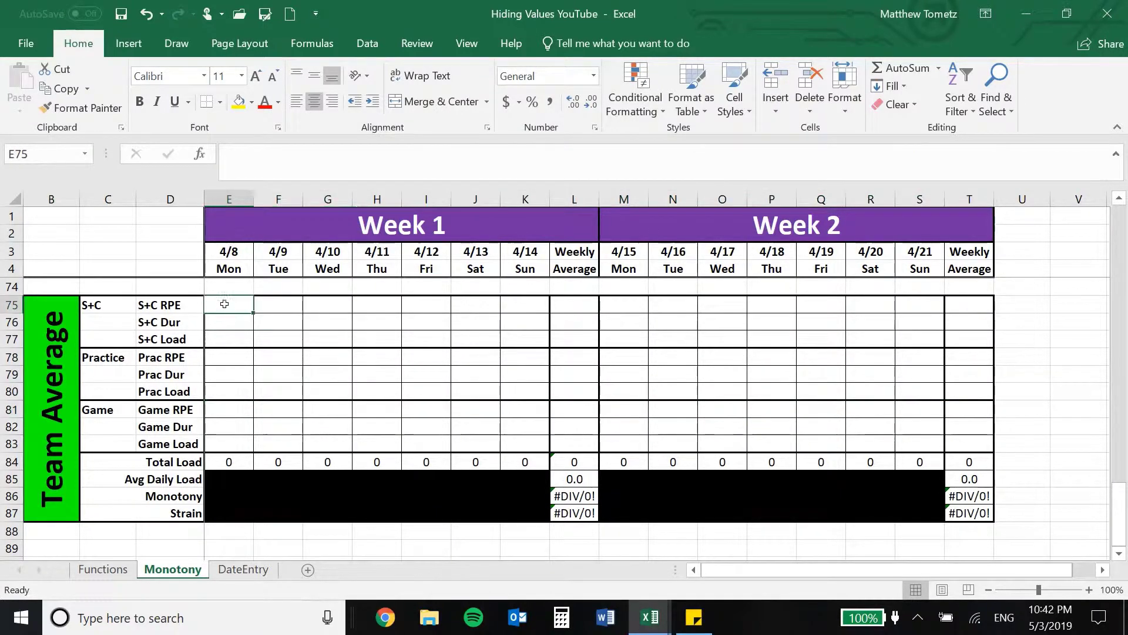
text(=)
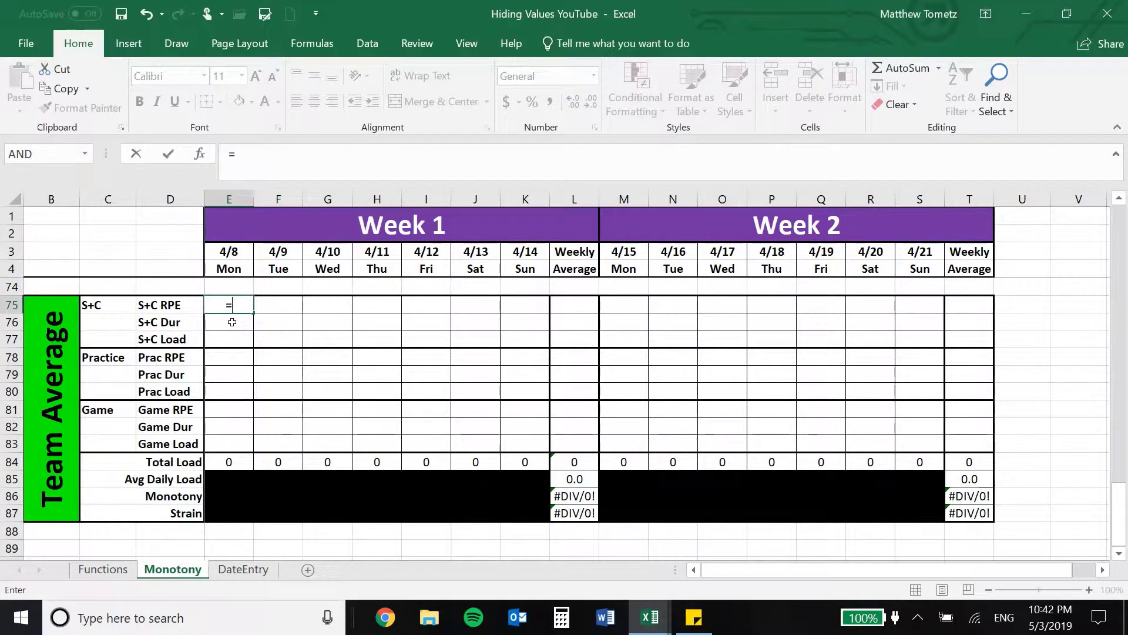
text(average()
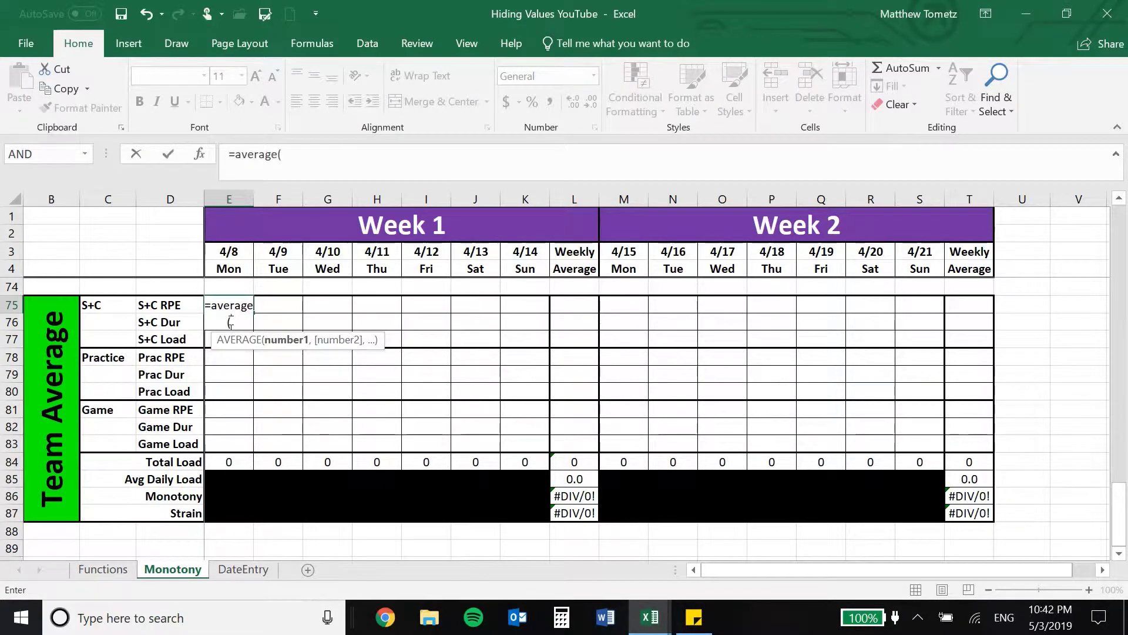
scroll(230, 322, up, 20)
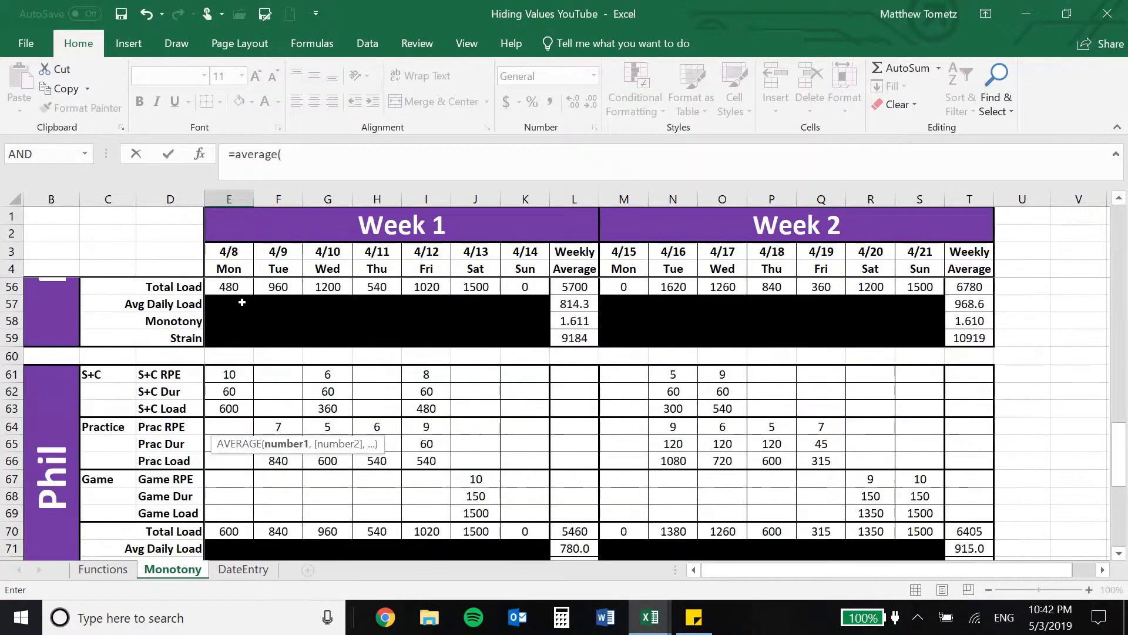
click(230, 286)
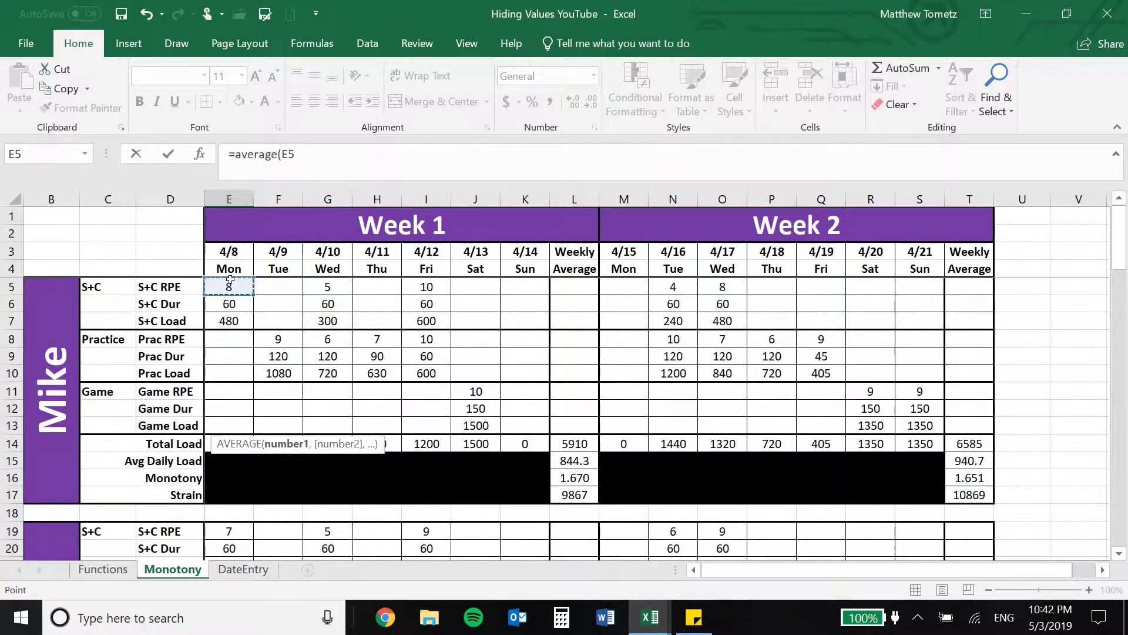
text(,)
scroll(227, 390, down, 2)
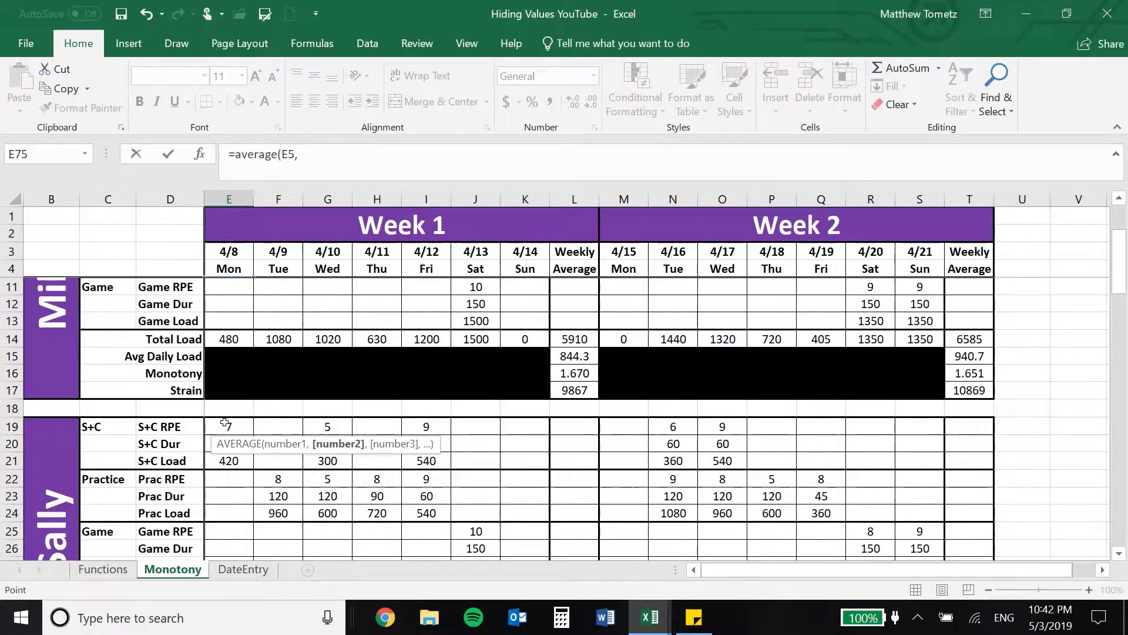
click(225, 425)
text(,)
scroll(220, 411, down, 5)
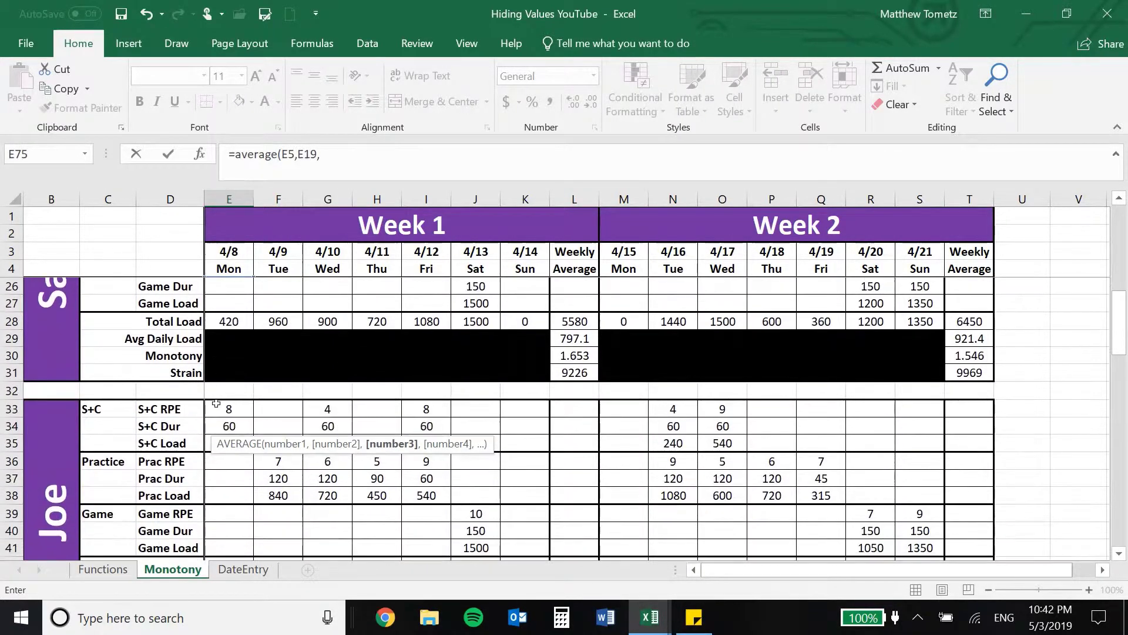
click(216, 404)
text(,)
scroll(217, 394, down, 5)
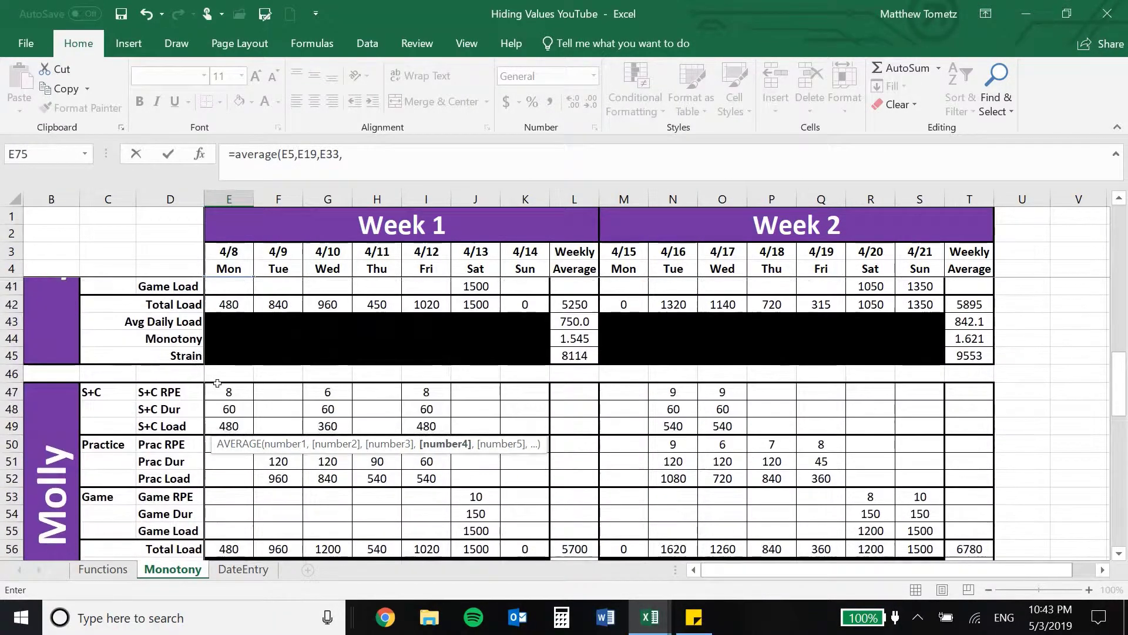
click(217, 383)
text(,)
scroll(217, 388, down, 4)
click(220, 418)
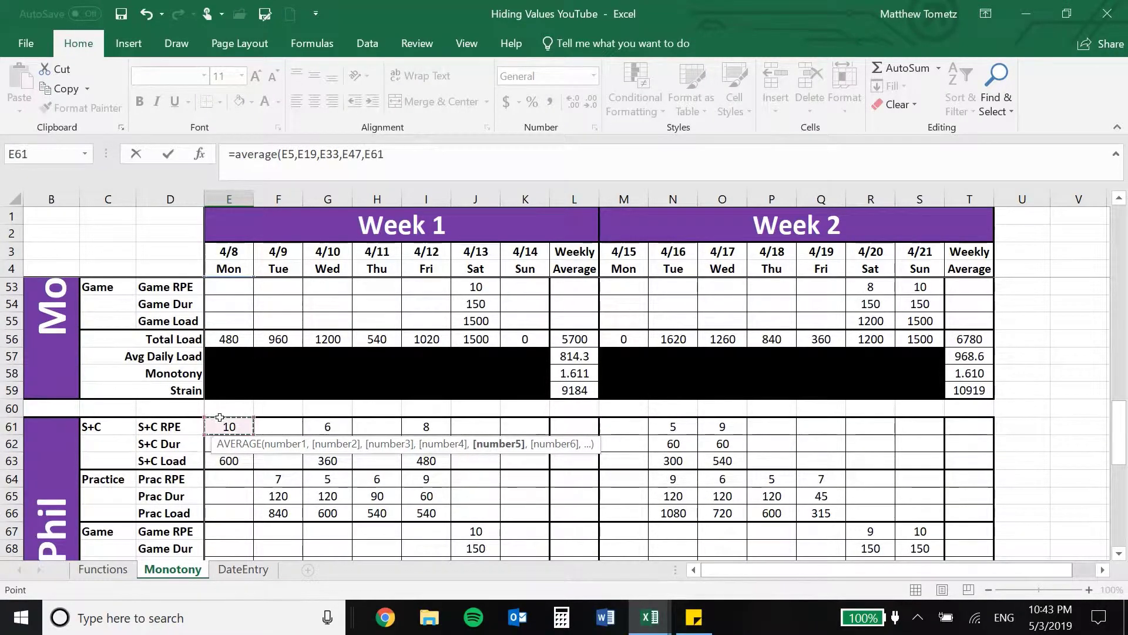
text())
key(Return)
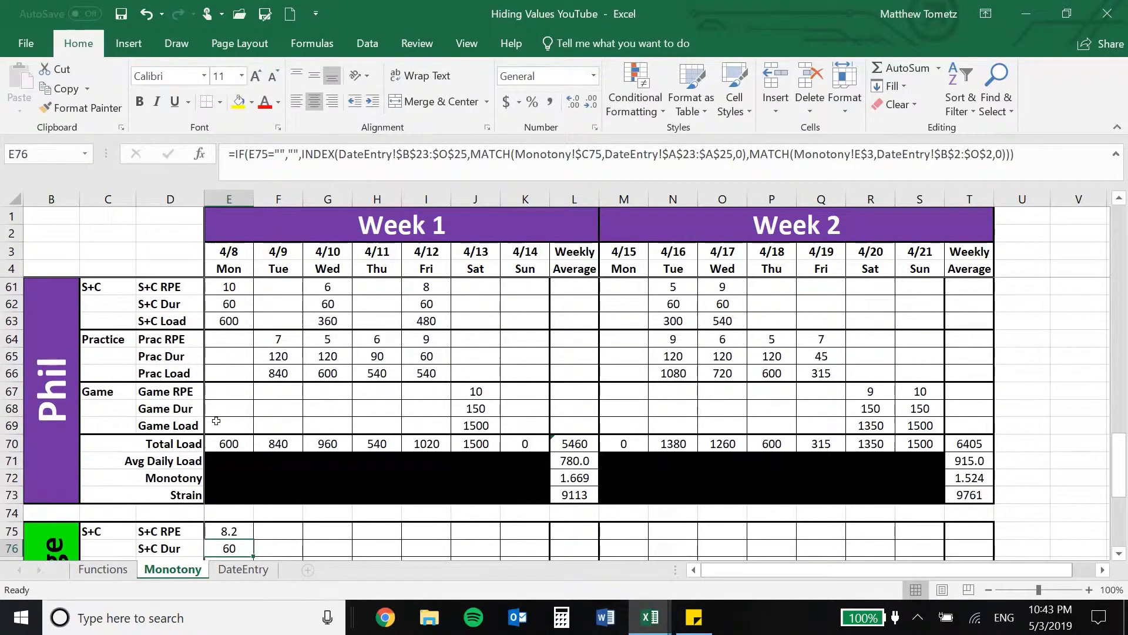
scroll(217, 421, down, 3)
click(226, 376)
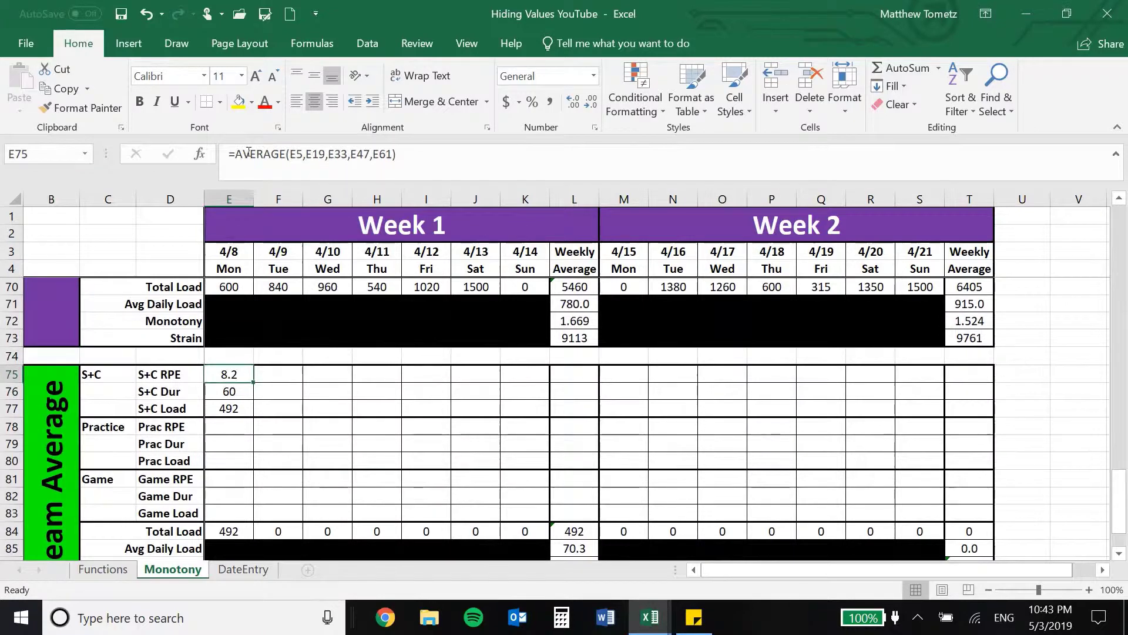
Change E75's formula to IFERROR(AVERAGE(E5,E19,E33,E47,E61),"").
click(233, 152)
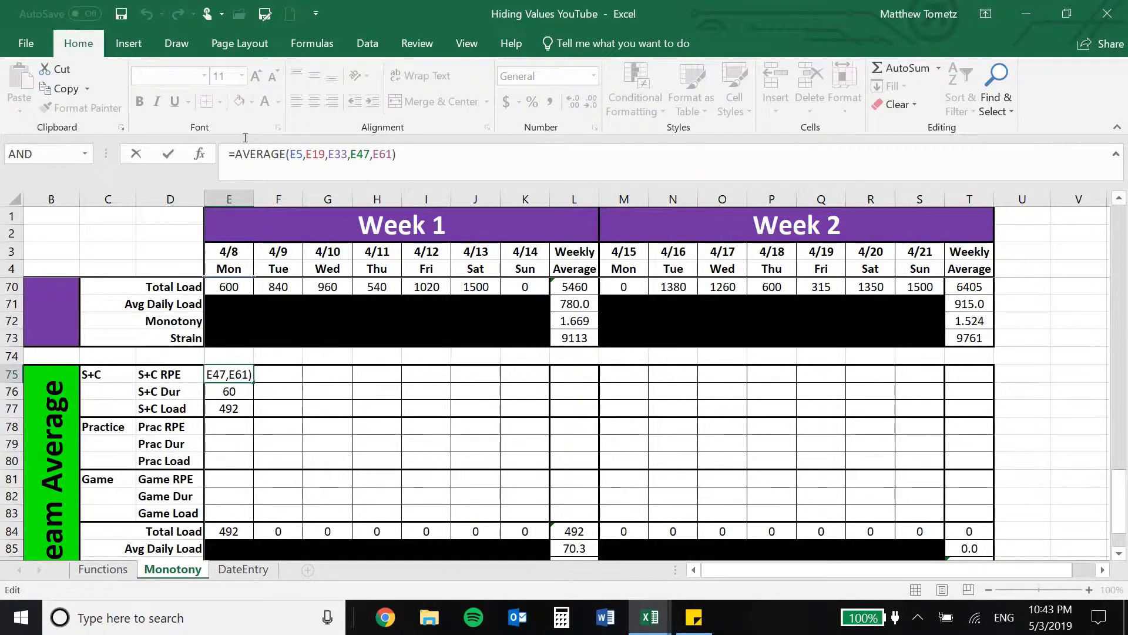
text(iferror)
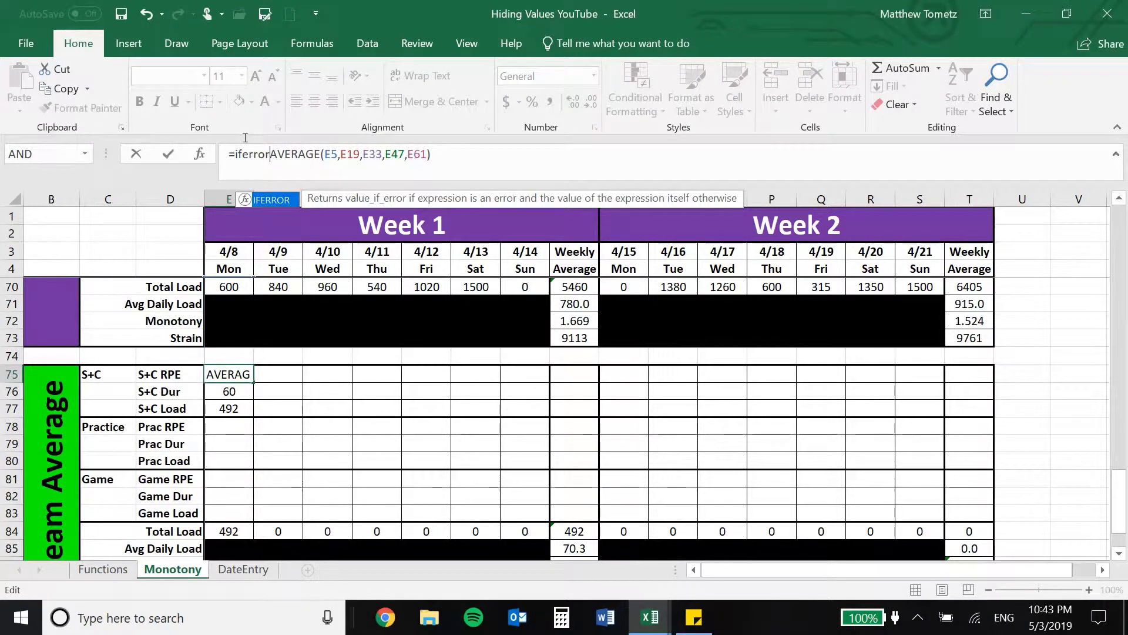
text(()
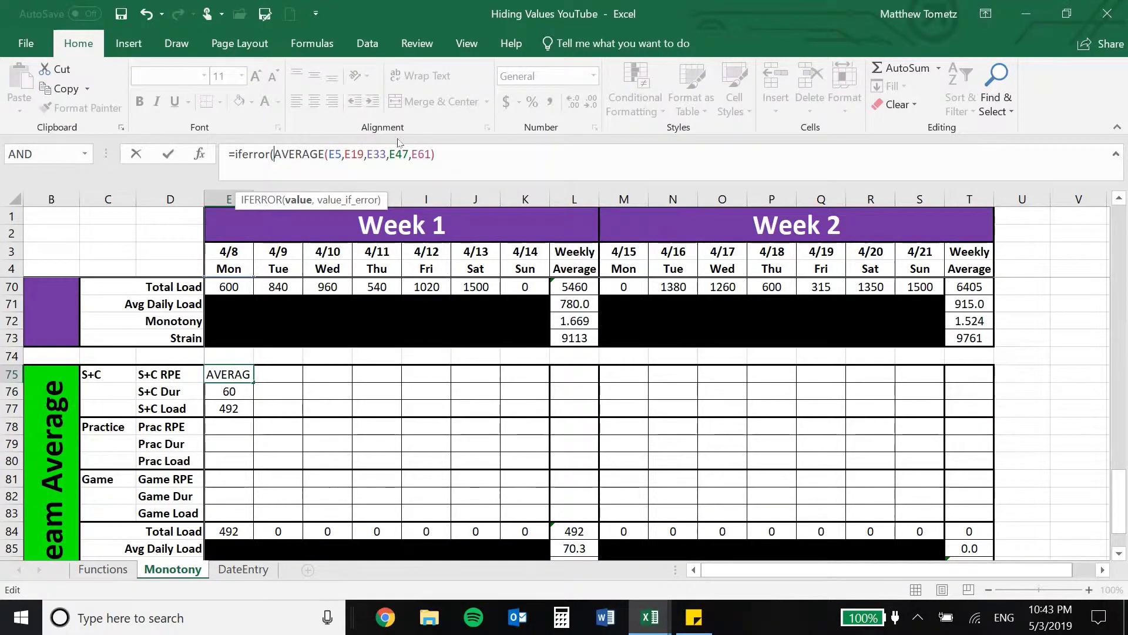
text(,""))
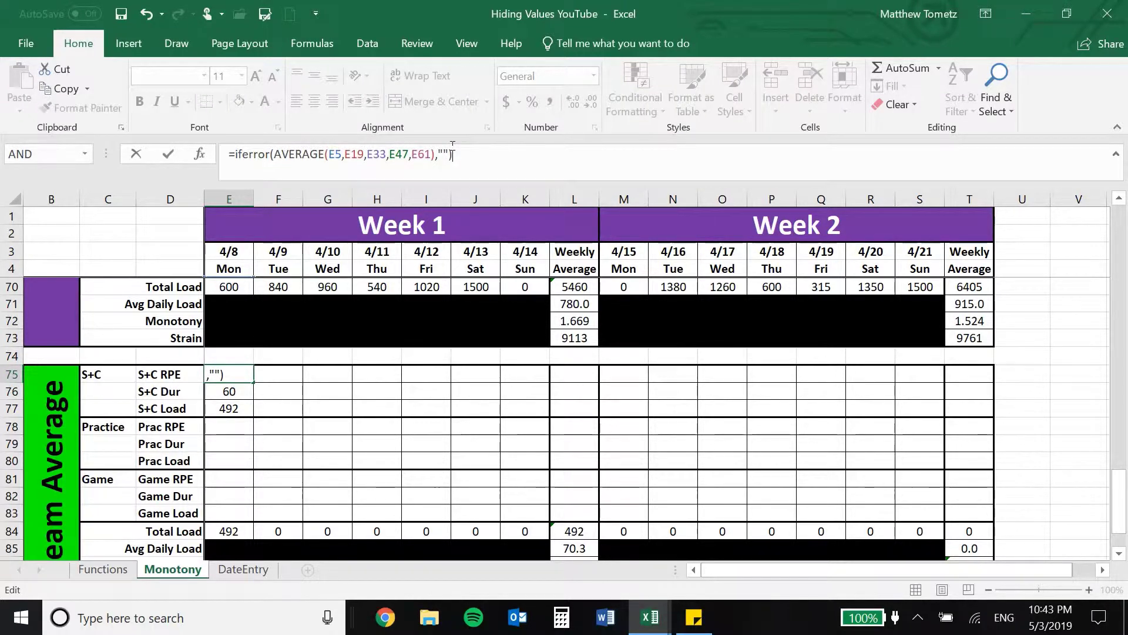
key(Return)
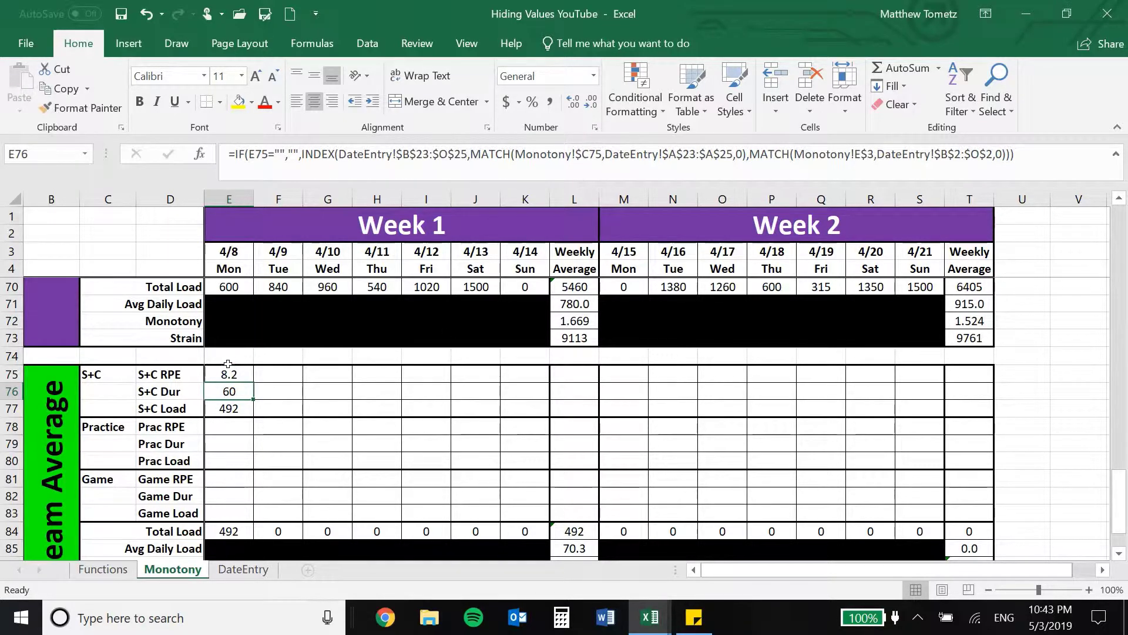
key(Up)
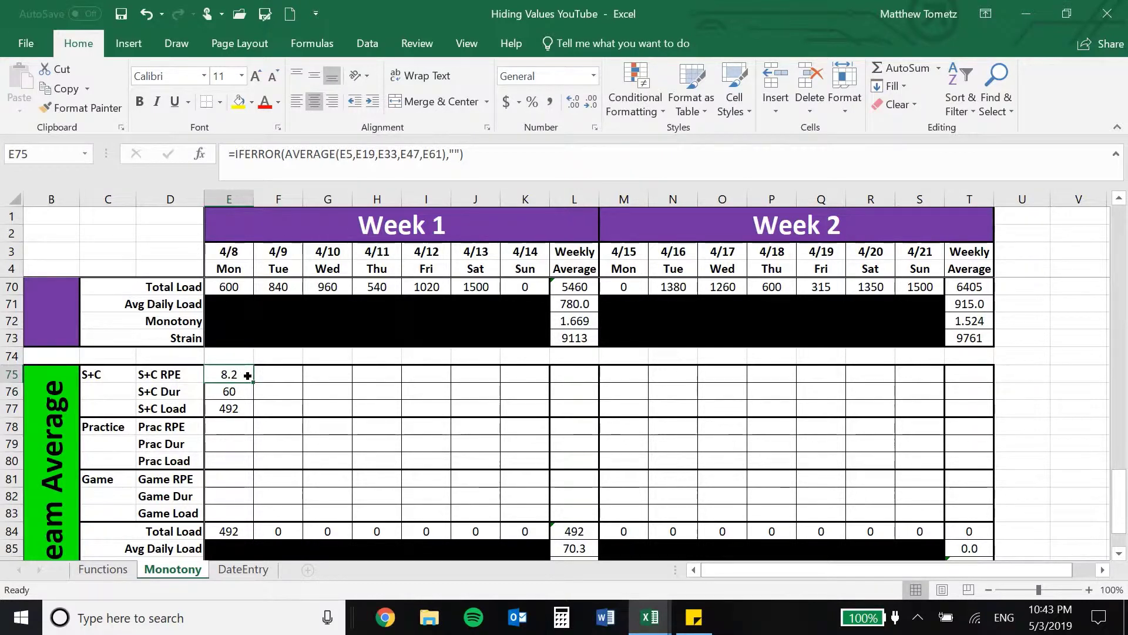
Fill E75's averaging formula across to K75, then strip E75 back to a plain AVERAGE.
drag(248, 375, 521, 371)
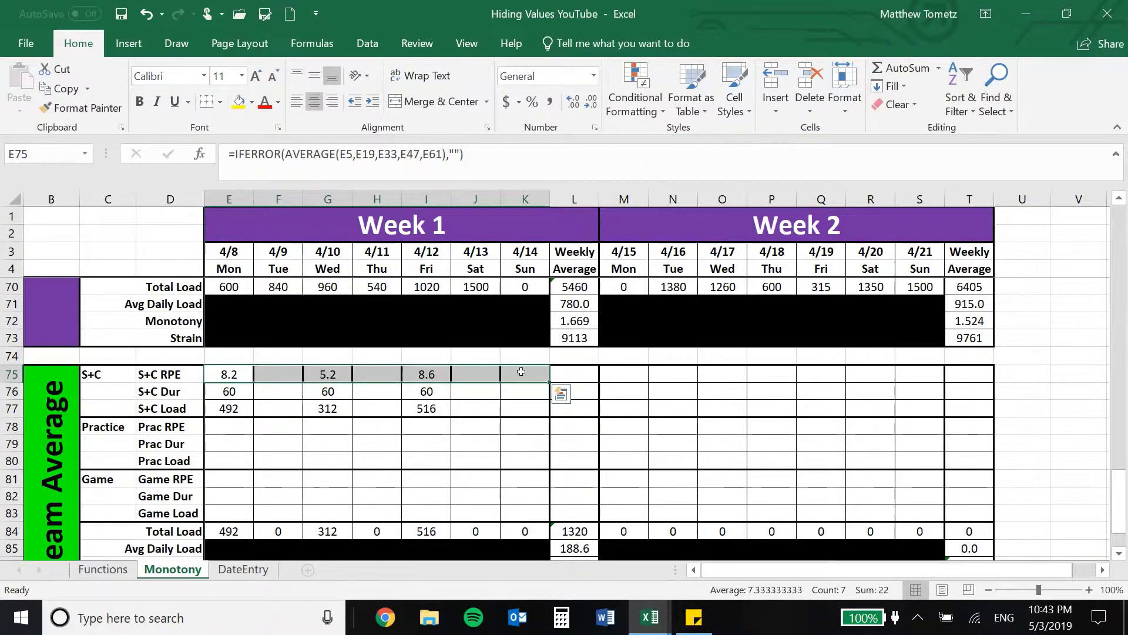
click(225, 367)
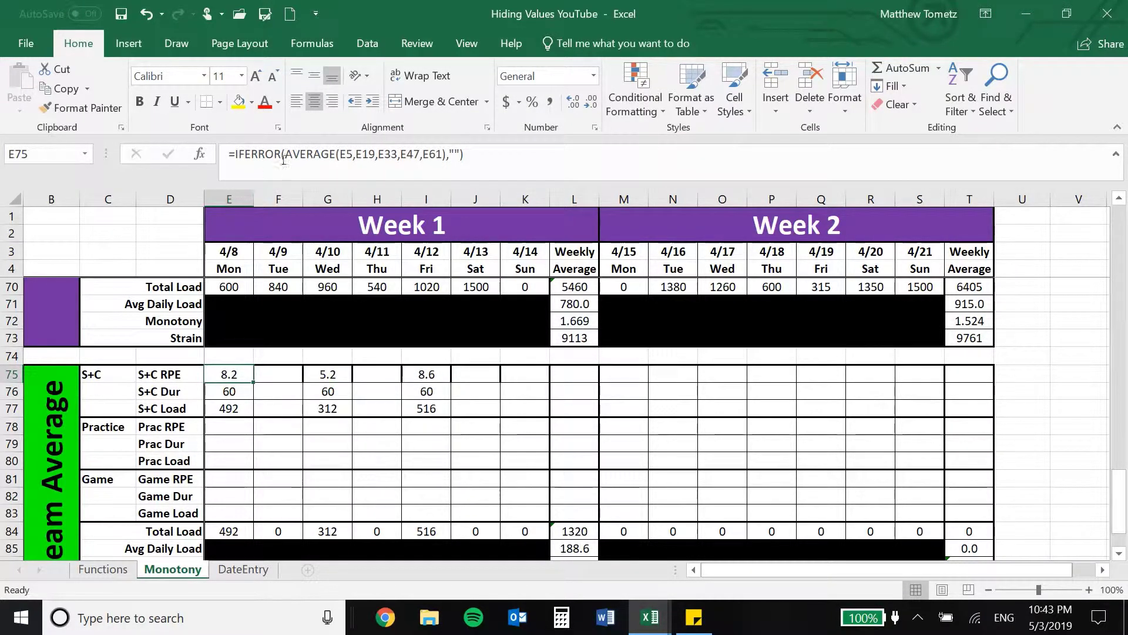
click(280, 147)
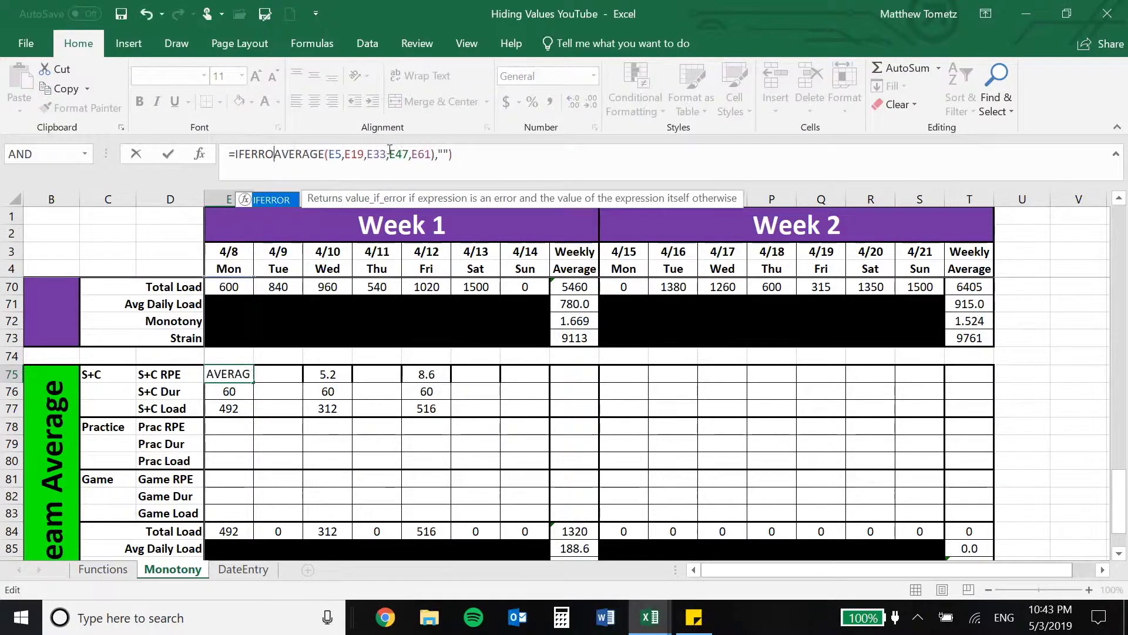
key(BackSpace)
key(BackSpace)
key(BackSpace)
key(BackSpace)
key(BackSpace)
key(BackSpace)
key(BackSpace)
key(BackSpace)
key(Right)
key(Right)
key(Right)
key(Right)
key(Right)
key(Right)
key(Right)
key(Right)
key(Right)
key(Right)
key(Right)
key(Right)
key(Right)
key(Right)
key(Right)
key(Right)
key(Right)
key(Right)
key(Right)
key(Right)
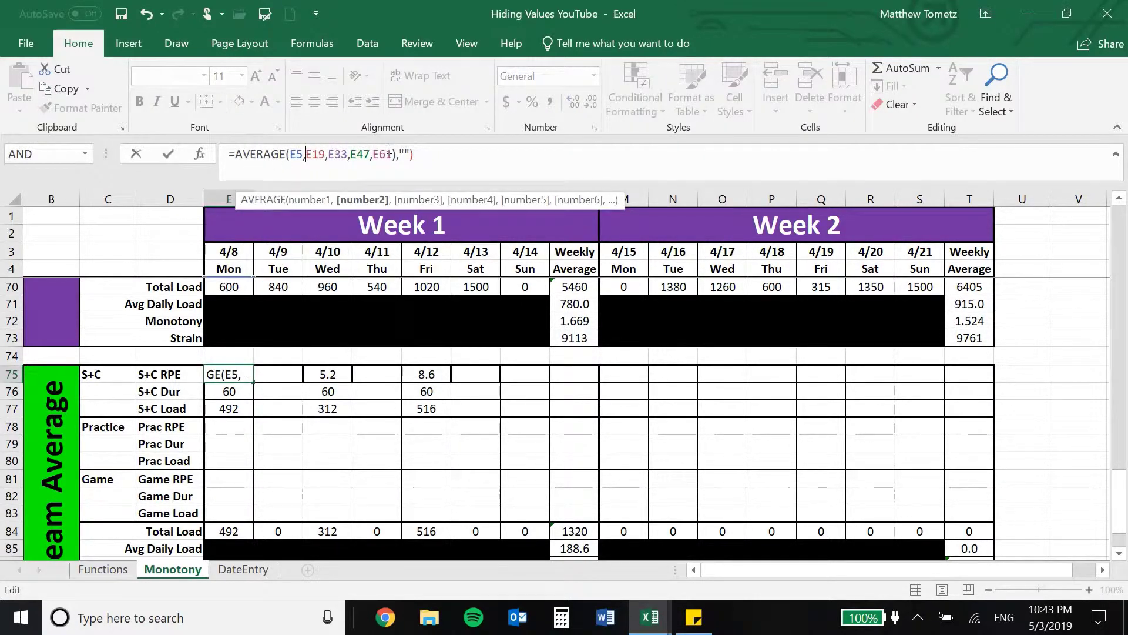
key(End)
key(BackSpace)
key(BackSpace)
key(BackSpace)
key(BackSpace)
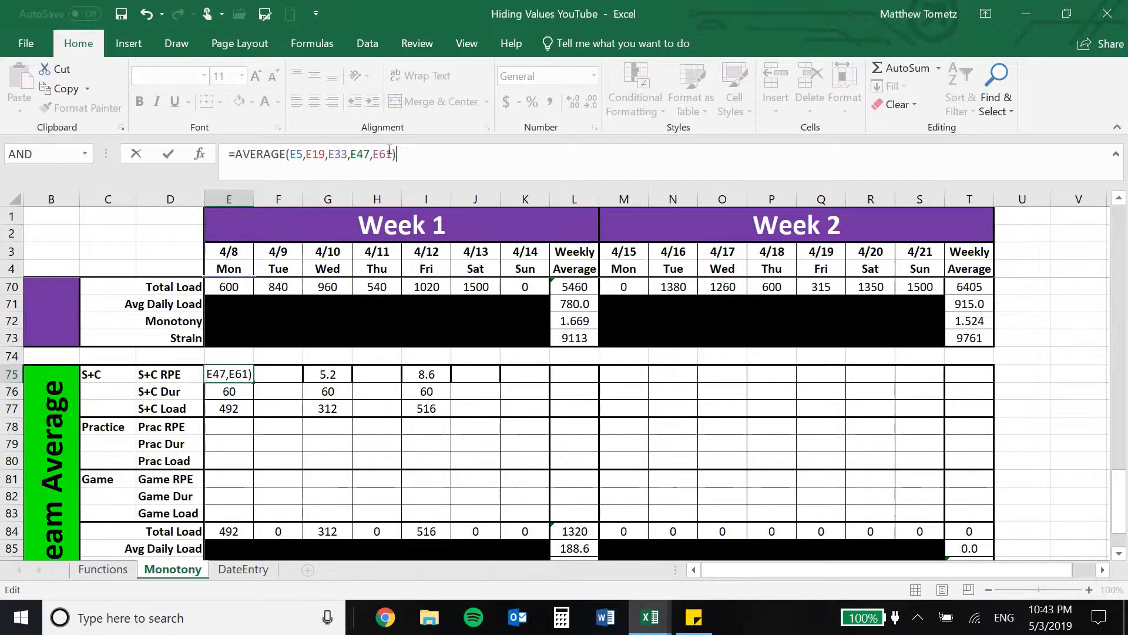
key(Return)
Copy formulas between E75, F75 and G75, leaving F75 with the error-handled average.
click(218, 374)
key(ctrl+c)
click(264, 366)
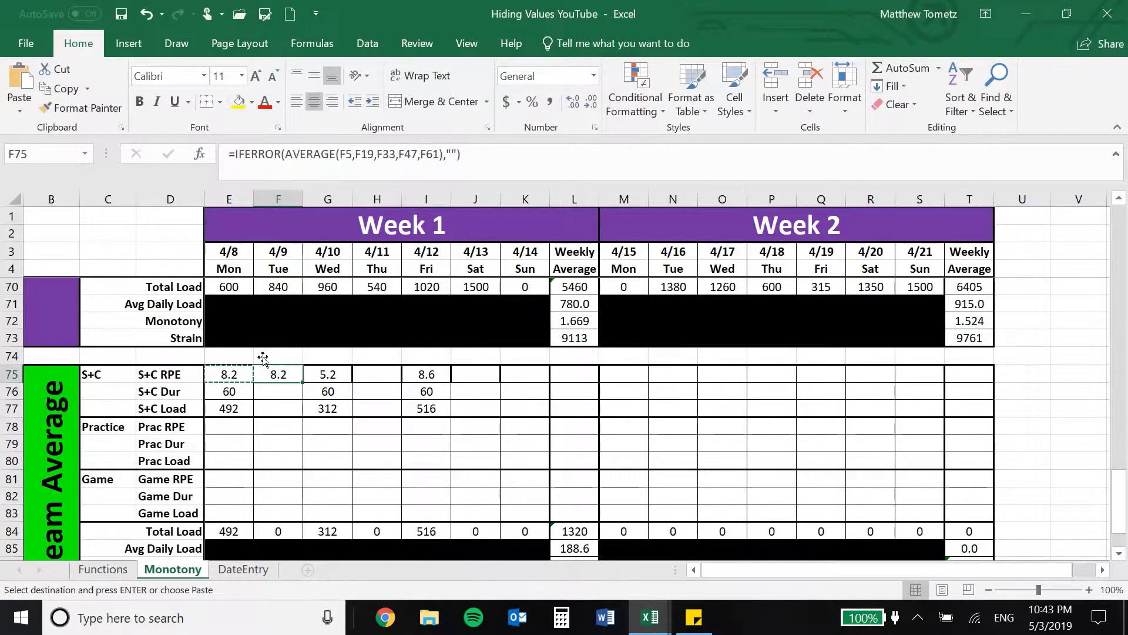
key(ctrl+v)
key(Escape)
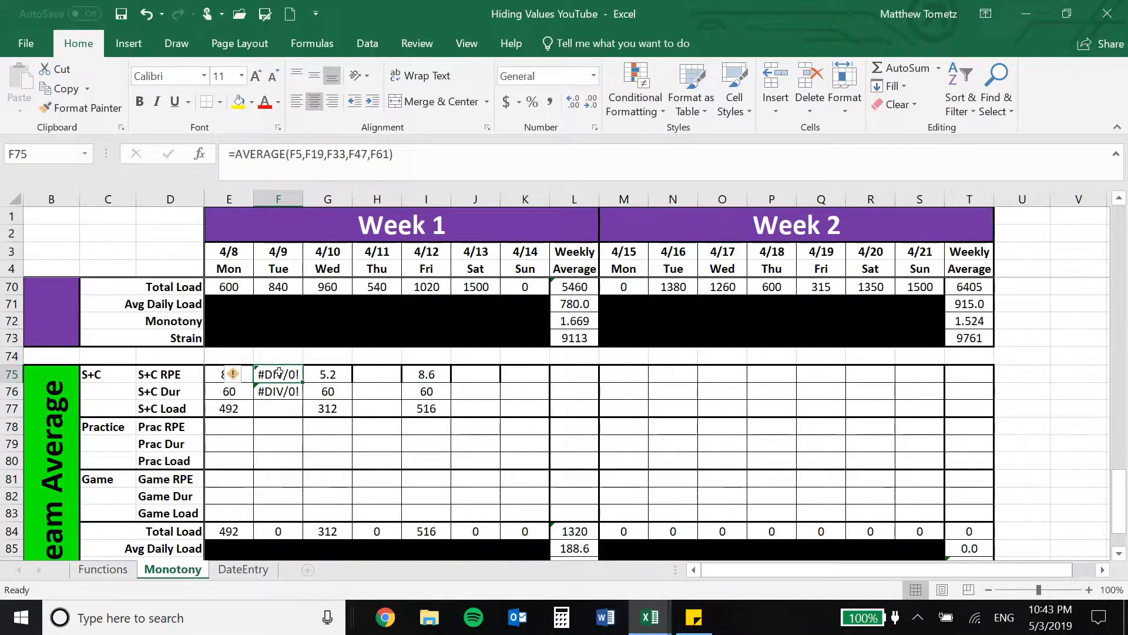
click(310, 369)
key(ctrl+c)
click(274, 367)
key(ctrl+v)
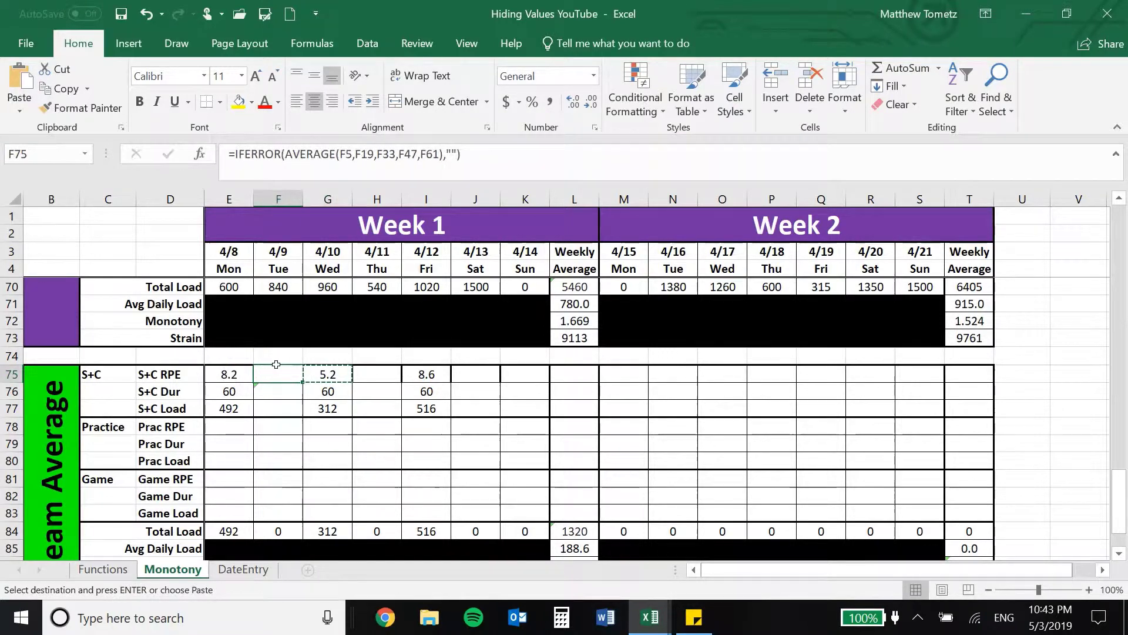
key(Escape)
Apply the Week 2 S+C RPE cells' formatting to E75:K75 with Format Painter.
scroll(262, 350, up, 4)
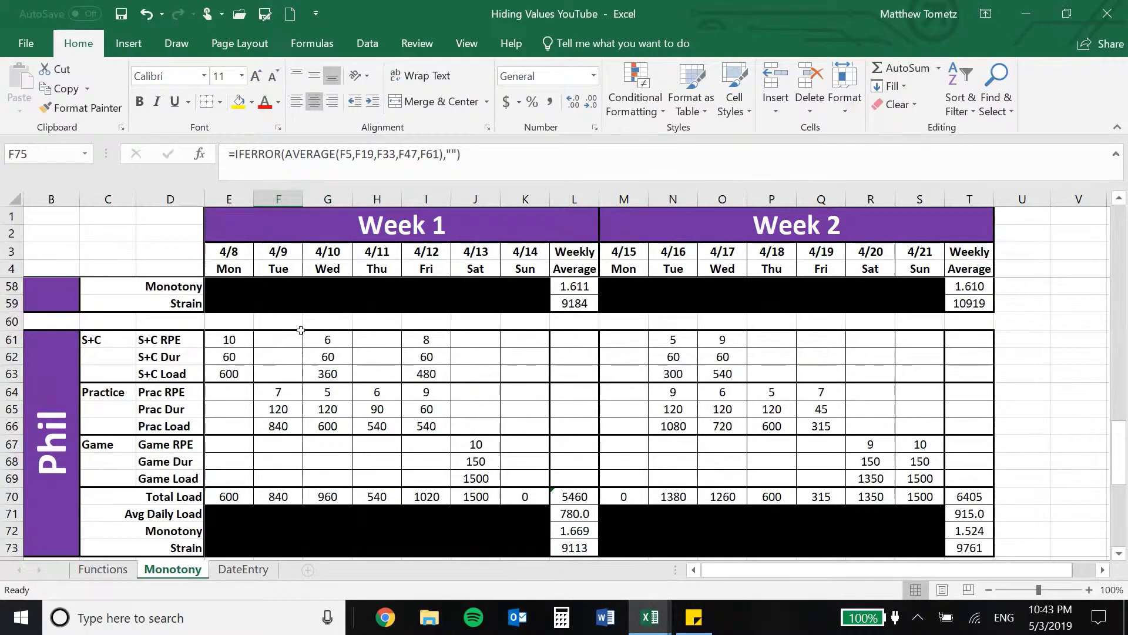
scroll(240, 330, down, 3)
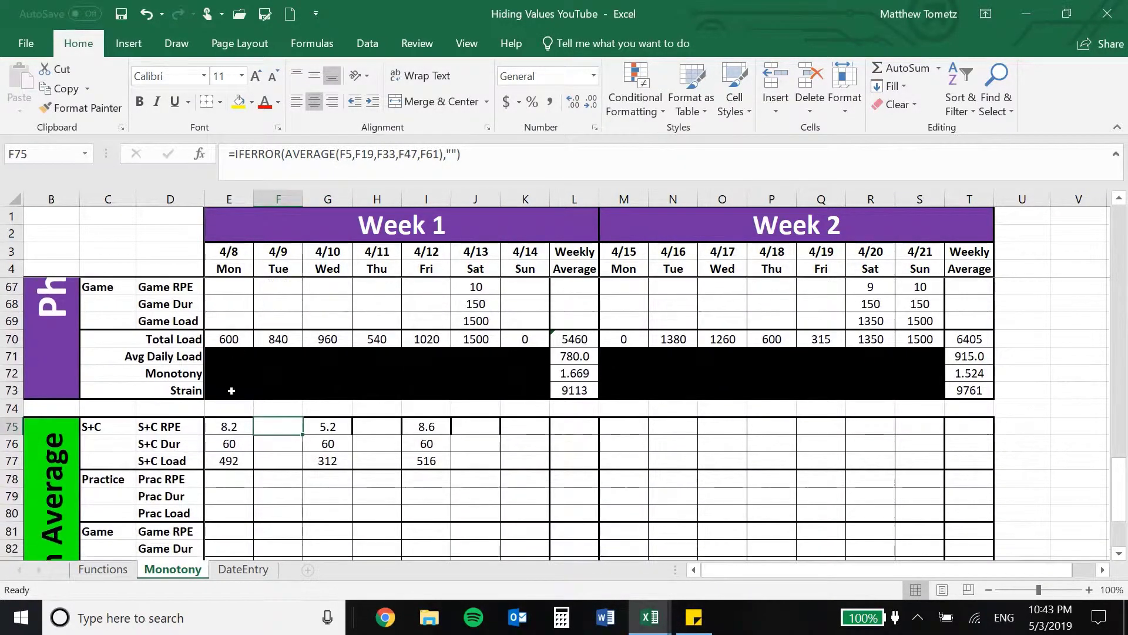
click(234, 425)
scroll(234, 424, up, 2)
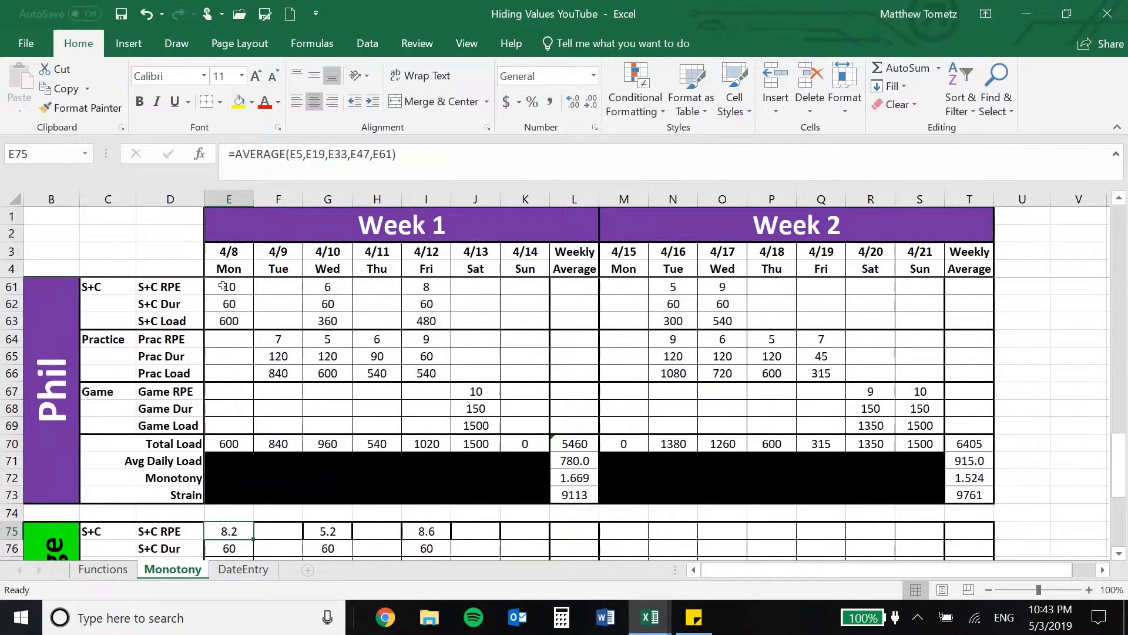
scroll(224, 286, down, 3)
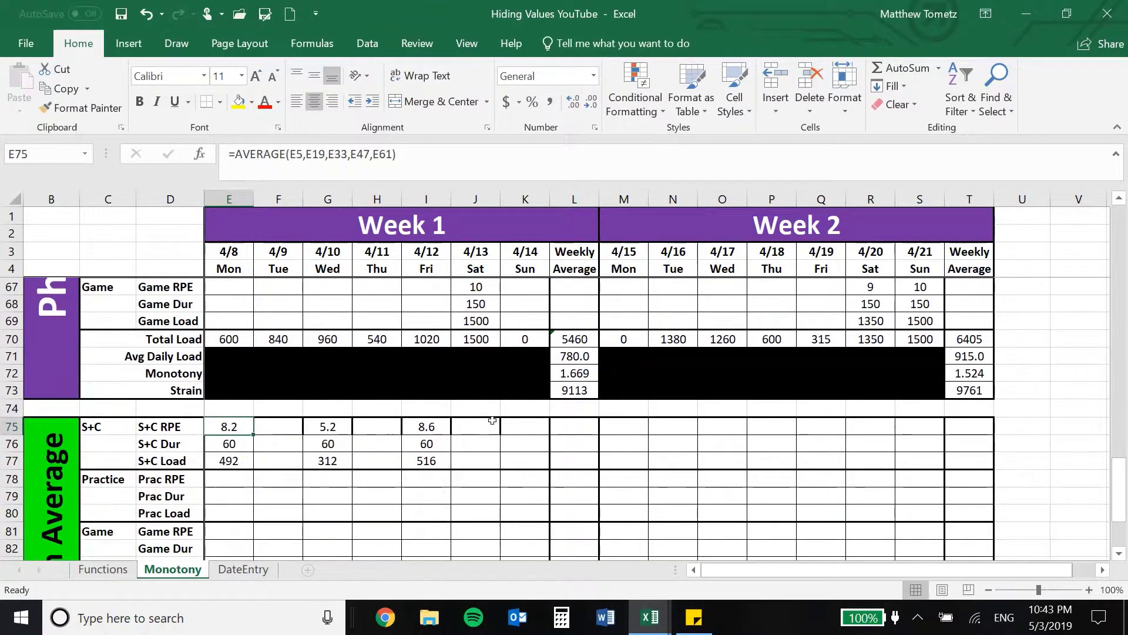
mouse_move(624, 374)
mouse_down()
mouse_move(779, 351)
mouse_move(919, 356)
mouse_move(920, 373)
mouse_up()
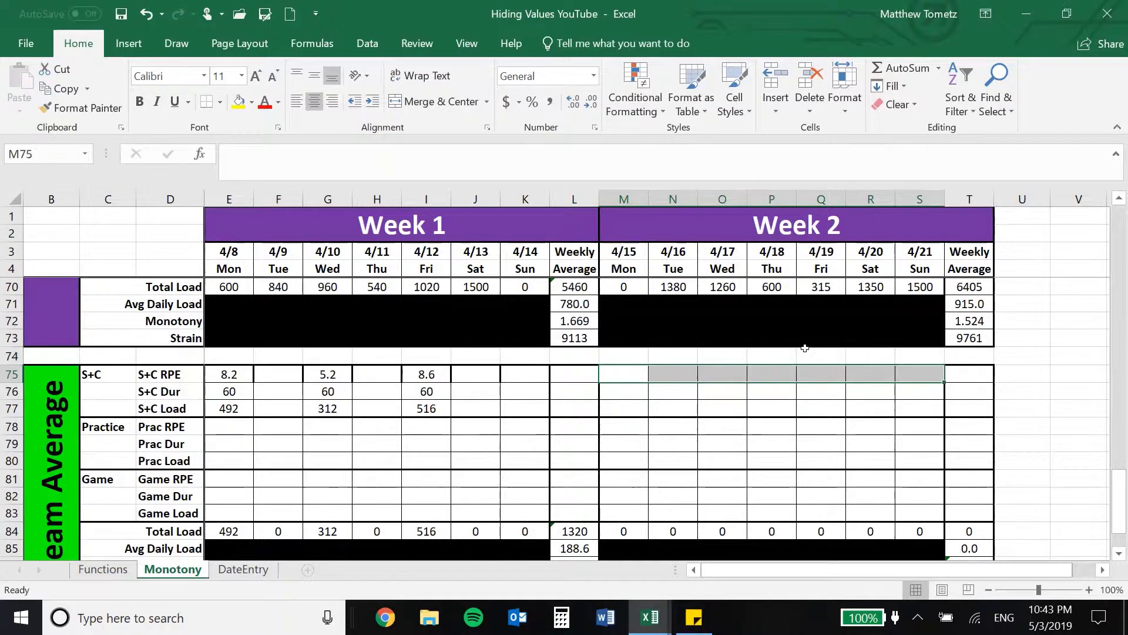
click(82, 108)
click(229, 369)
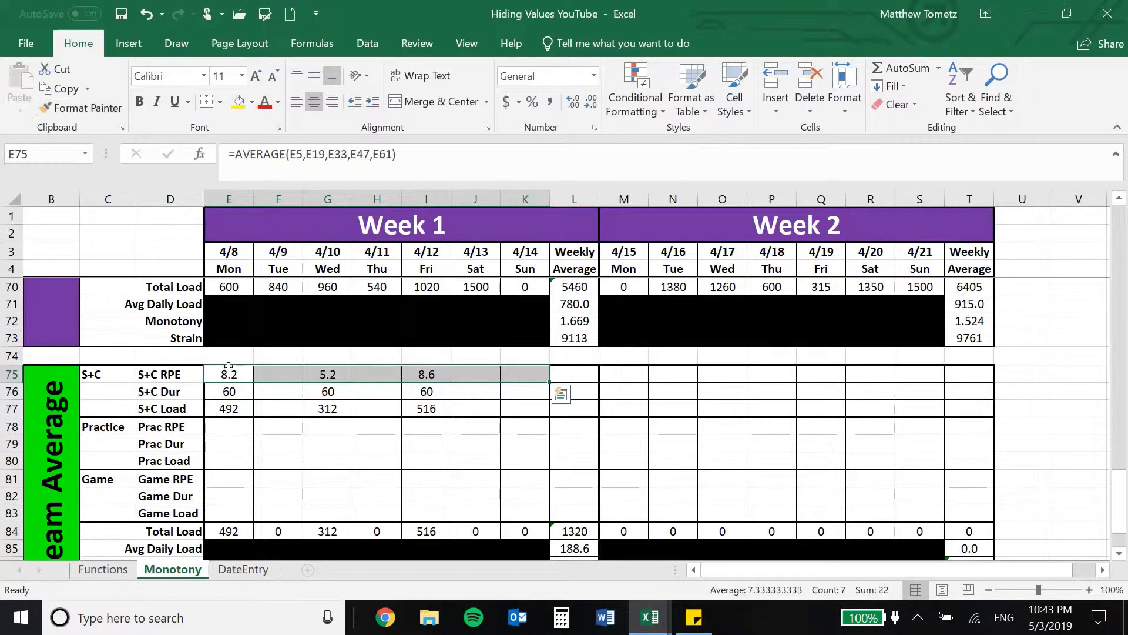
Paste row 75's averaging formulas into the Prac RPE row 78 and the Game rows.
key(ctrl+c)
click(228, 423)
key(ctrl+v)
scroll(218, 417, down, 1)
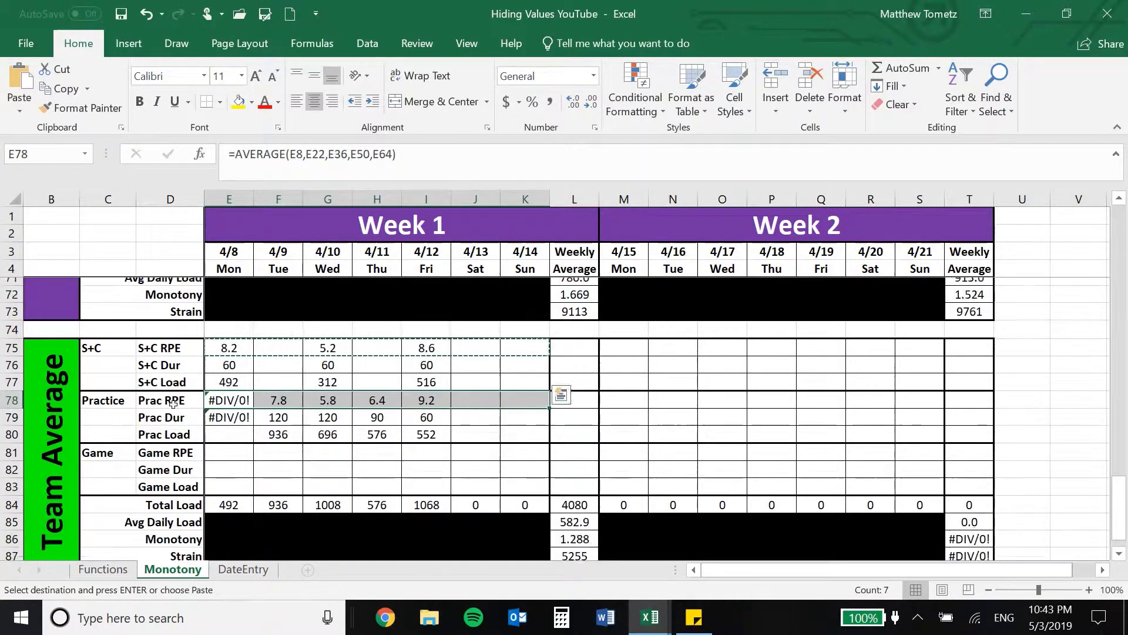
drag(218, 420, 221, 461)
key(ctrl+v)
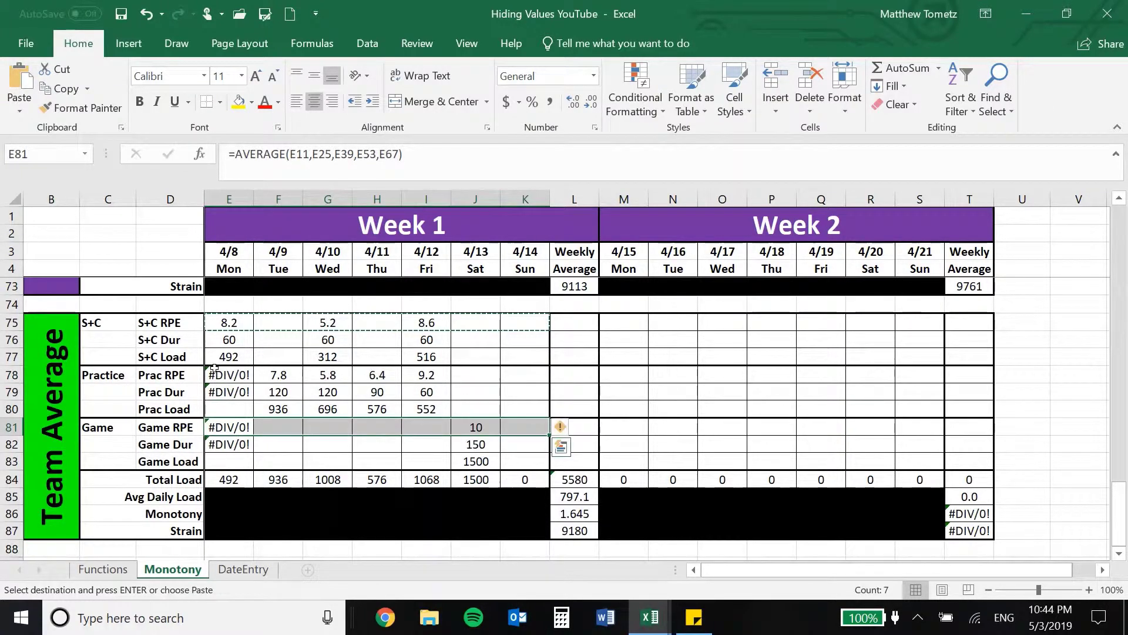
click(214, 369)
Redo the row 78 and Game-row pastes using the error-handled row 75 formulas.
click(270, 318)
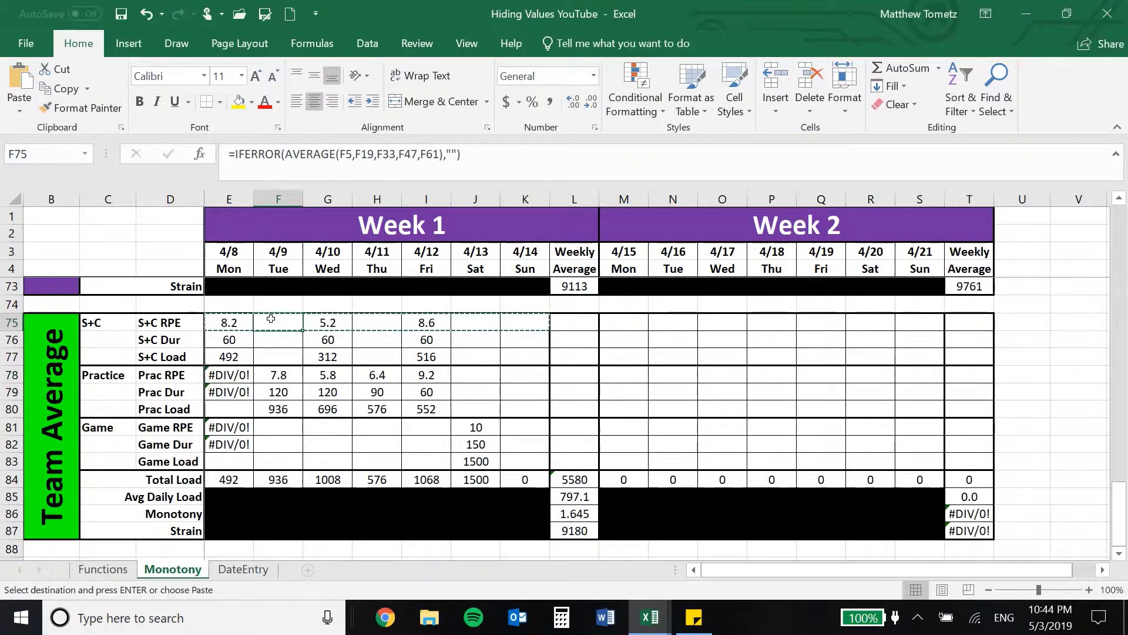
key(ctrl+c)
click(225, 322)
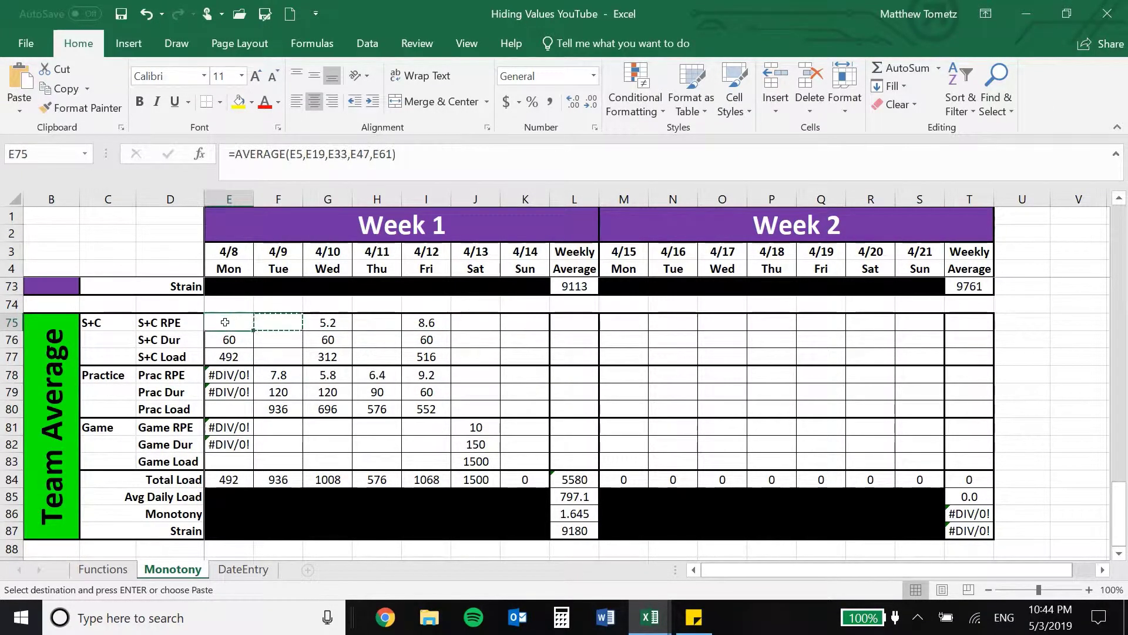
click(219, 375)
key(ctrl+v)
drag(215, 329, 525, 323)
key(ctrl+c)
click(218, 375)
key(ctrl+v)
drag(215, 424, 218, 442)
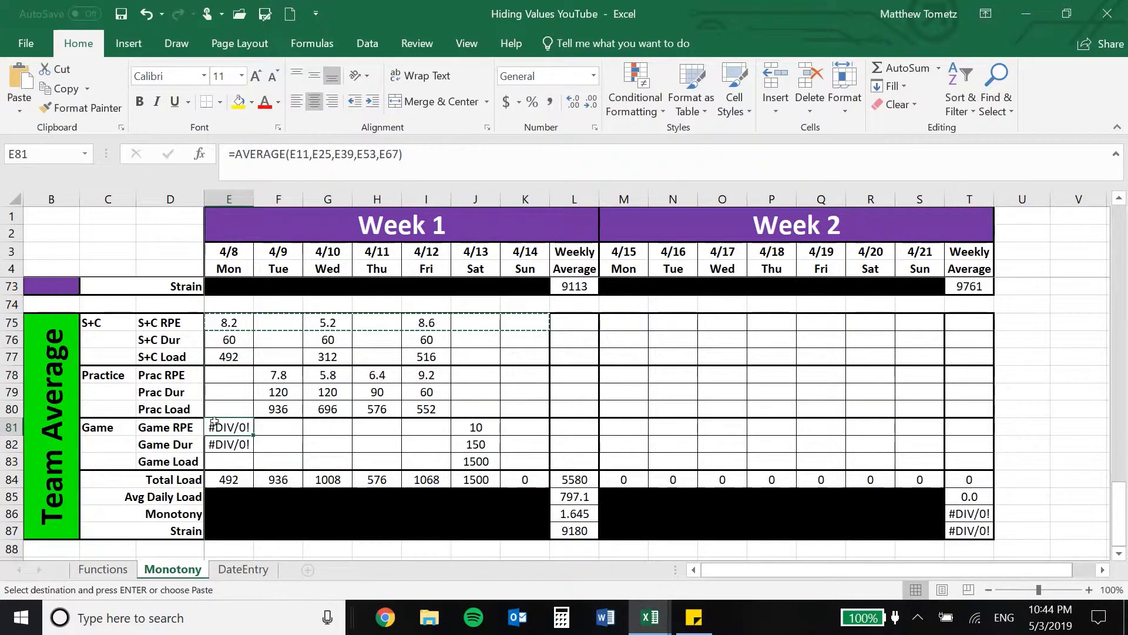
key(ctrl+v)
Copy the Week 1 Team Average block E75:K83 into the Week 2 columns at M75.
drag(227, 322, 523, 462)
key(ctrl+c)
click(607, 318)
key(ctrl+v)
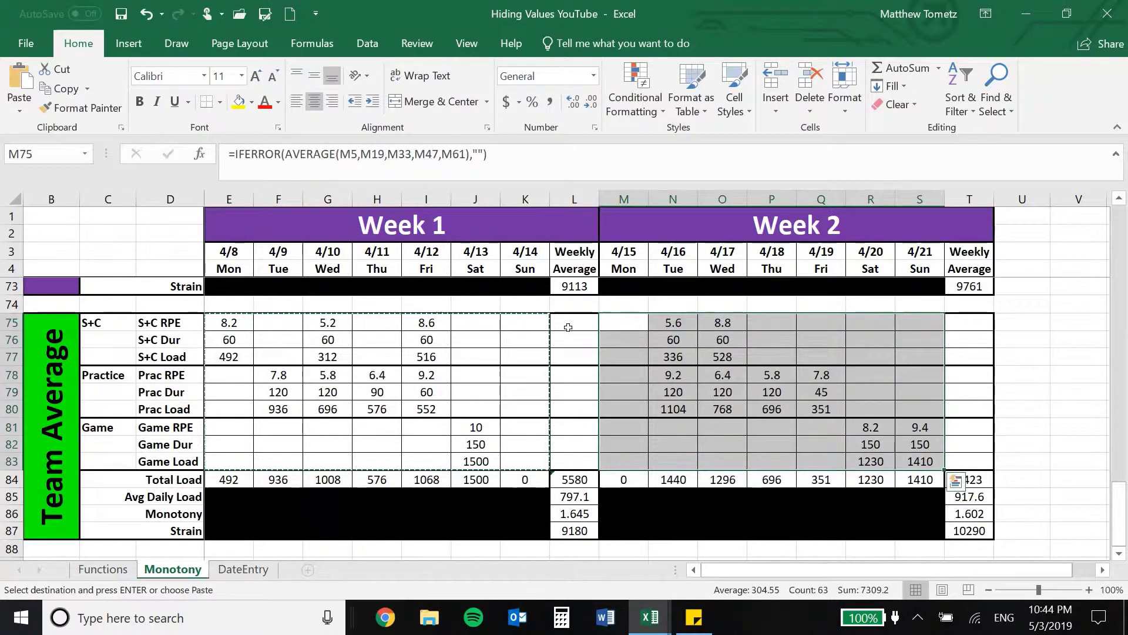
click(574, 340)
key(Escape)
scroll(471, 346, up, 20)
Save the workbook and change the Monotony start date in E3 from 4/8 to 4/29.
scroll(471, 346, up, 2)
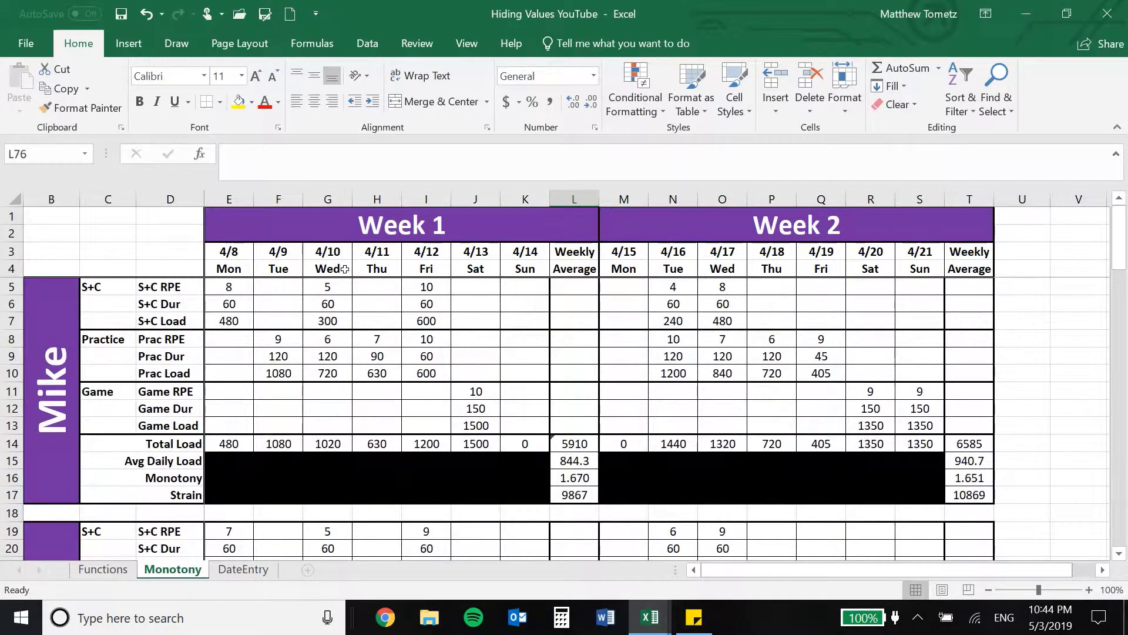
click(225, 284)
key(ctrl+s)
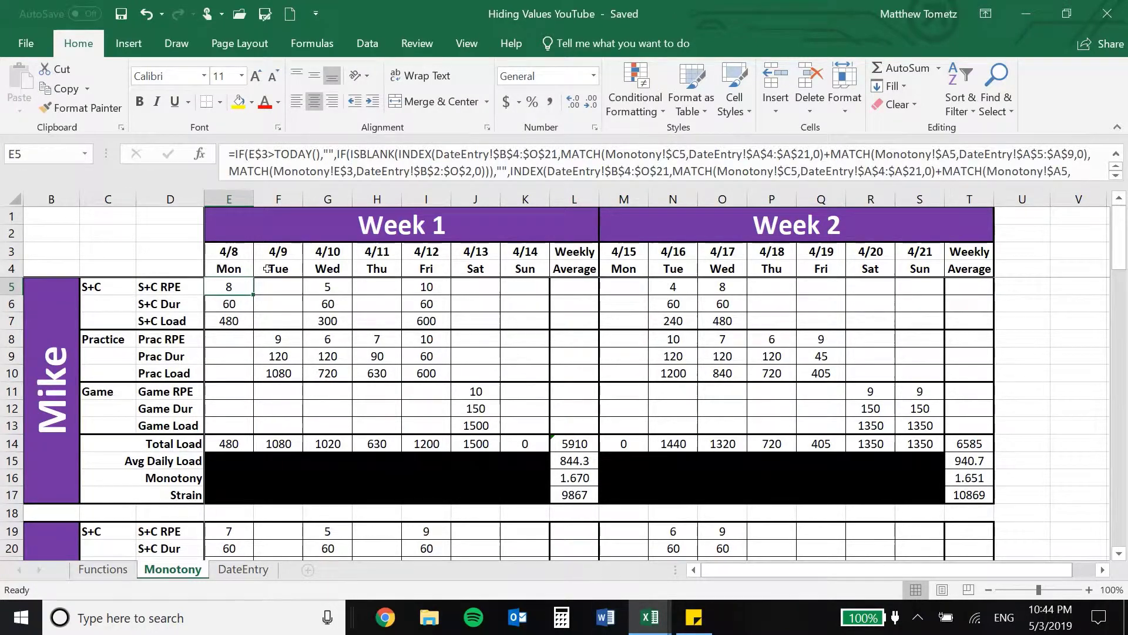
click(232, 252)
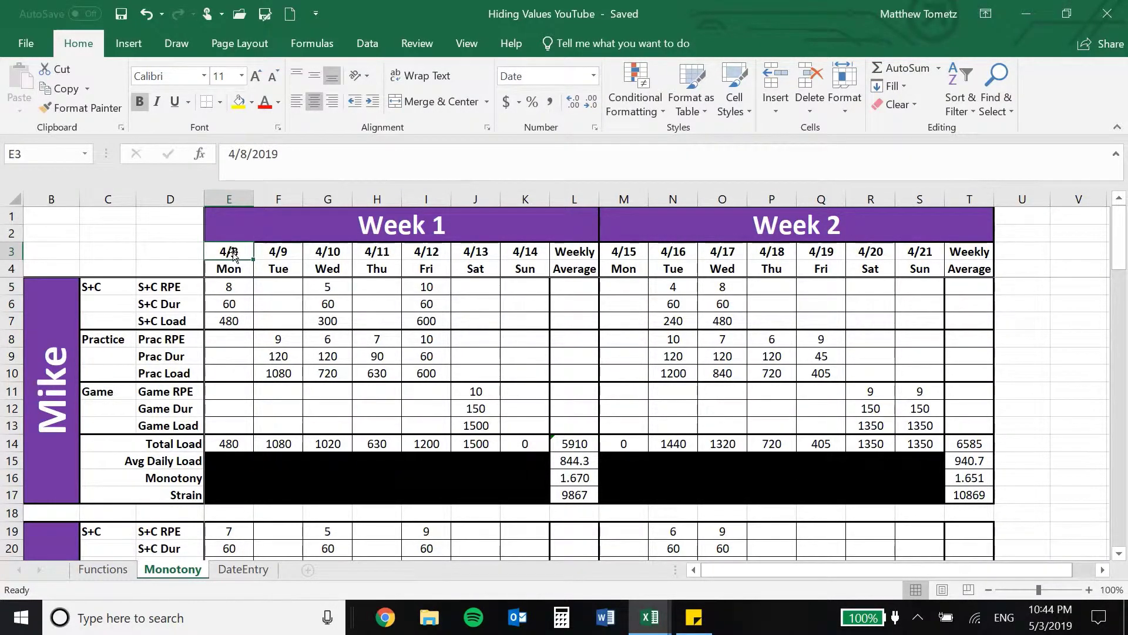
click(1050, 617)
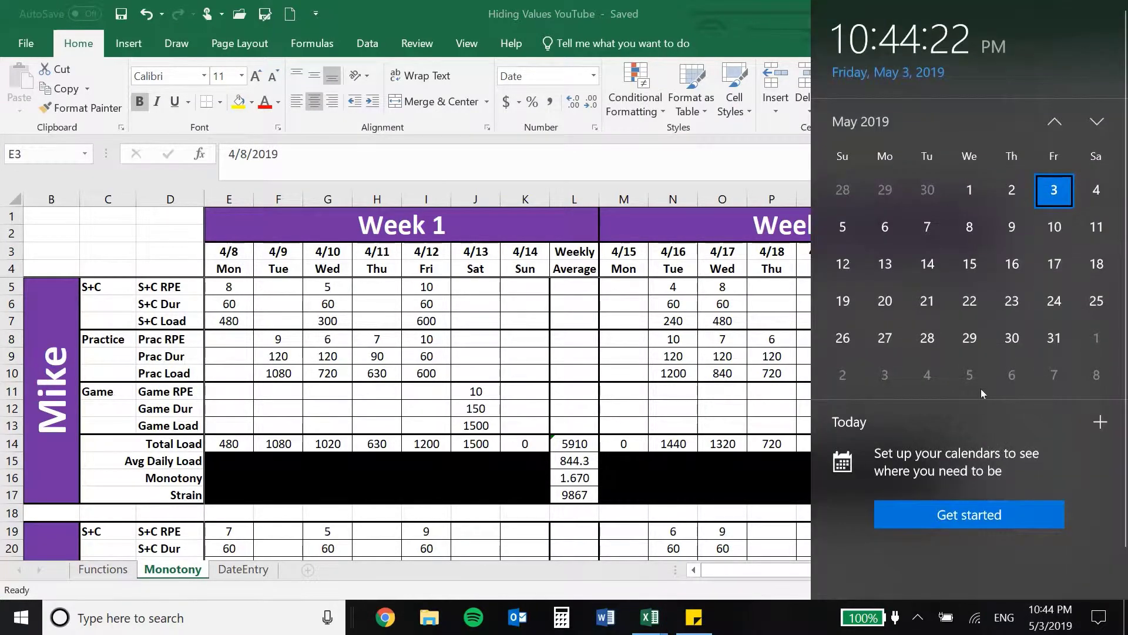
click(215, 236)
text(4/29)
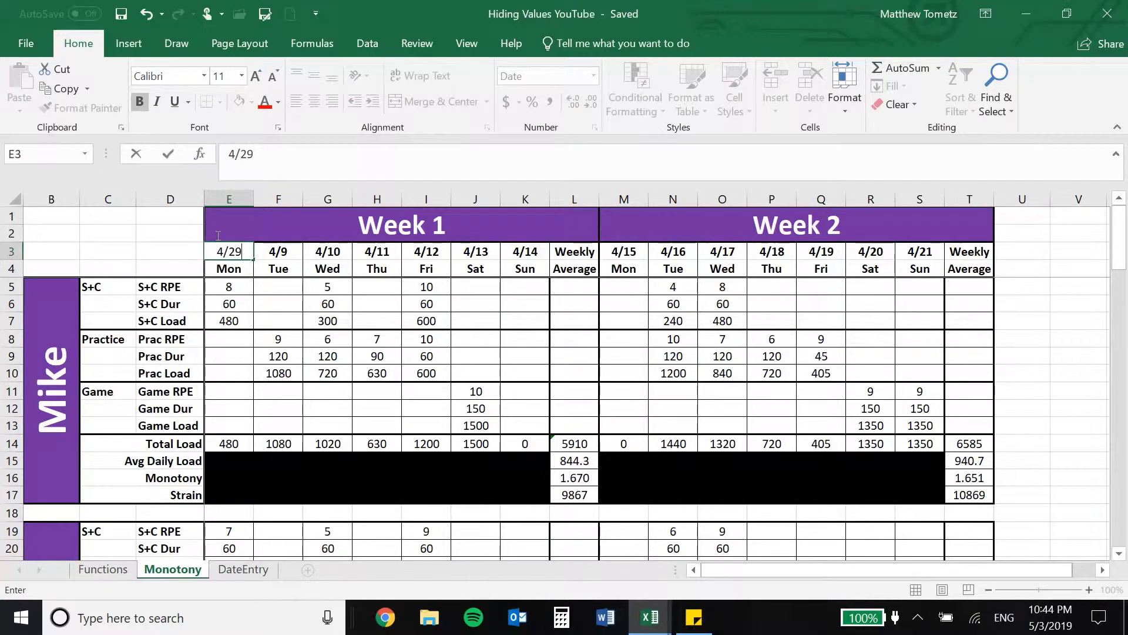
key(Return)
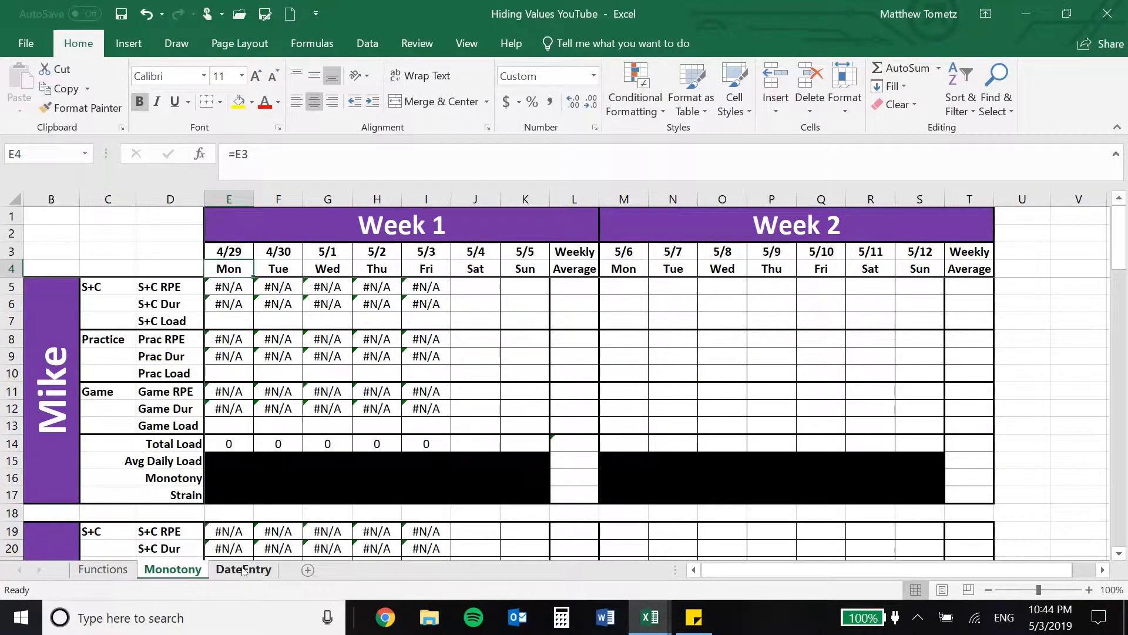
Set DateEntry's start date in B2 to 4/29, then return to the Monotony sheet.
click(243, 569)
click(129, 232)
text(4/29)
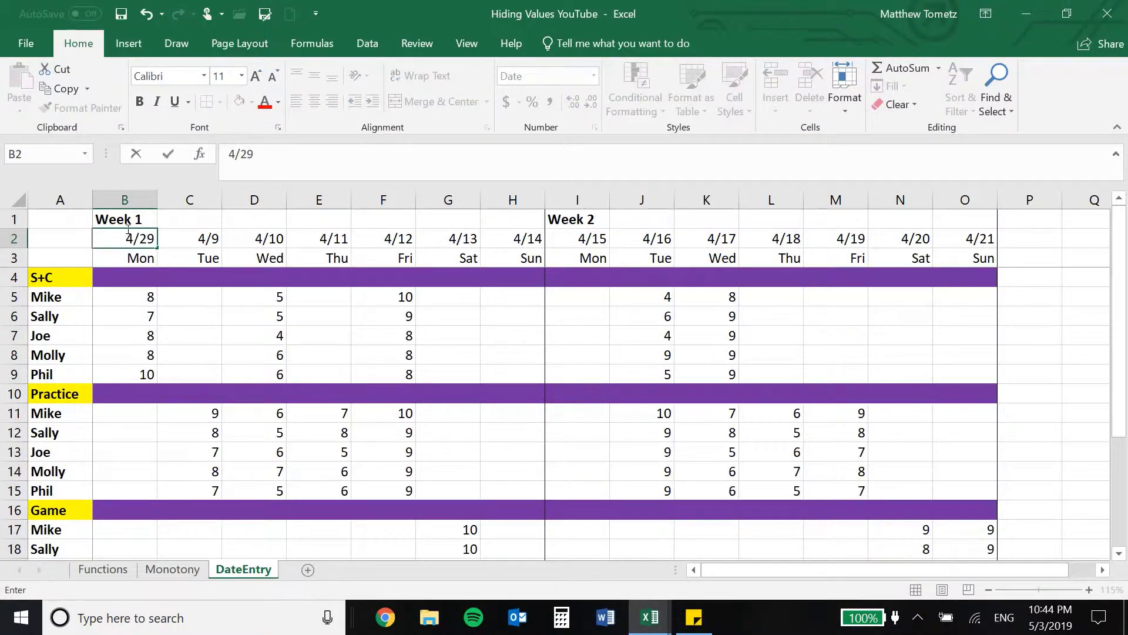
key(Return)
click(396, 235)
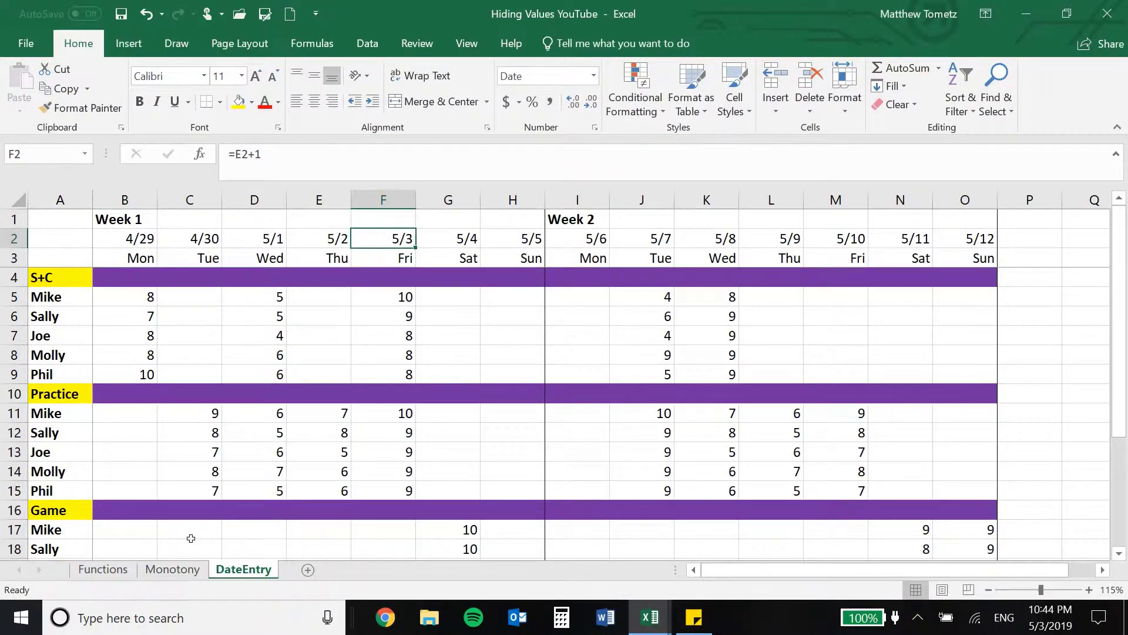
key(ctrl+Page_Up)
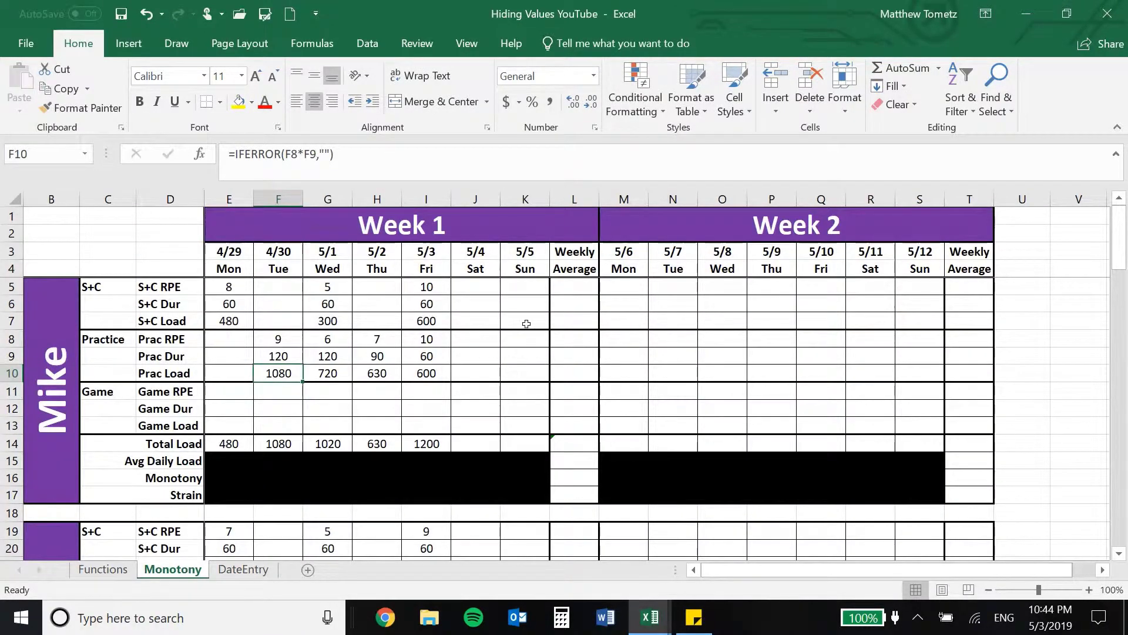
Check the blank-hiding formulas in P7, the Week 2 cells, the 5/12 Prac Dur cell and J5.
click(765, 321)
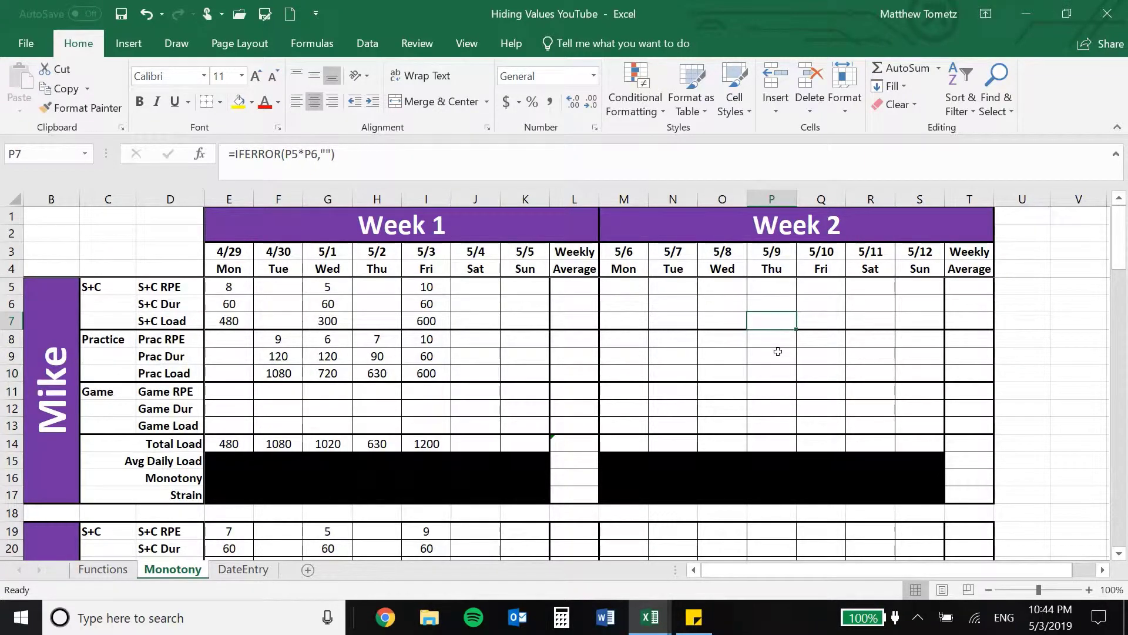
click(777, 352)
key(Right)
key(Down)
key(Down)
key(Down)
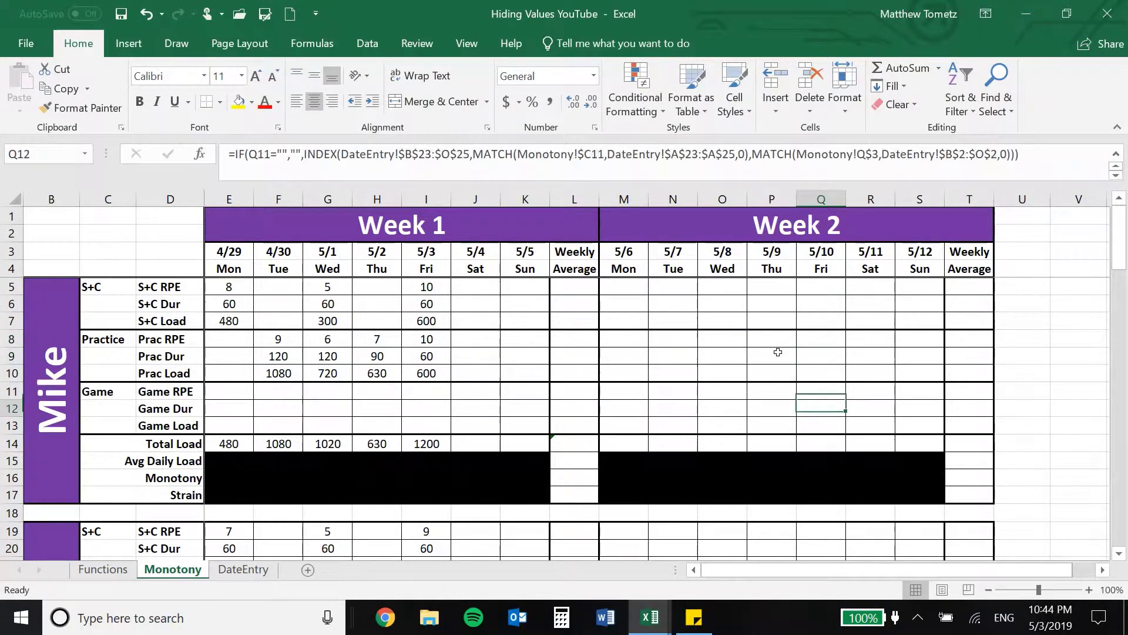
key(Right)
key(Up)
key(Up)
key(Up)
key(Up)
key(Up)
key(Up)
key(Up)
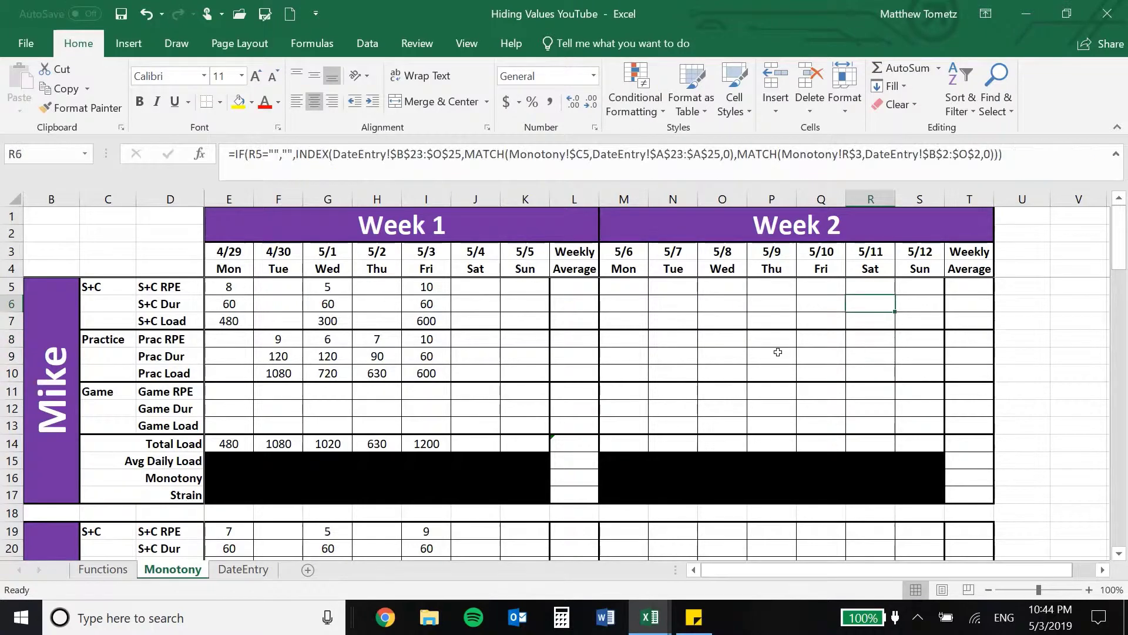
key(Right)
key(Down)
key(Down)
key(Down)
key(Down)
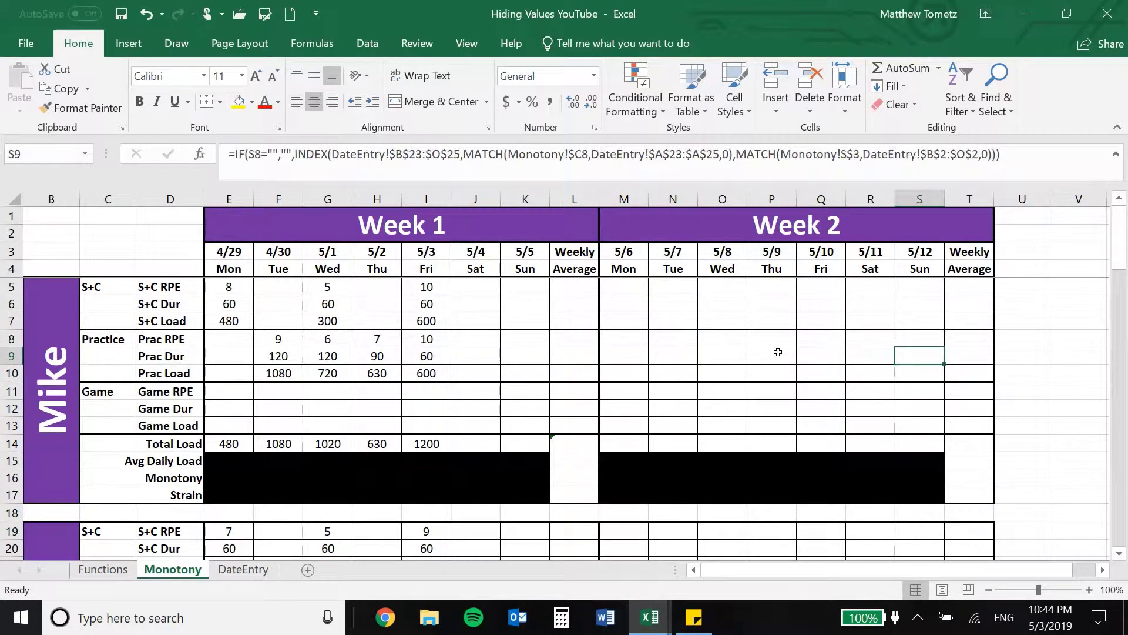
click(470, 287)
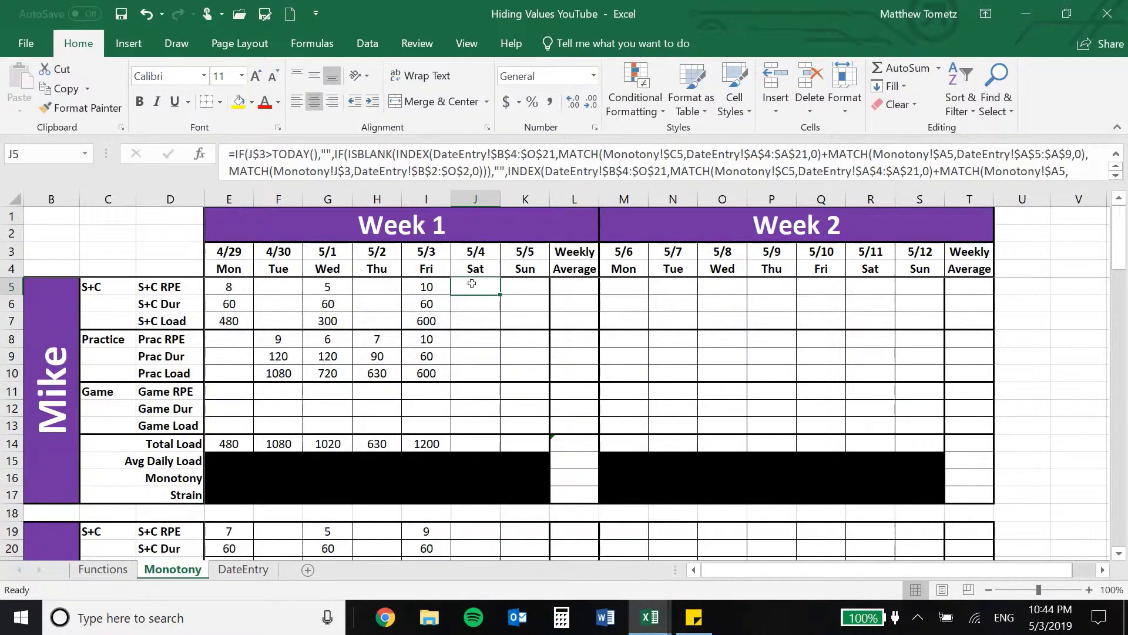
Review the Team Average weekly total, Avg Daily Load, Monotony and Strain formulas.
scroll(472, 283, down, 9)
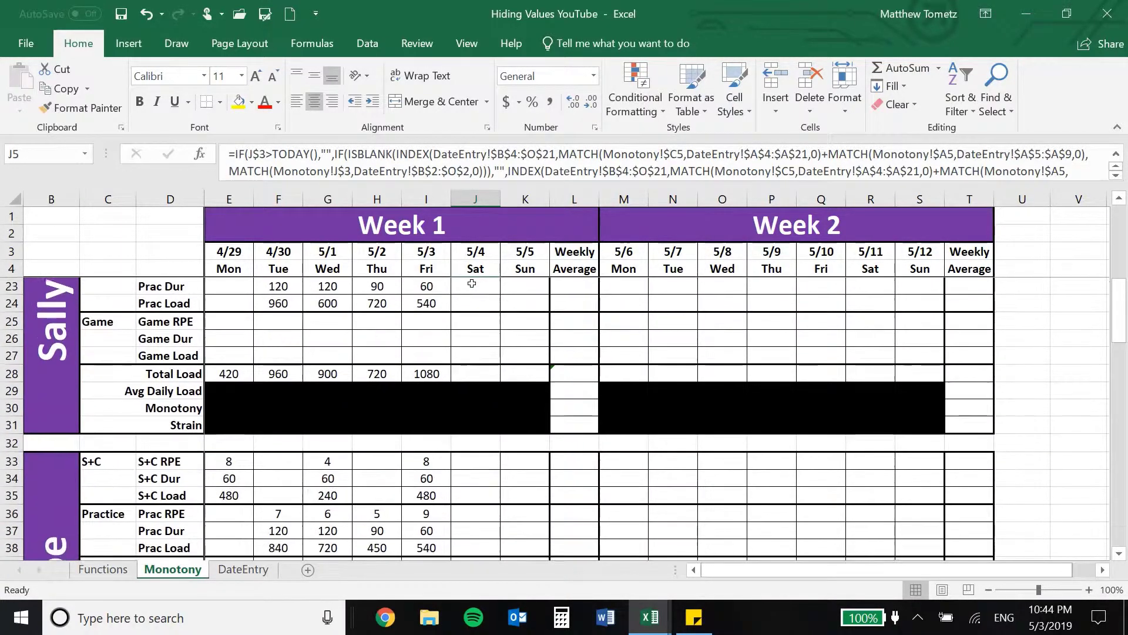
scroll(472, 284, down, 12)
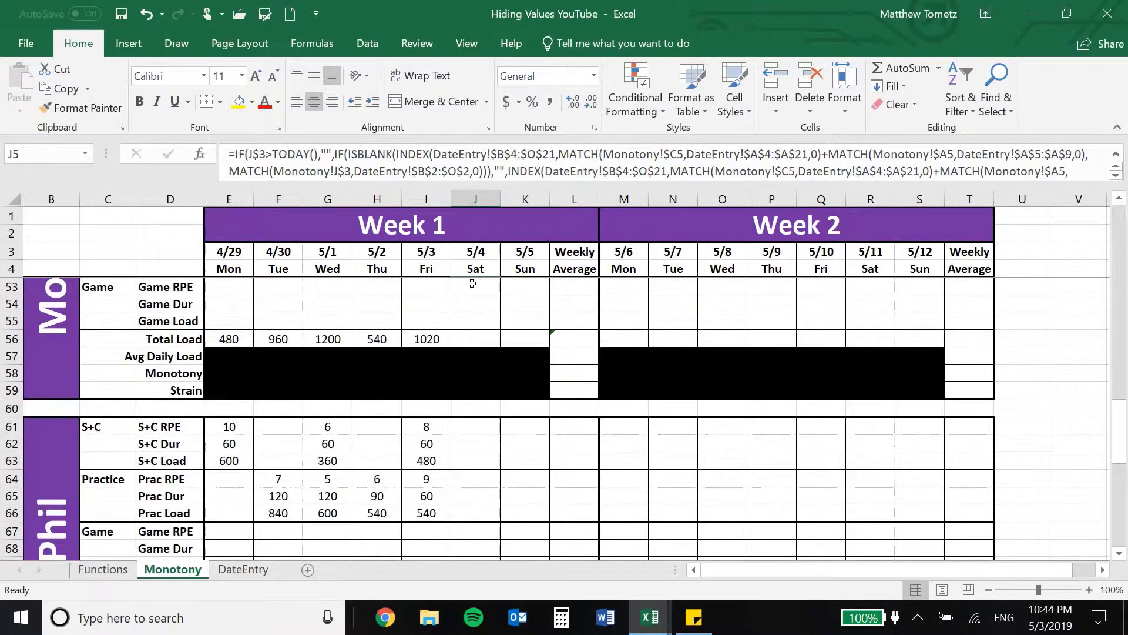
scroll(472, 284, down, 3)
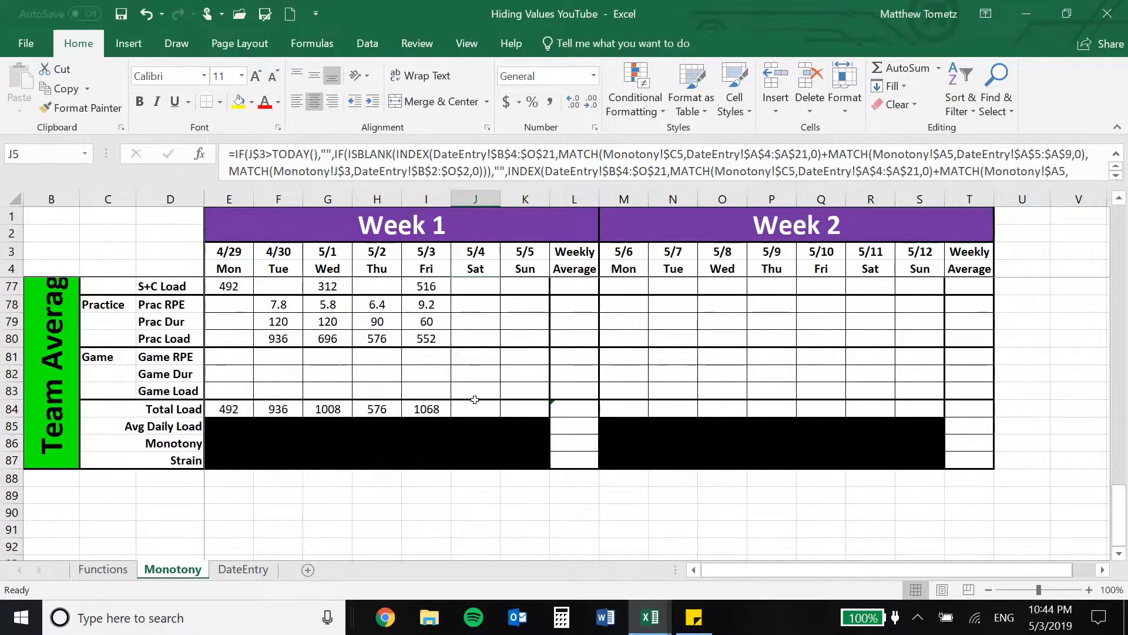
click(565, 407)
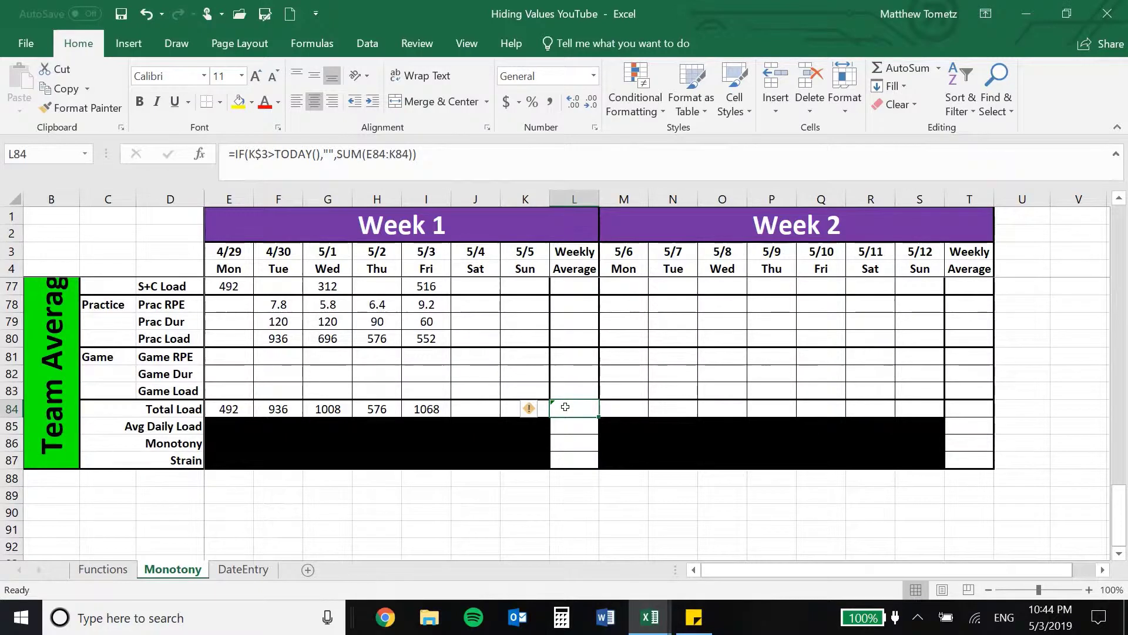
key(Down)
key(Down)
key(Down)
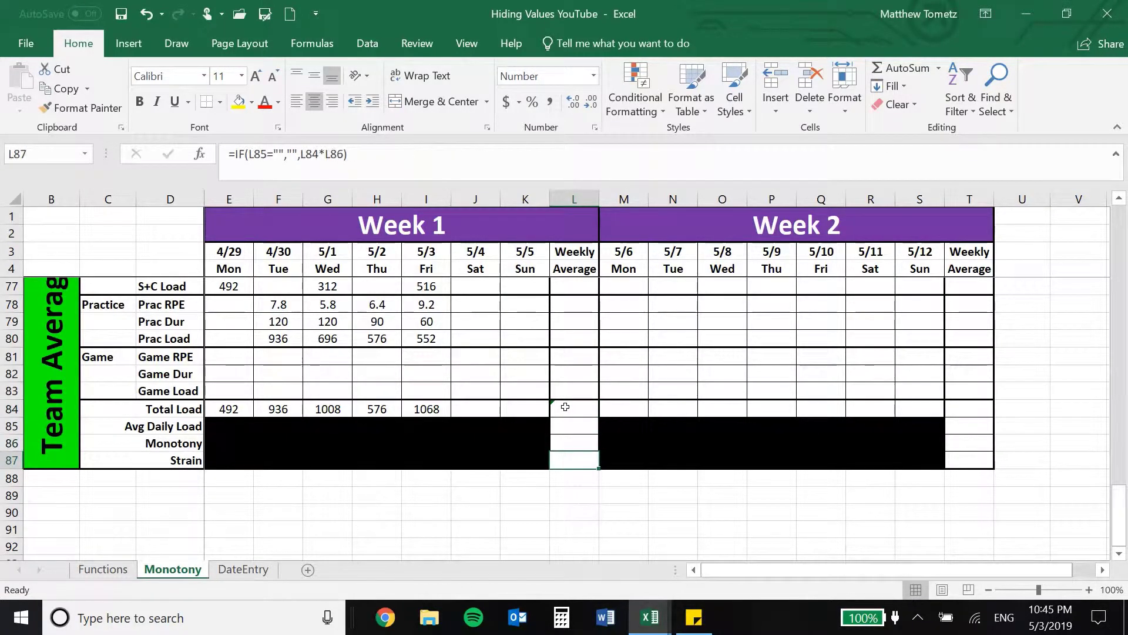
key(Up)
key(Up)
key(Up)
key(Down)
key(Down)
key(Down)
Go to the Functions sheet and select its IF heading.
scroll(565, 407, up, 20)
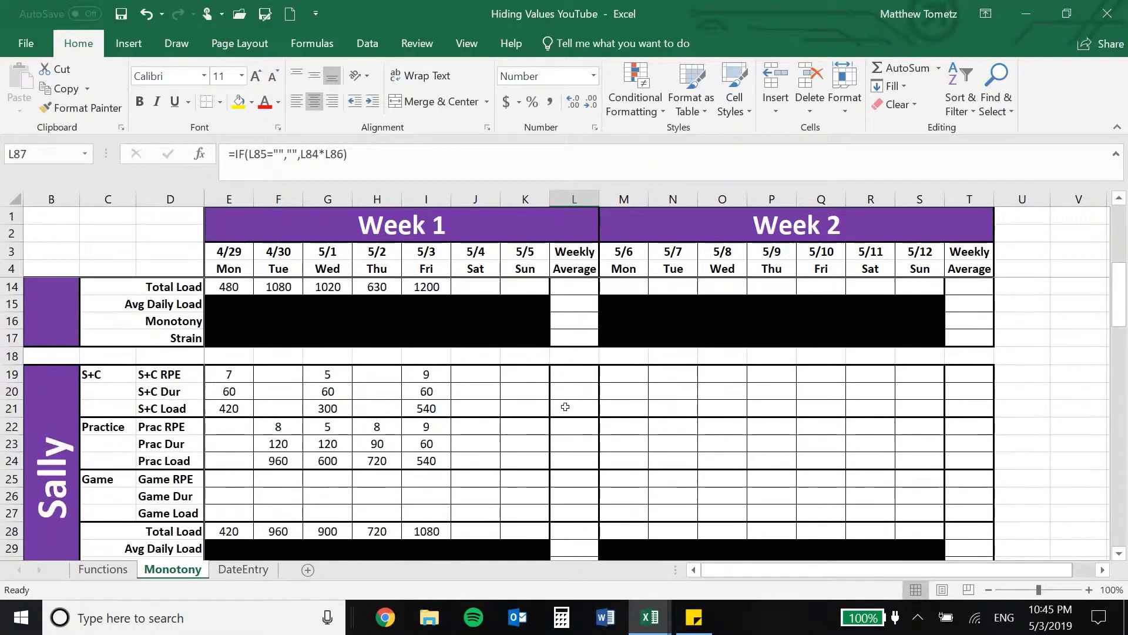
click(103, 569)
click(147, 263)
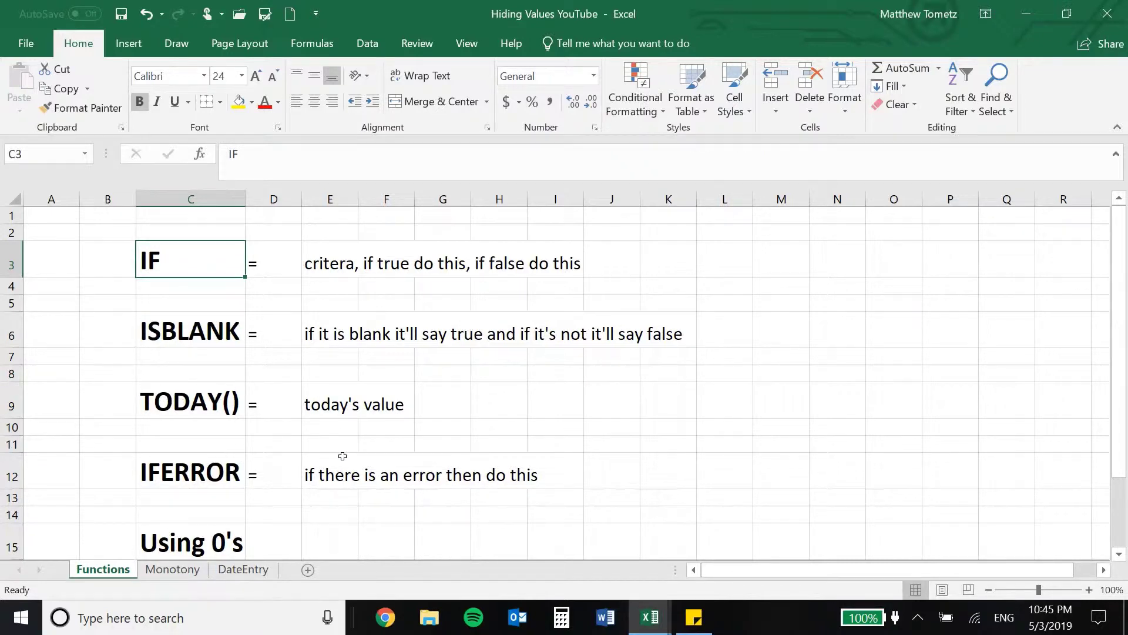
click(188, 528)
scroll(179, 456, down, 3)
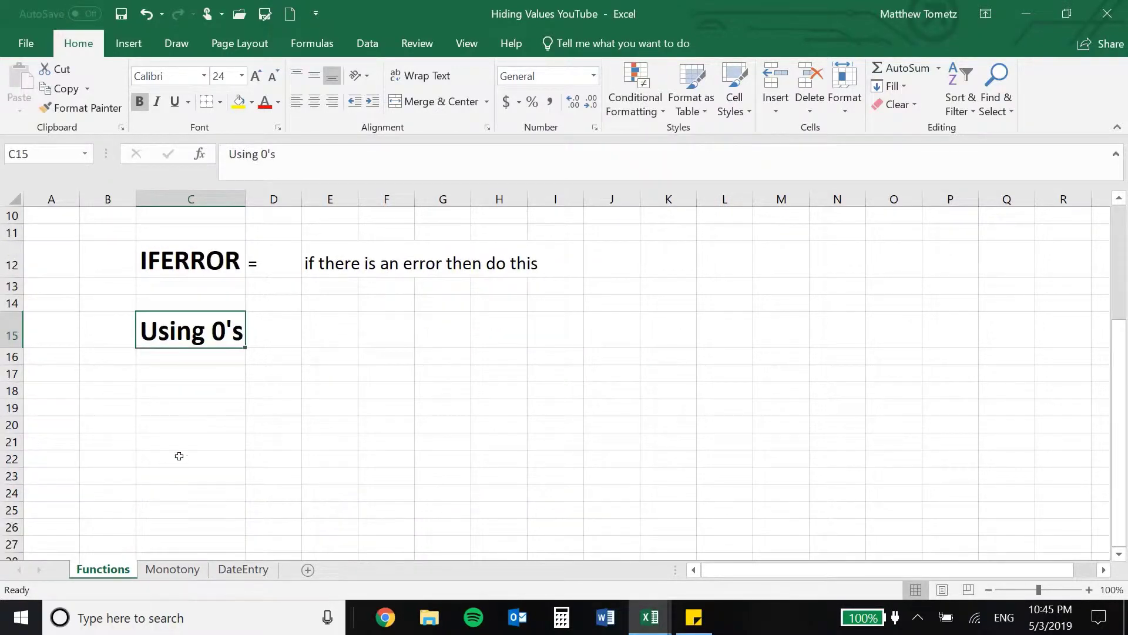
scroll(206, 406, up, 1)
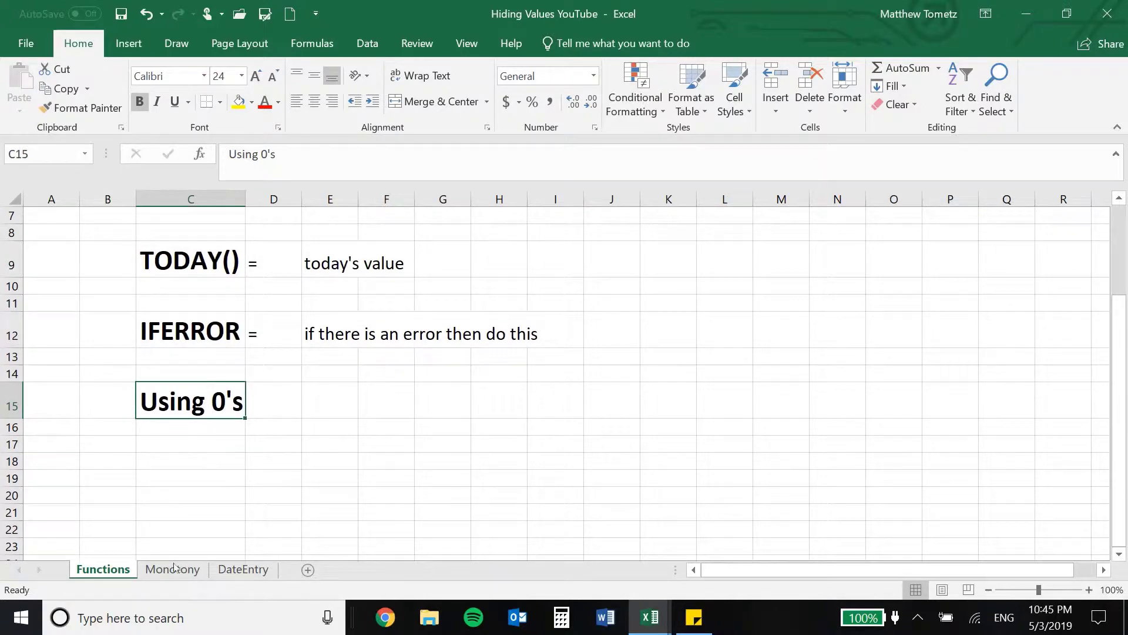
mouse_move(650, 616)
click(758, 529)
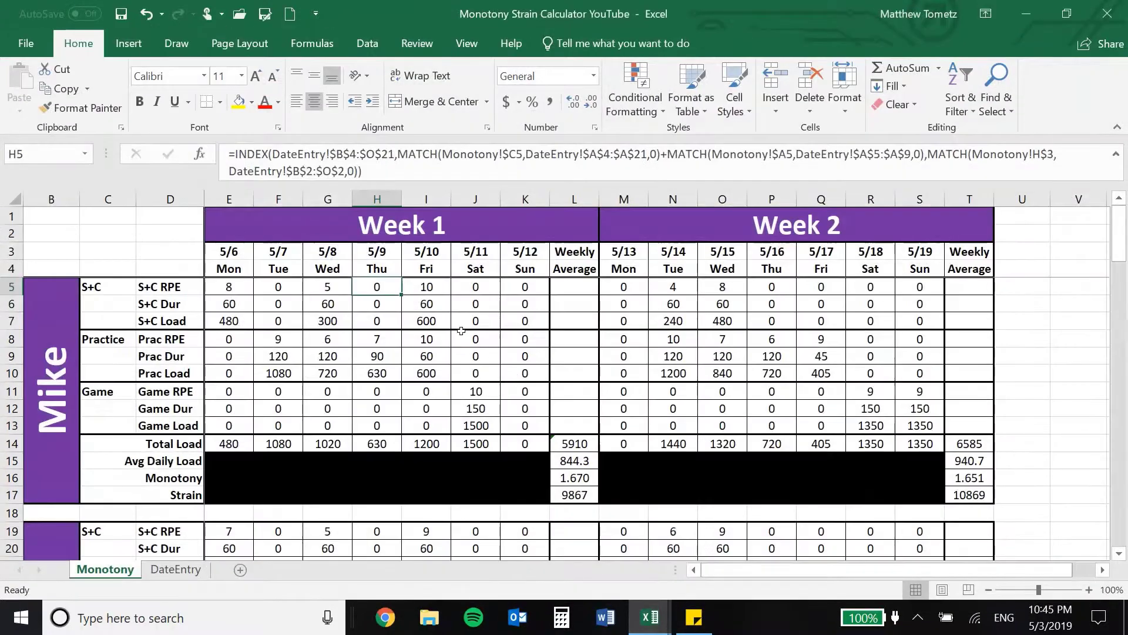
click(465, 285)
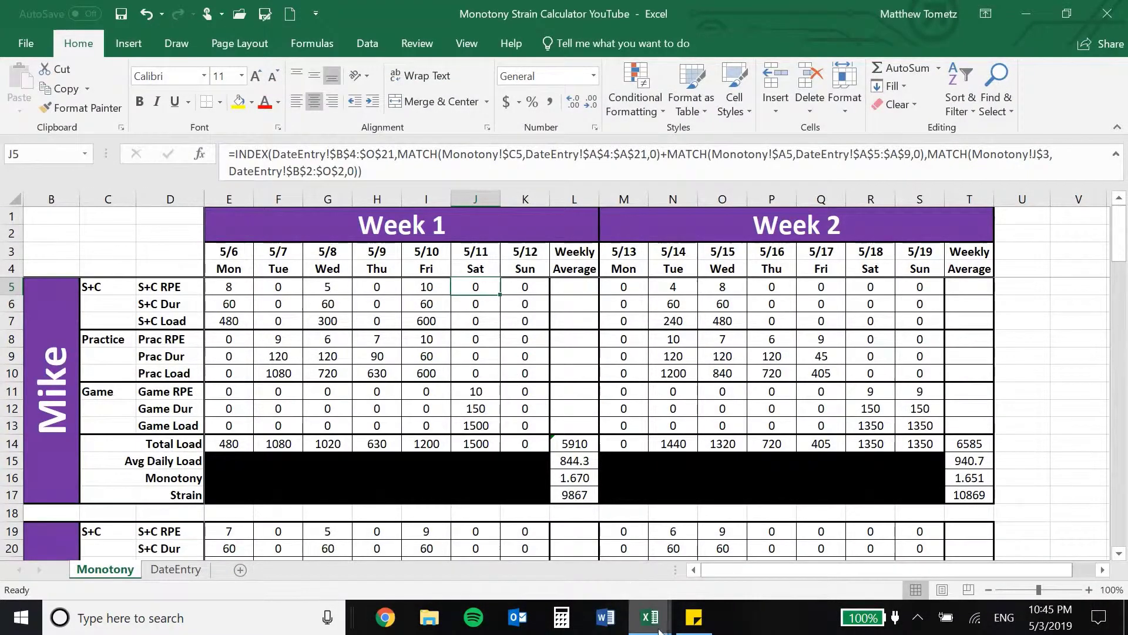
mouse_move(660, 628)
click(549, 538)
click(184, 427)
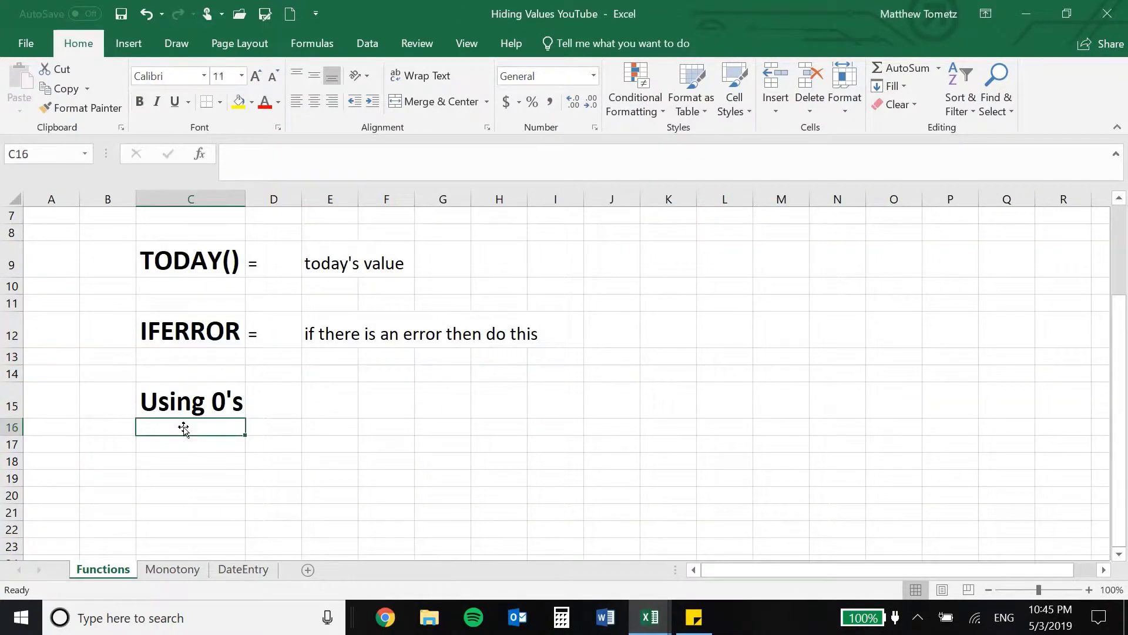
click(330, 444)
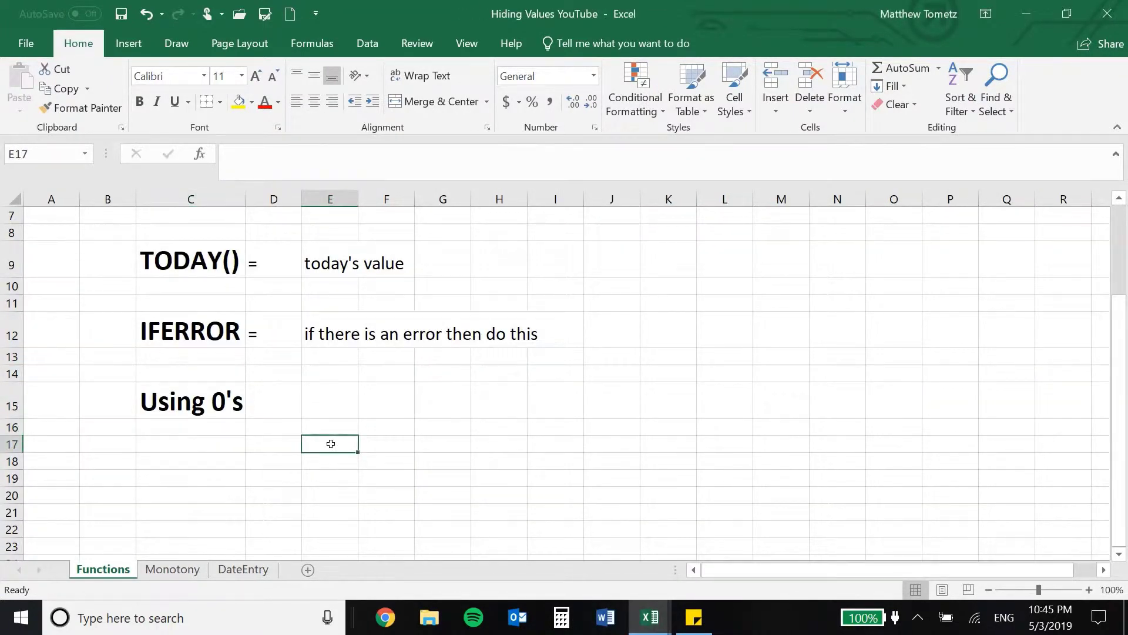
text(=if()
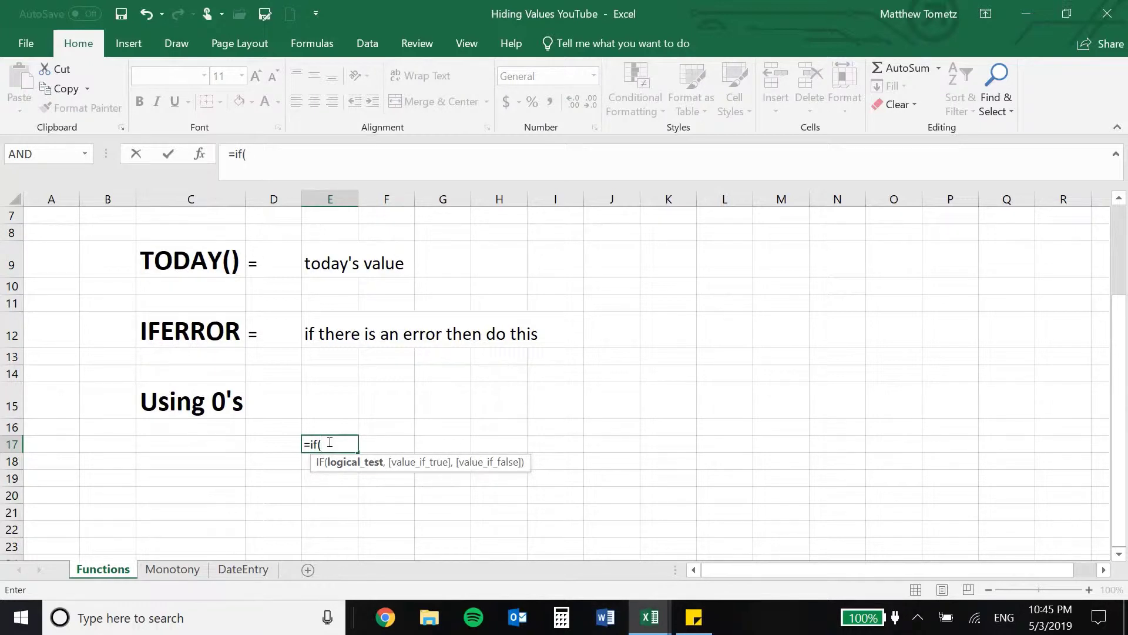
text(really lon)
text(ormu)
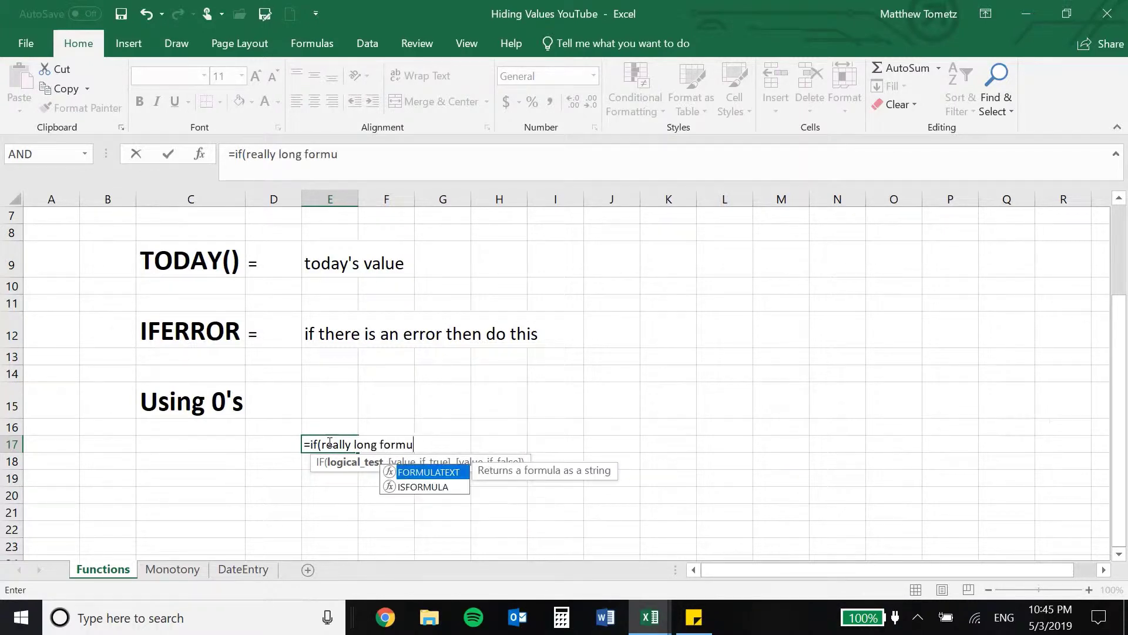
text(la =)
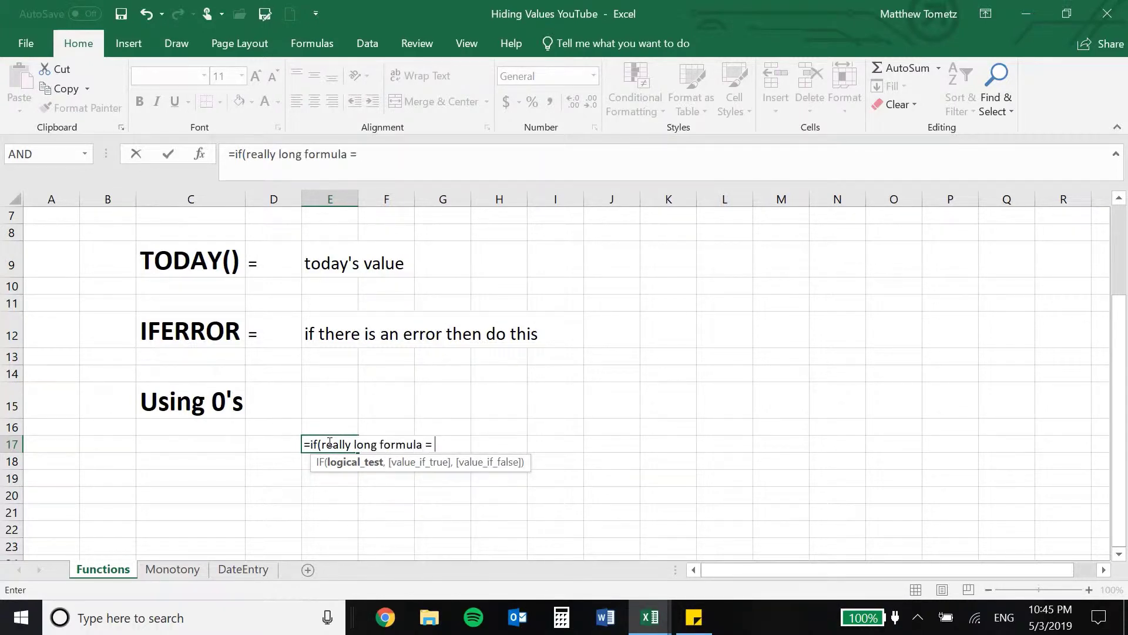
text( 0,"")
key(BackSpace)
key(BackSpace)
key(BackSpace)
key(BackSpace)
key(BackSpace)
key(BackSpace)
key(BackSpace)
key(BackSpace)
key(BackSpace)
key(BackSpace)
key(BackSpace)
key(BackSpace)
key(BackSpace)
key(BackSpace)
key(BackSpace)
key(BackSpace)
key(BackSpace)
key(BackSpace)
key(BackSpace)
key(BackSpace)
key(Return)
click(285, 445)
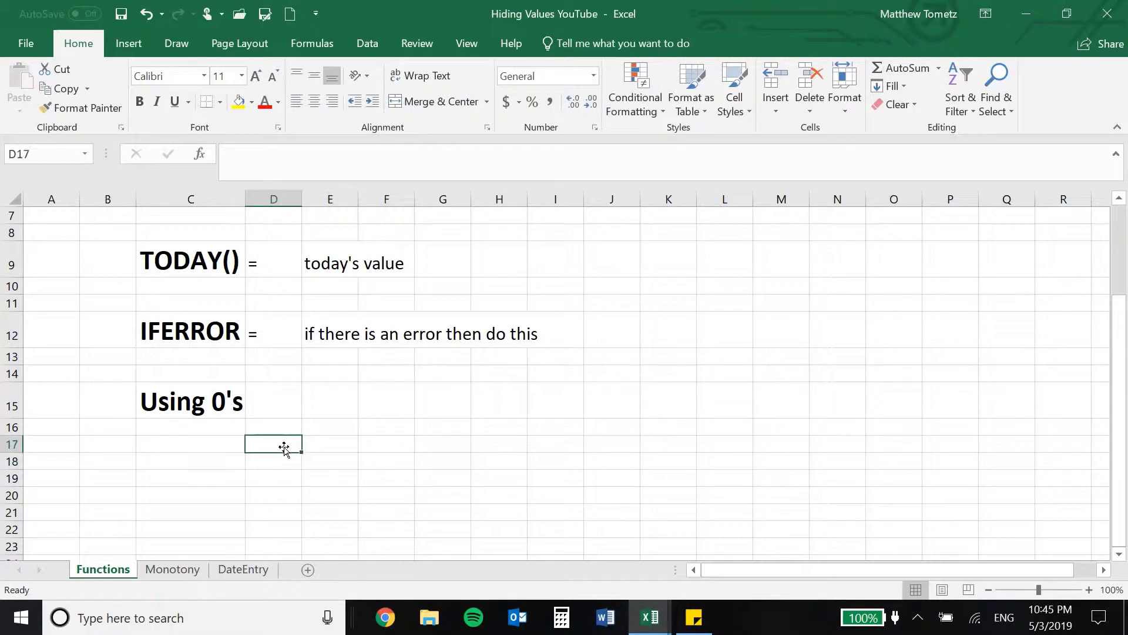
scroll(206, 399, up, 2)
click(97, 227)
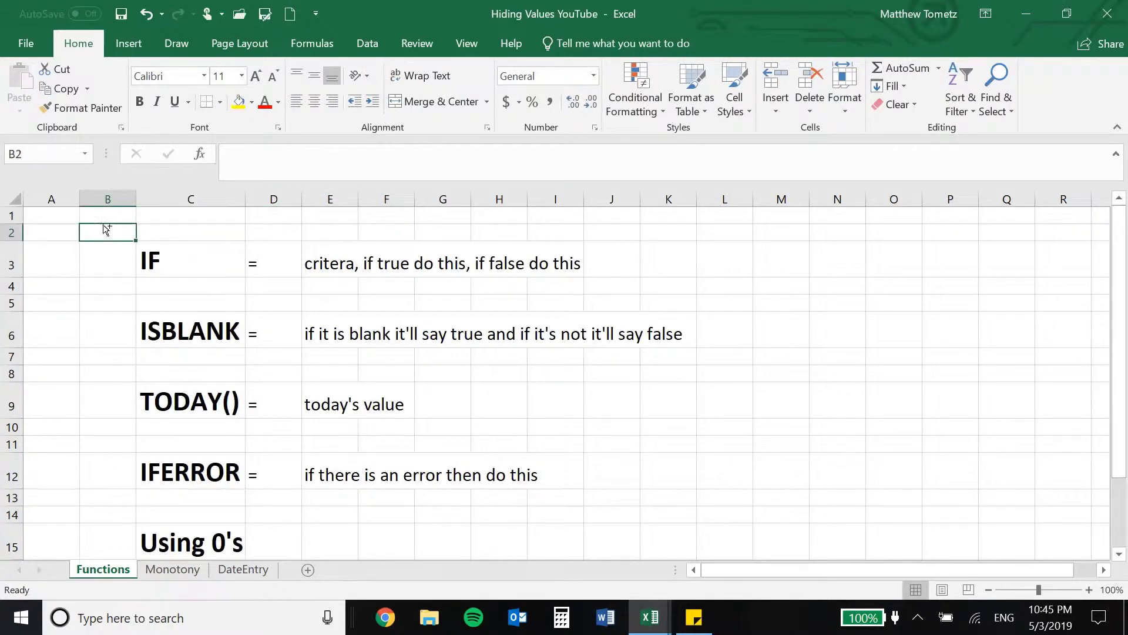
Save the Hiding Values workbook and review the Monotony sheet's 5/6 and 5/7 Prac RPE formulas.
key(ctrl+s)
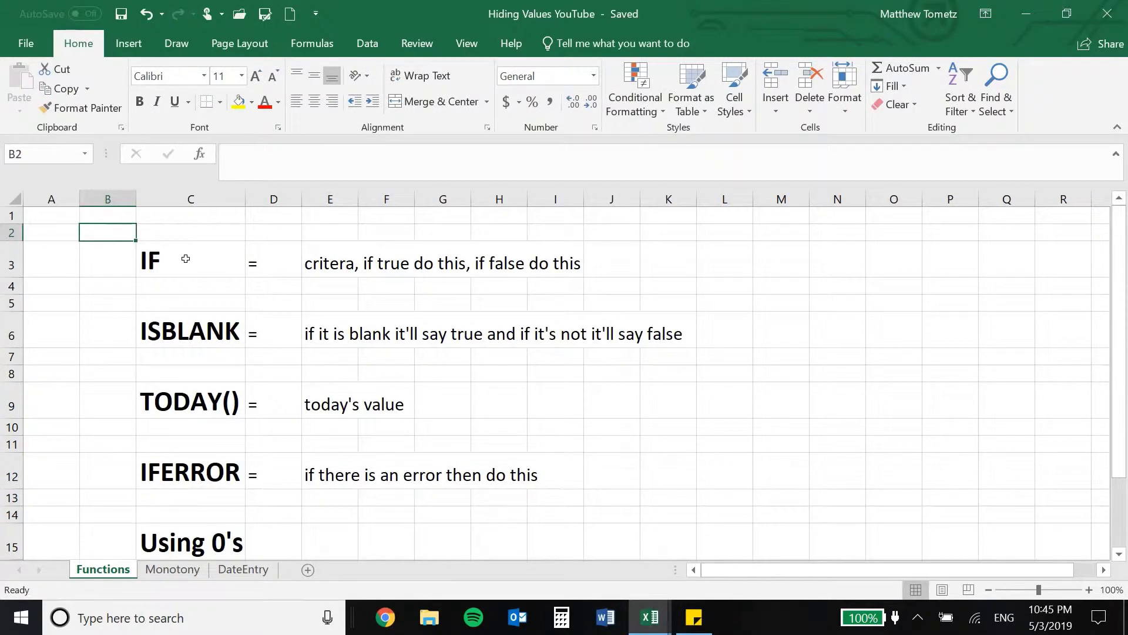
click(172, 569)
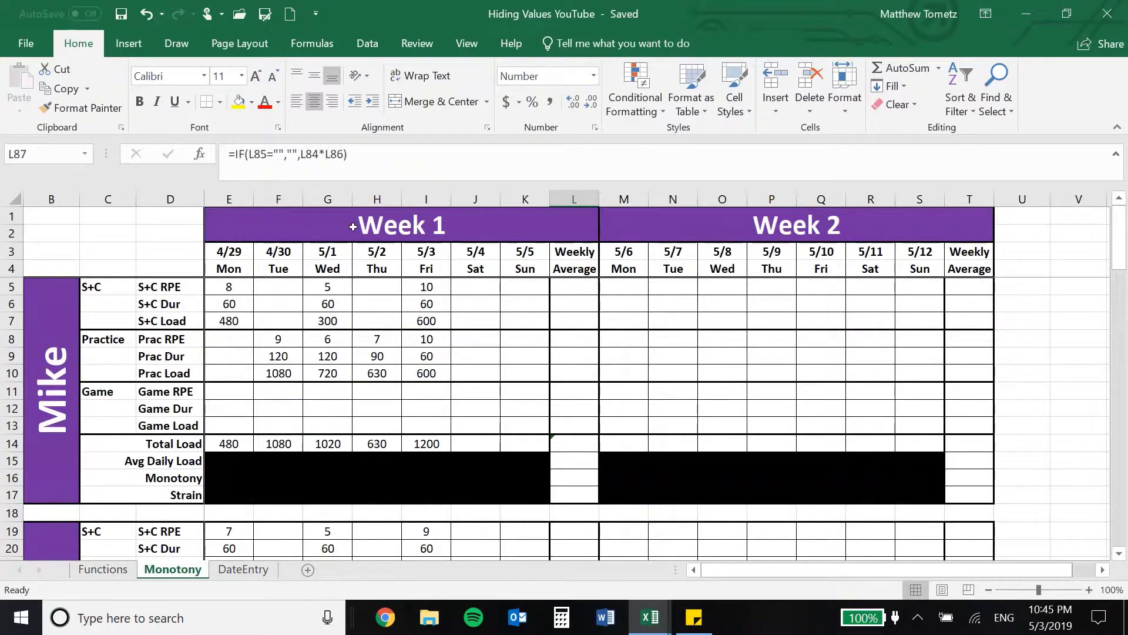
click(589, 354)
click(630, 334)
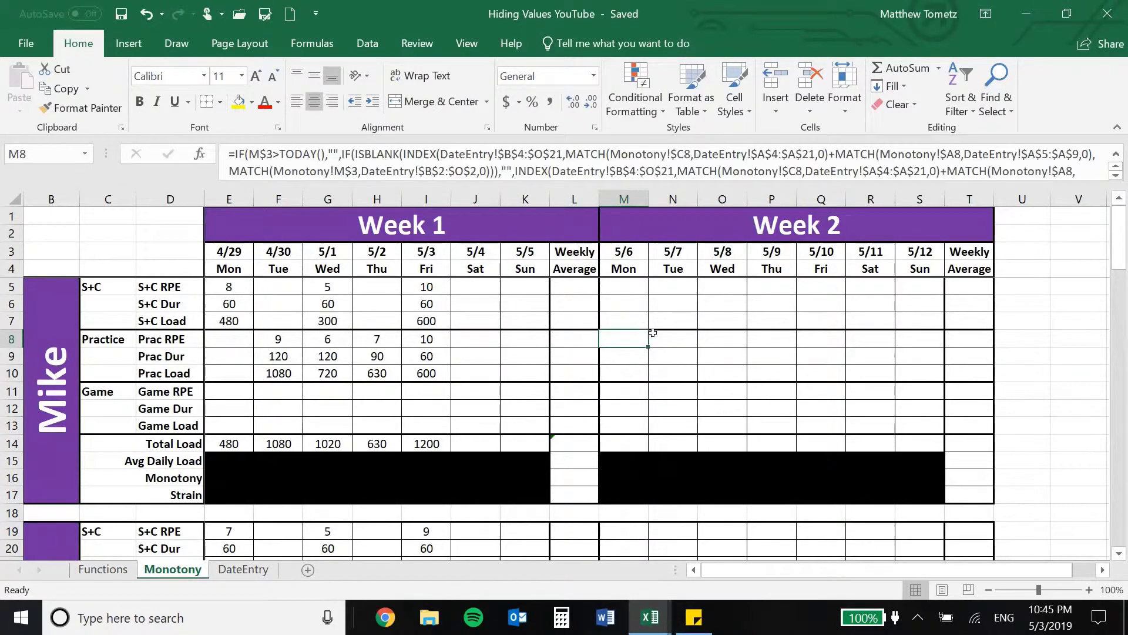
click(653, 333)
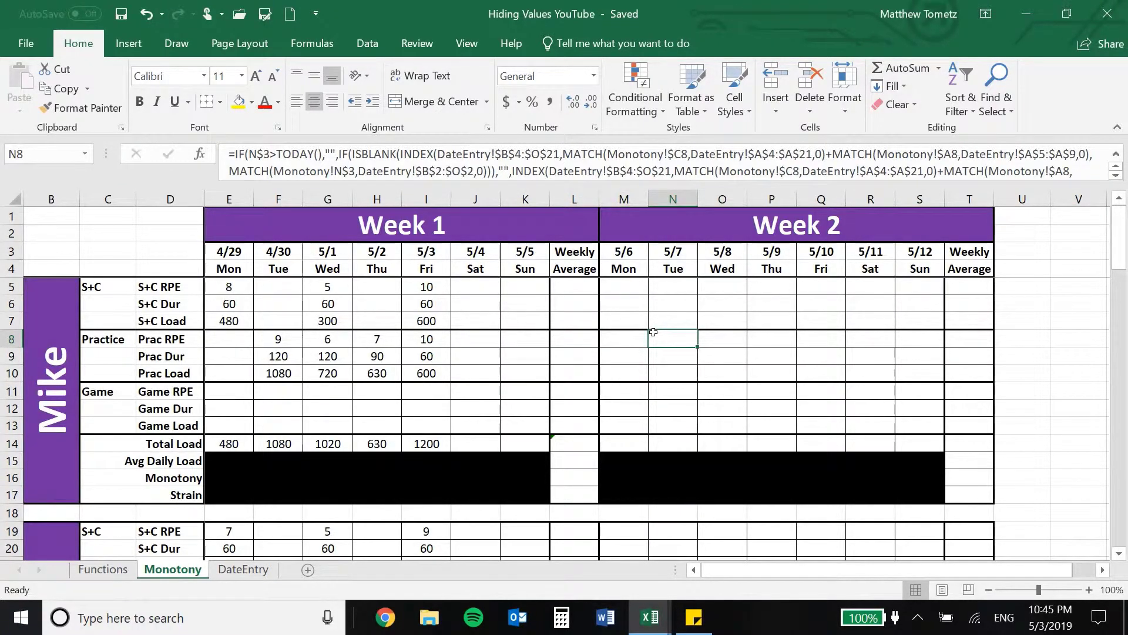